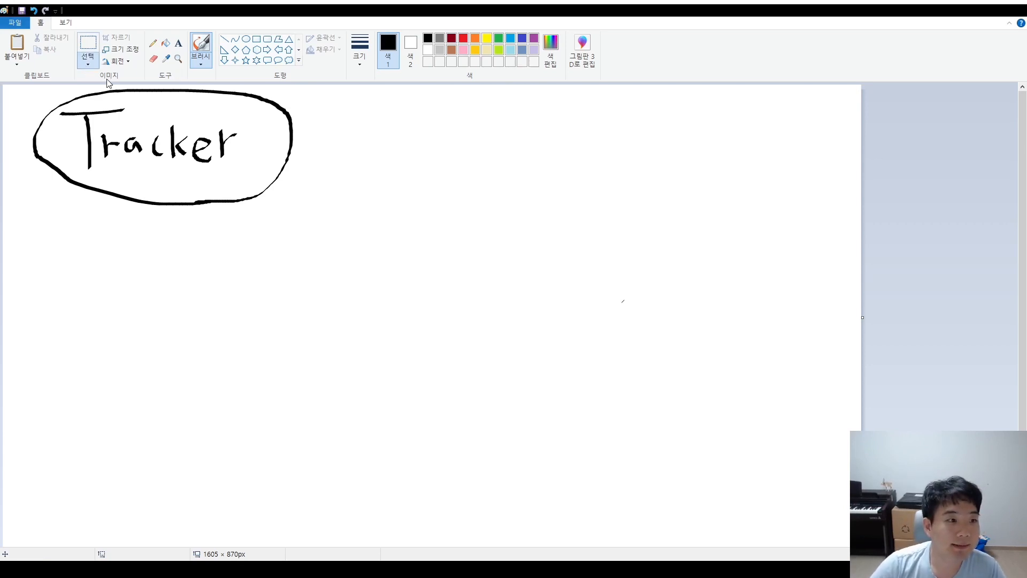
# Erase the handwritten word Tracker and the outline around it from the canvas
pyautogui.click(89, 45)
pyautogui.moveTo(13, 92); pyautogui.dragTo(363, 189)
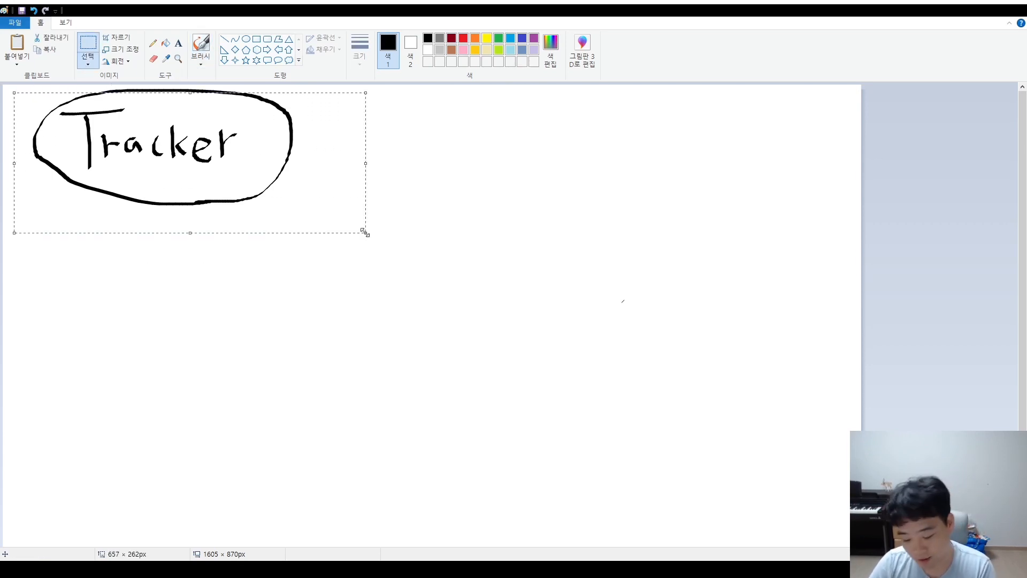
pyautogui.press('Delete')
pyautogui.moveTo(309, 168)
pyautogui.mouseDown()
pyautogui.moveTo(169, 101)
pyautogui.moveTo(58, 80)
pyautogui.mouseUp()
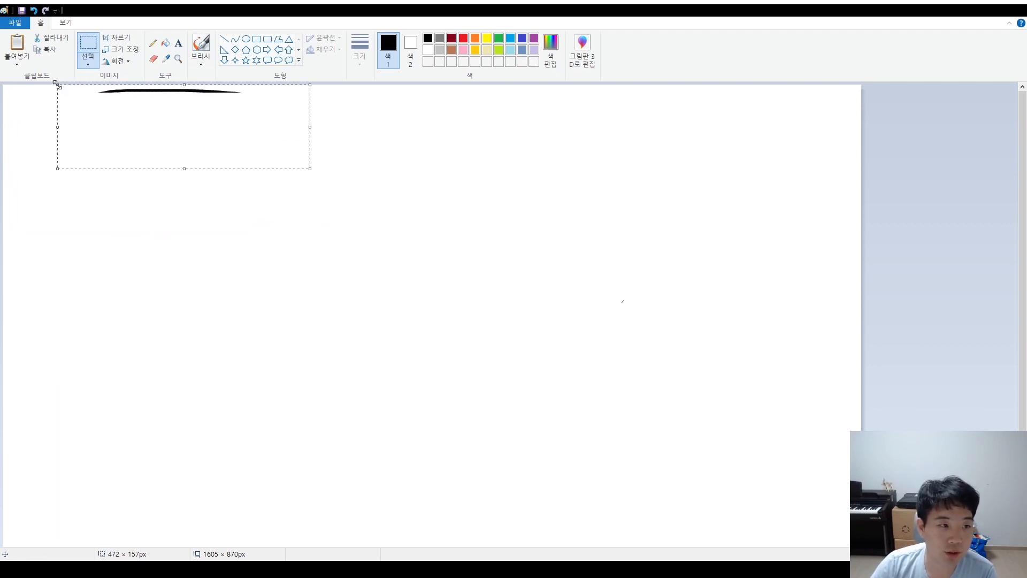
pyautogui.press('Delete')
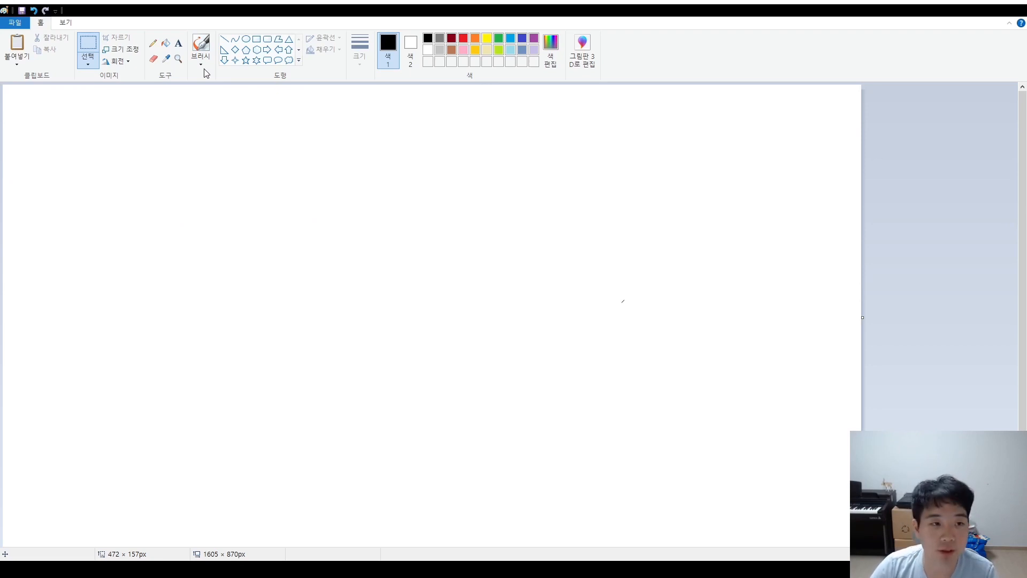
# Handwrite the first item with the brush as "1." followed by the fractions 1/1000 and 1/2000
pyautogui.click(201, 51)
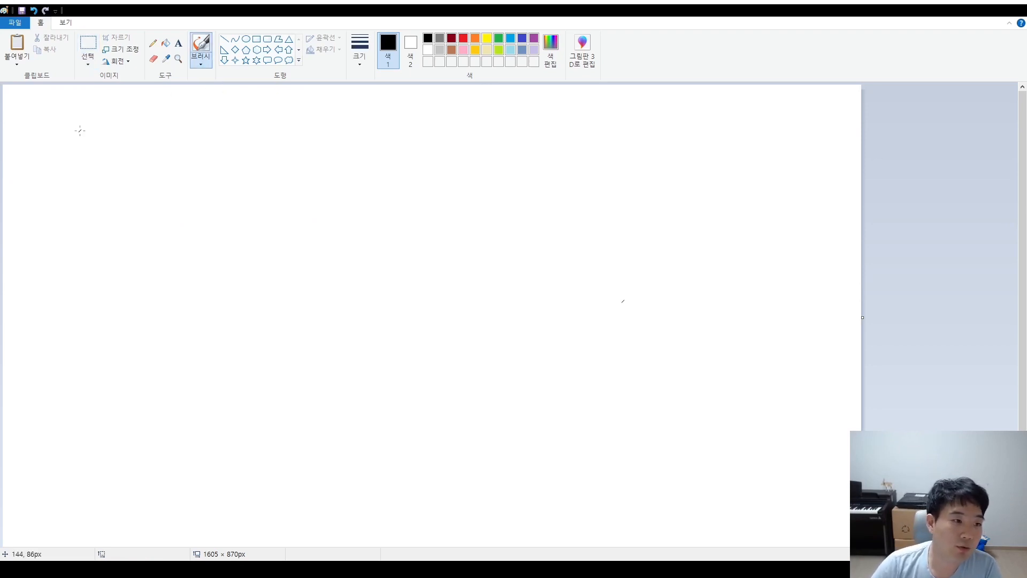
pyautogui.moveTo(87, 112); pyautogui.dragTo(70, 161)
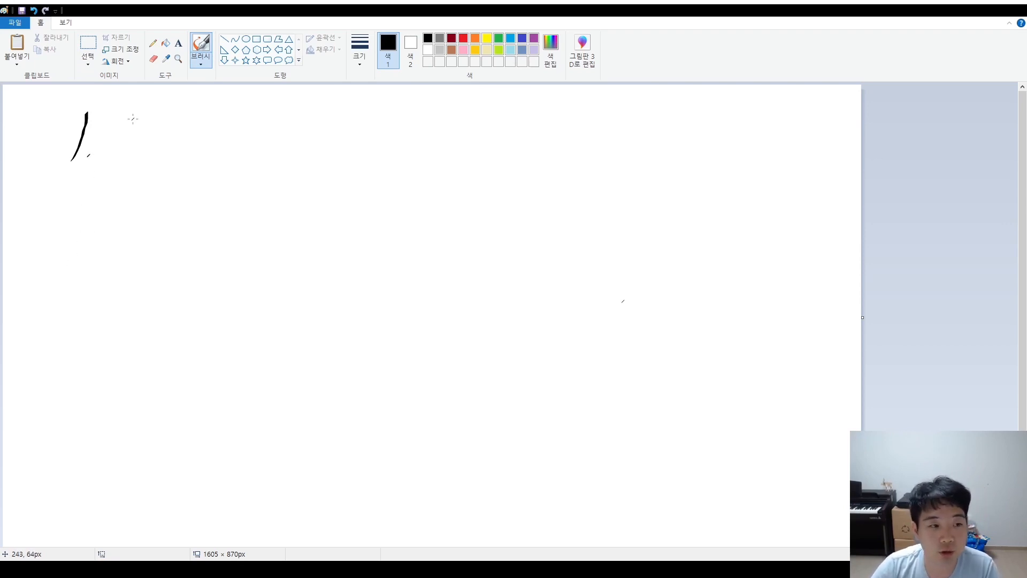
pyautogui.moveTo(166, 117); pyautogui.dragTo(165, 137)
pyautogui.moveTo(191, 117); pyautogui.dragTo(148, 167)
pyautogui.moveTo(187, 137)
pyautogui.mouseDown()
pyautogui.moveTo(183, 157)
pyautogui.moveTo(226, 144)
pyautogui.moveTo(261, 163)
pyautogui.moveTo(324, 157)
pyautogui.mouseUp()
pyautogui.moveTo(330, 148)
pyautogui.mouseDown()
pyautogui.moveTo(332, 158)
pyautogui.moveTo(359, 151)
pyautogui.mouseUp()
pyautogui.moveTo(333, 117); pyautogui.dragTo(281, 154)
pyautogui.moveTo(297, 99); pyautogui.dragTo(297, 141)
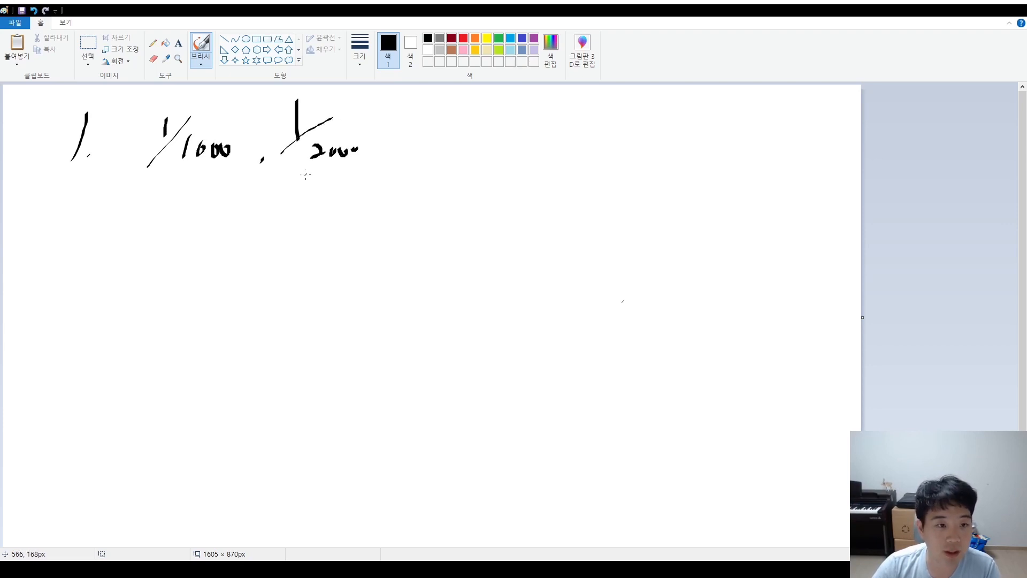
# Circle 1/1000 twice and draw a bracket beneath it branching to 갤 and 아
pyautogui.moveTo(222, 172)
pyautogui.mouseDown()
pyautogui.moveTo(151, 176)
pyautogui.moveTo(206, 92)
pyautogui.moveTo(250, 186)
pyautogui.moveTo(187, 177)
pyautogui.mouseUp()
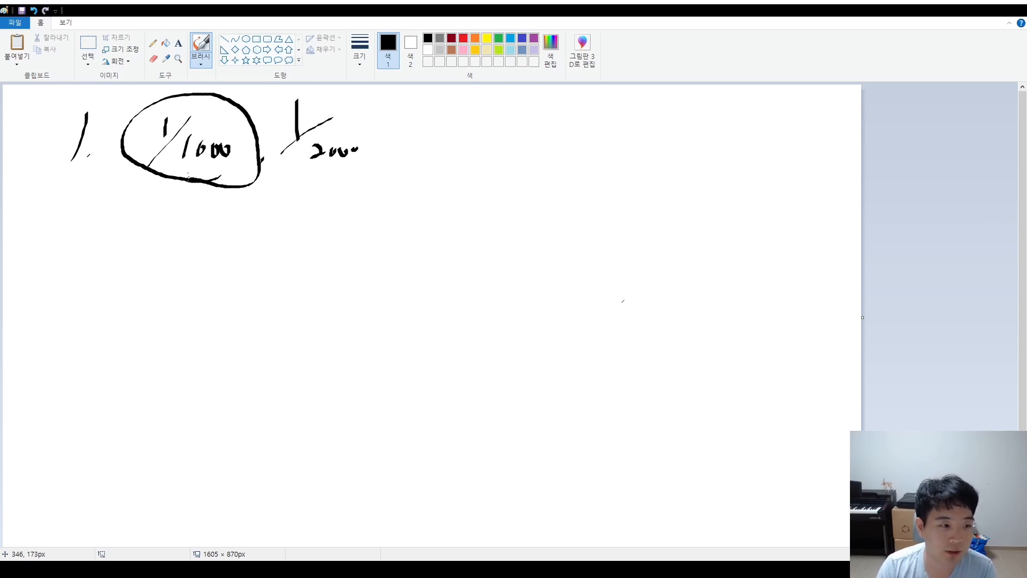
pyautogui.moveTo(216, 188)
pyautogui.mouseDown()
pyautogui.moveTo(196, 188)
pyautogui.moveTo(122, 128)
pyautogui.moveTo(256, 154)
pyautogui.moveTo(196, 189)
pyautogui.mouseUp()
pyautogui.moveTo(129, 210)
pyautogui.mouseDown()
pyautogui.moveTo(120, 219)
pyautogui.moveTo(130, 294)
pyautogui.moveTo(160, 216)
pyautogui.moveTo(184, 236)
pyautogui.mouseUp()
pyautogui.moveTo(164, 279)
pyautogui.mouseDown()
pyautogui.moveTo(171, 312)
pyautogui.moveTo(192, 293)
pyautogui.mouseUp()
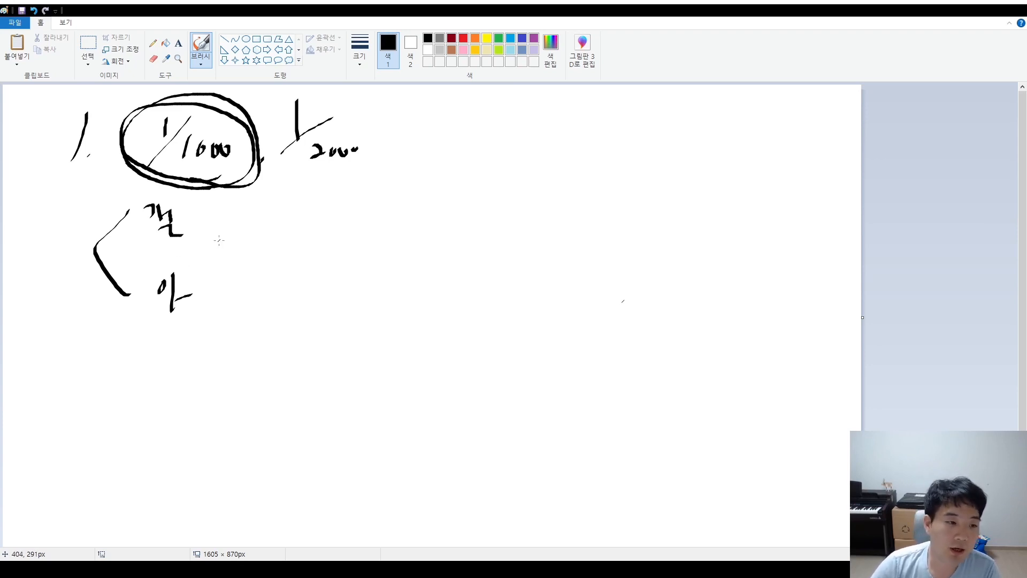
# Draw converging lines with an arrow from both branches to a circled 노트북, and circle 아
pyautogui.moveTo(241, 213)
pyautogui.mouseDown()
pyautogui.moveTo(287, 255)
pyautogui.moveTo(252, 287)
pyautogui.moveTo(360, 247)
pyautogui.moveTo(348, 269)
pyautogui.mouseUp()
pyautogui.moveTo(375, 226)
pyautogui.mouseDown()
pyautogui.moveTo(393, 239)
pyautogui.moveTo(382, 251)
pyautogui.mouseUp()
pyautogui.moveTo(374, 254)
pyautogui.mouseDown()
pyautogui.moveTo(407, 234)
pyautogui.moveTo(408, 257)
pyautogui.moveTo(413, 249)
pyautogui.mouseUp()
pyautogui.moveTo(424, 231); pyautogui.dragTo(422, 240)
pyautogui.moveTo(414, 248)
pyautogui.mouseDown()
pyautogui.moveTo(426, 251)
pyautogui.moveTo(426, 271)
pyautogui.moveTo(359, 251)
pyautogui.moveTo(454, 257)
pyautogui.moveTo(420, 287)
pyautogui.mouseUp()
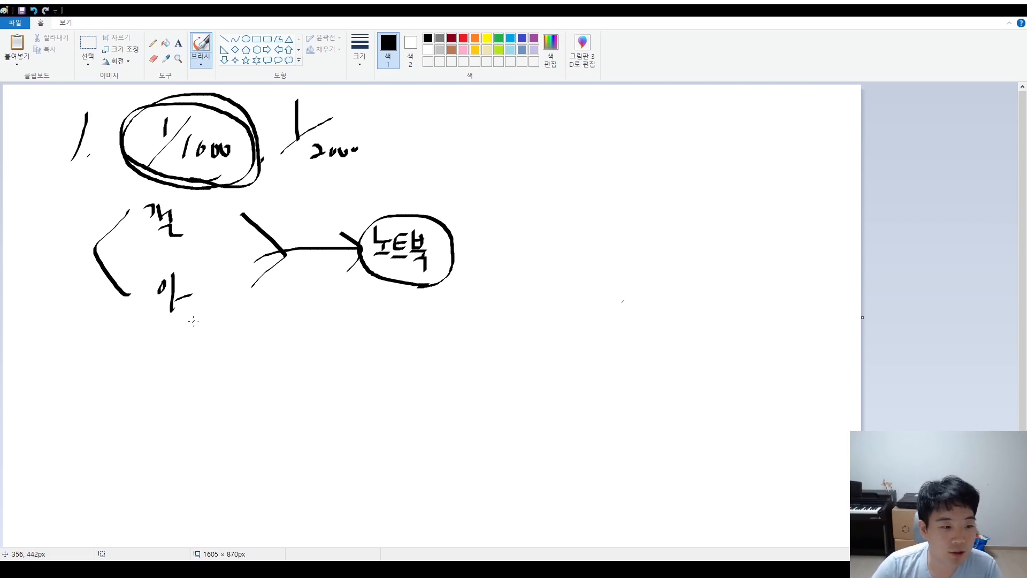
pyautogui.moveTo(159, 312)
pyautogui.mouseDown()
pyautogui.moveTo(173, 261)
pyautogui.moveTo(169, 321)
pyautogui.moveTo(159, 318)
pyautogui.mouseUp()
# Handwrite "2." below the first item and sketch a small ball above a horizontal ground line beside it
pyautogui.moveTo(58, 353)
pyautogui.mouseDown()
pyautogui.moveTo(51, 368)
pyautogui.moveTo(78, 369)
pyautogui.mouseUp()
pyautogui.click(93, 370)
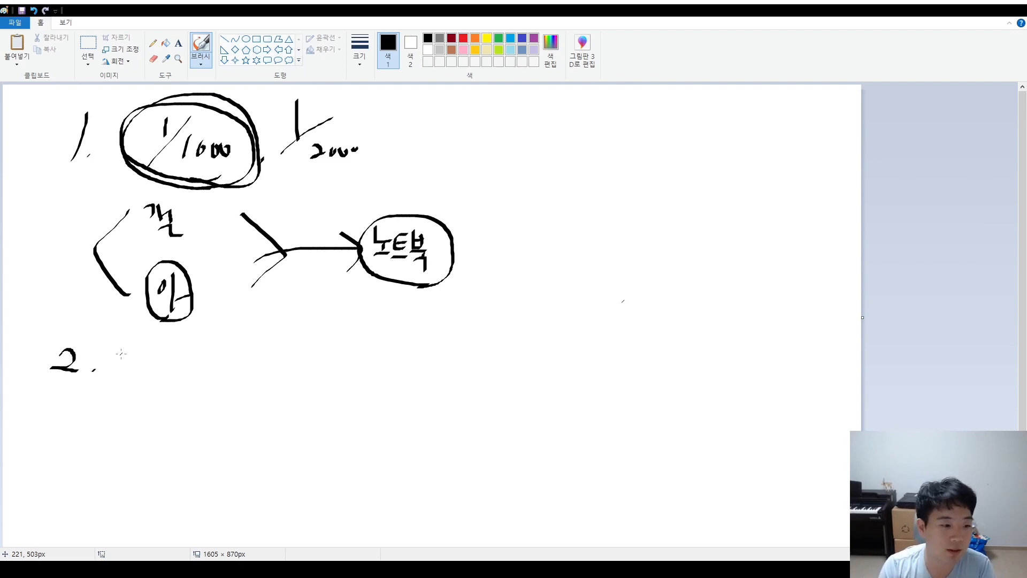
pyautogui.moveTo(170, 336); pyautogui.dragTo(172, 346)
pyautogui.moveTo(134, 448); pyautogui.dragTo(271, 449)
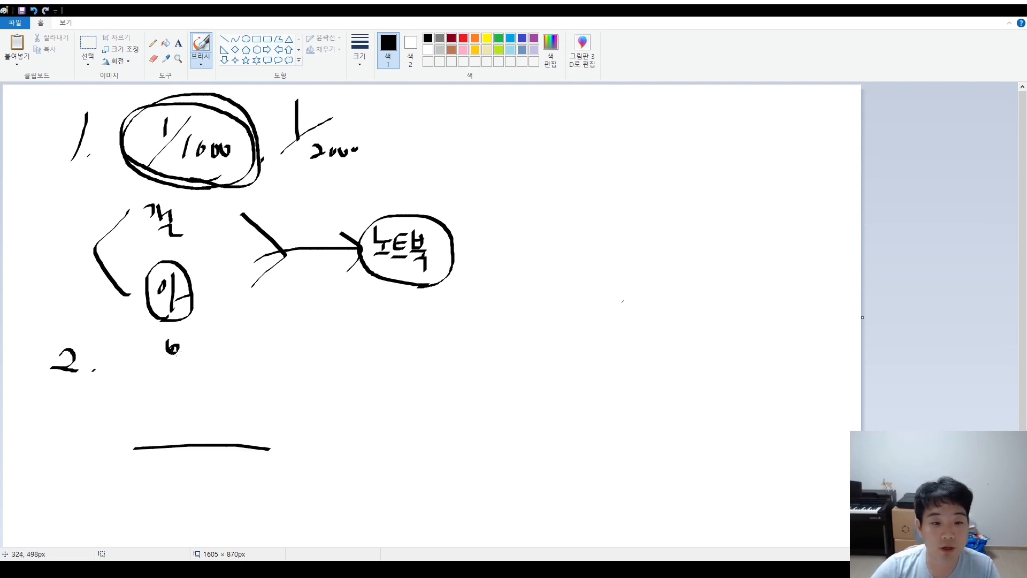
pyautogui.moveTo(176, 348)
pyautogui.mouseDown()
pyautogui.moveTo(176, 444)
pyautogui.moveTo(188, 428)
pyautogui.mouseUp()
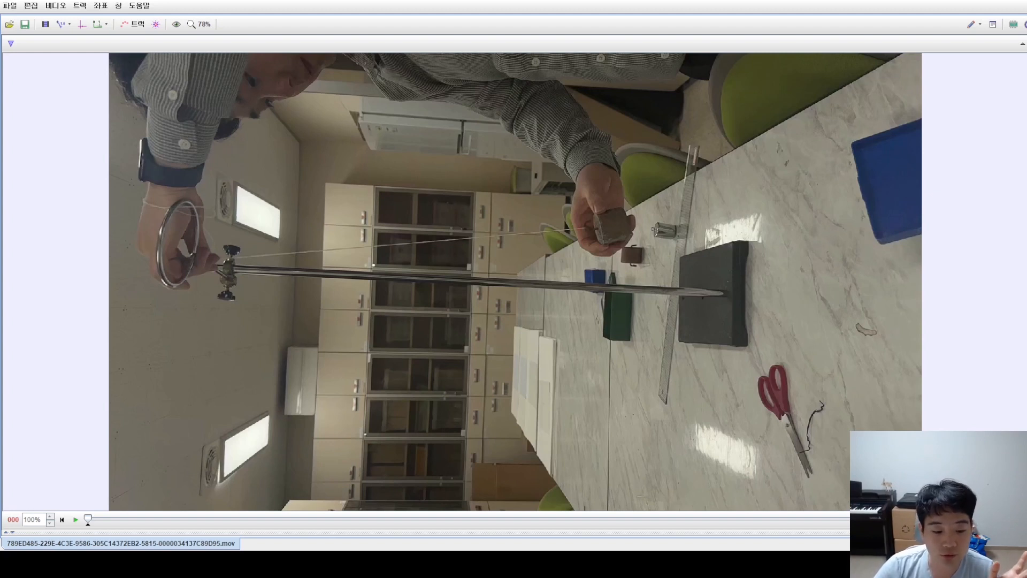
pyautogui.click(10, 6)
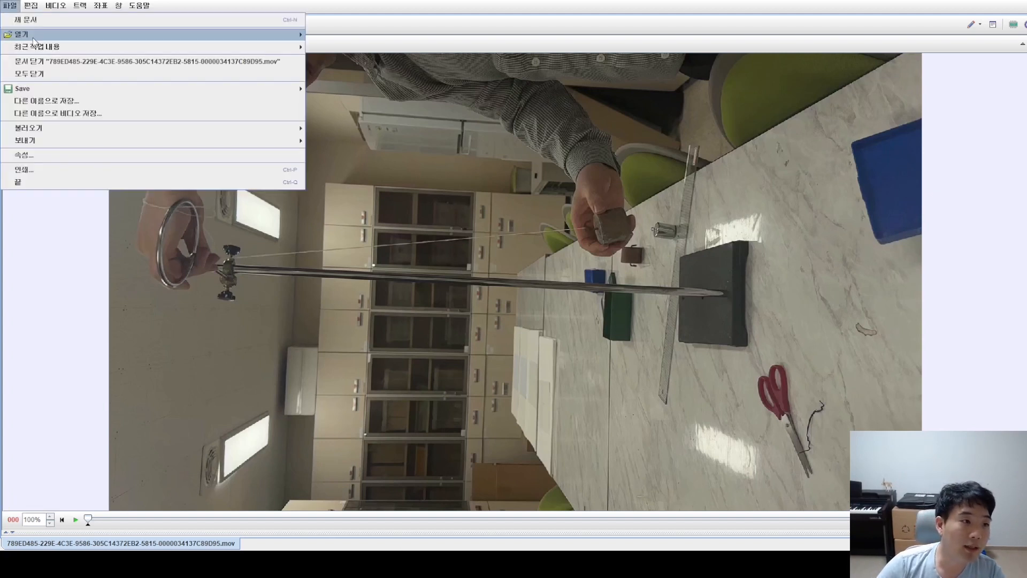
pyautogui.moveTo(34, 38)
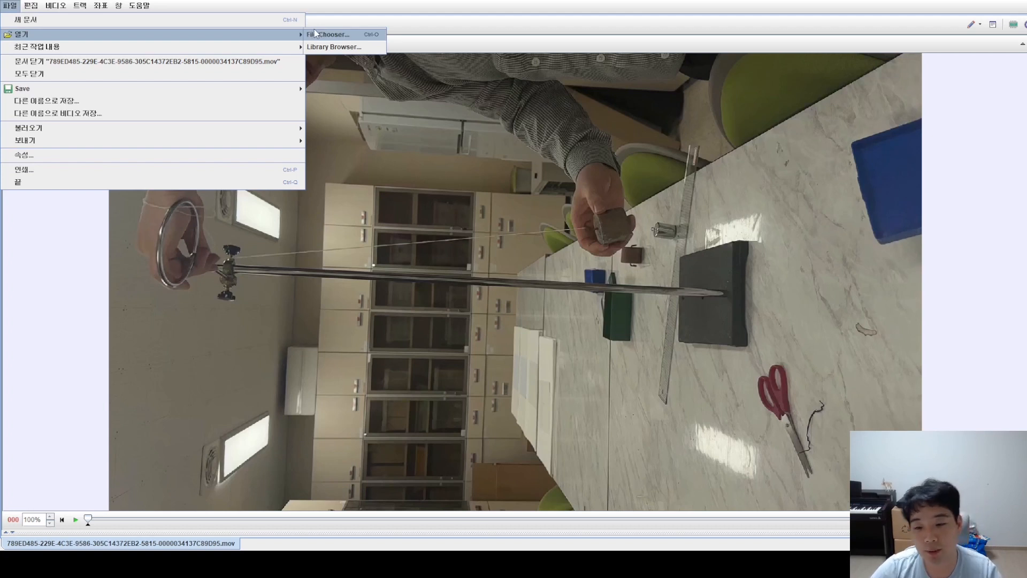
pyautogui.click(389, 3)
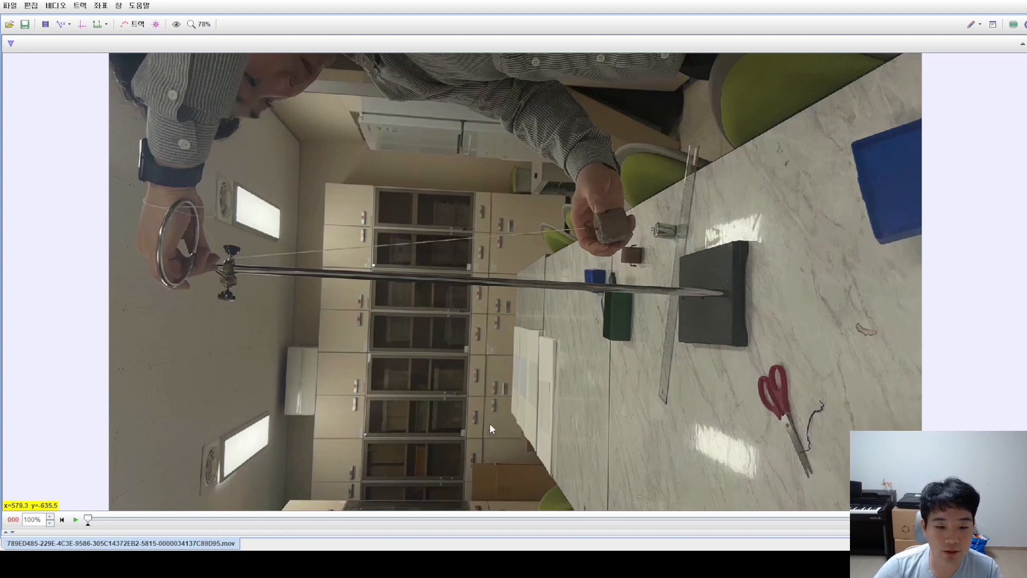
# Apply a new rotation filter to the video so the stand is upright
pyautogui.rightClick(423, 289)
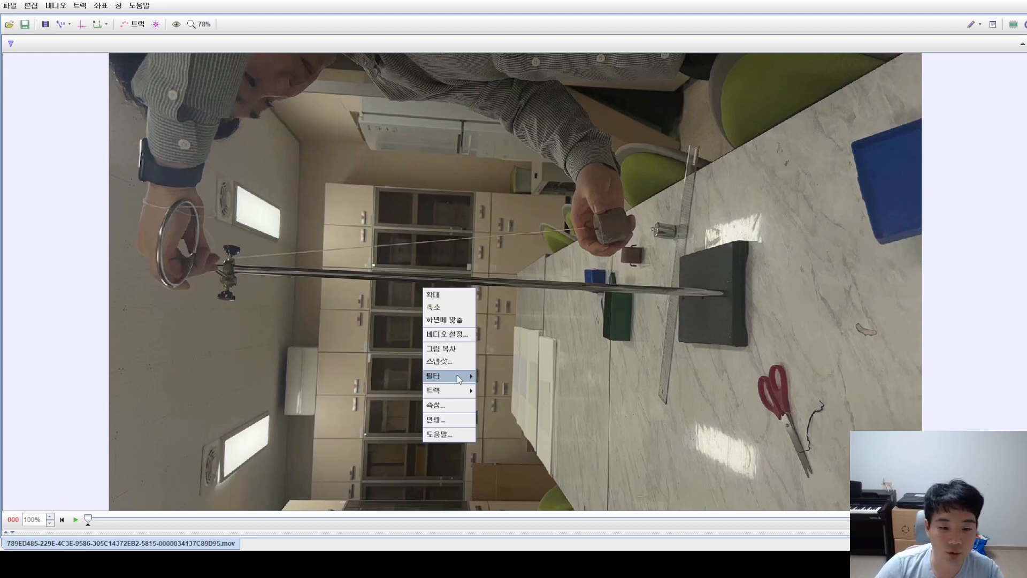
pyautogui.moveTo(461, 377)
pyautogui.moveTo(502, 380)
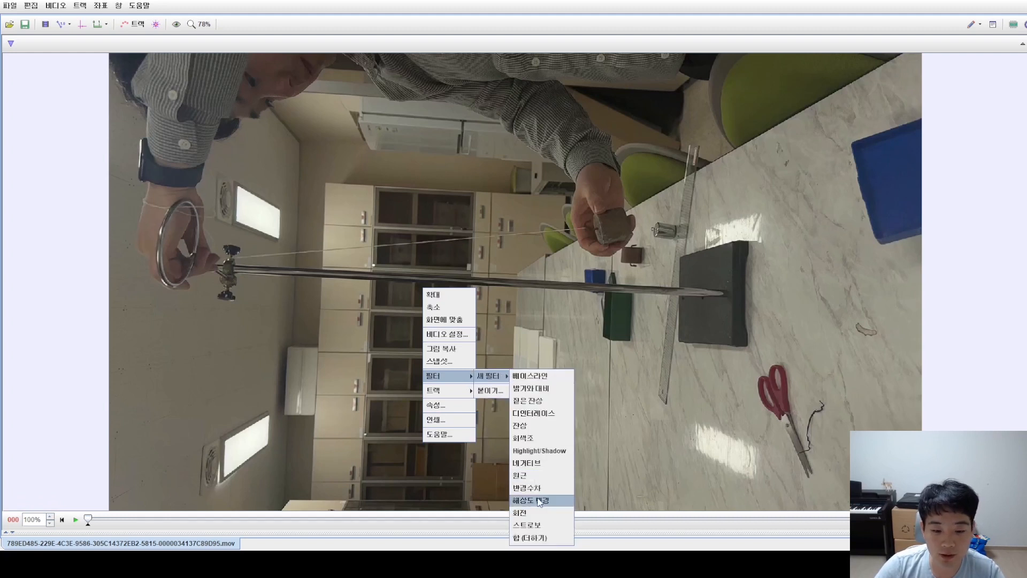
pyautogui.click(527, 513)
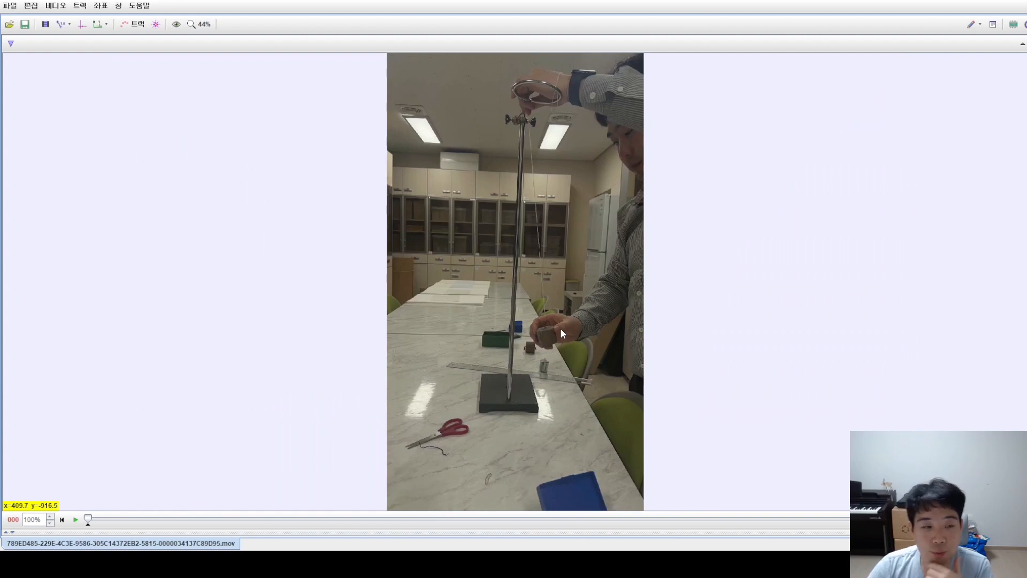
# Show the coordinate axes and move their origin onto the white papers on the table
pyautogui.click(81, 25)
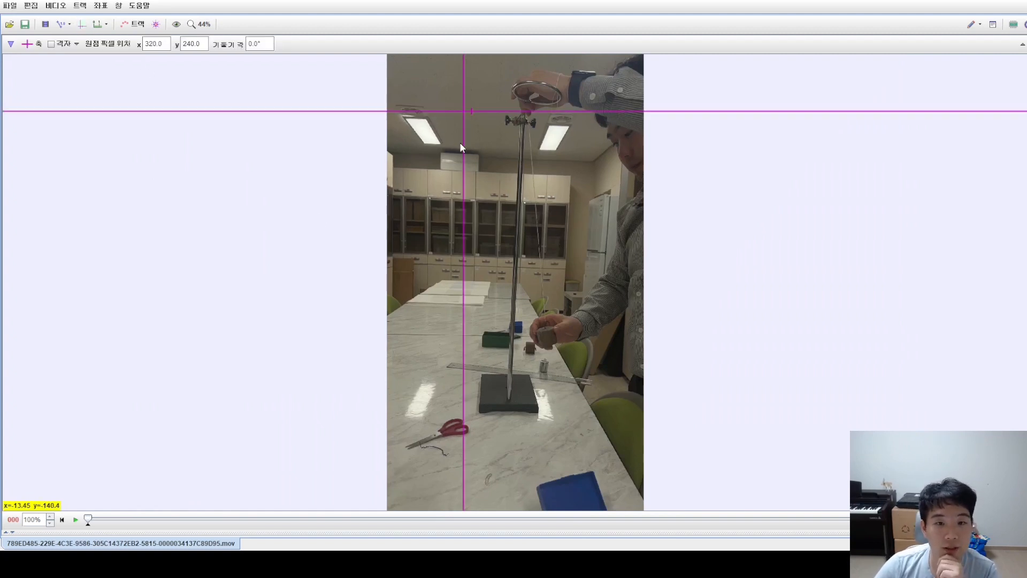
pyautogui.moveTo(463, 111); pyautogui.dragTo(395, 254)
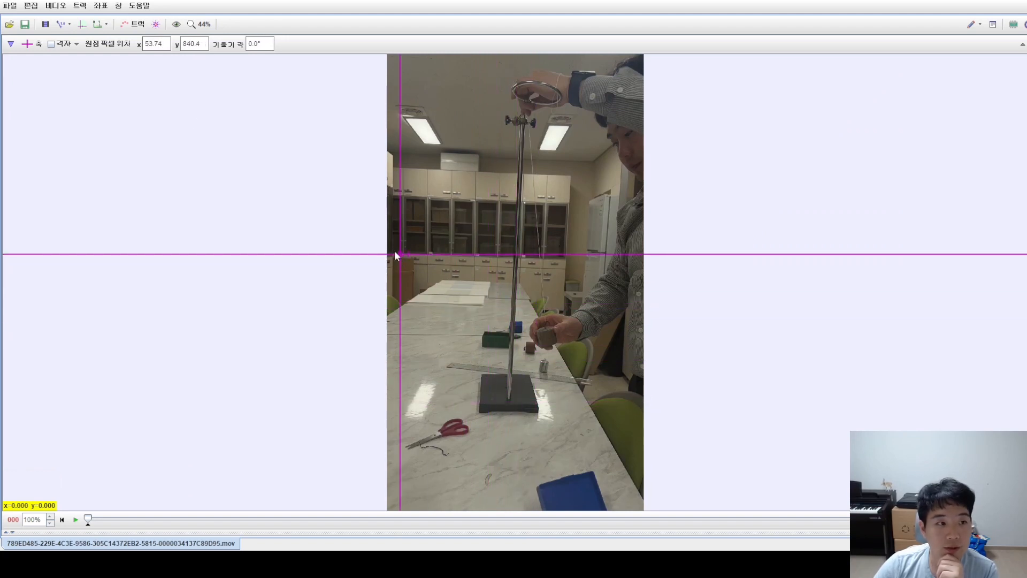
pyautogui.click(81, 25)
pyautogui.click(81, 25)
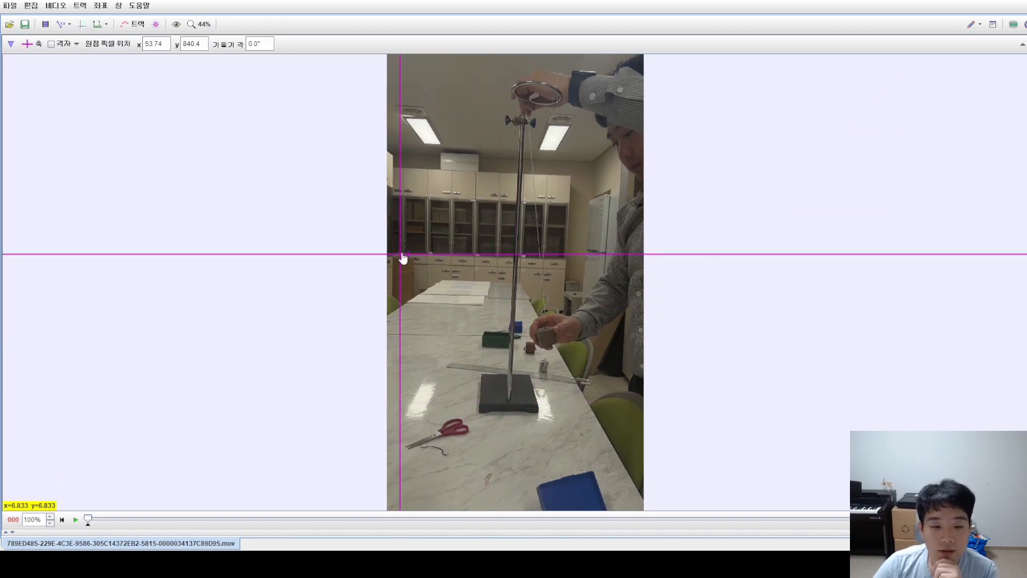
pyautogui.moveTo(401, 258); pyautogui.dragTo(456, 304)
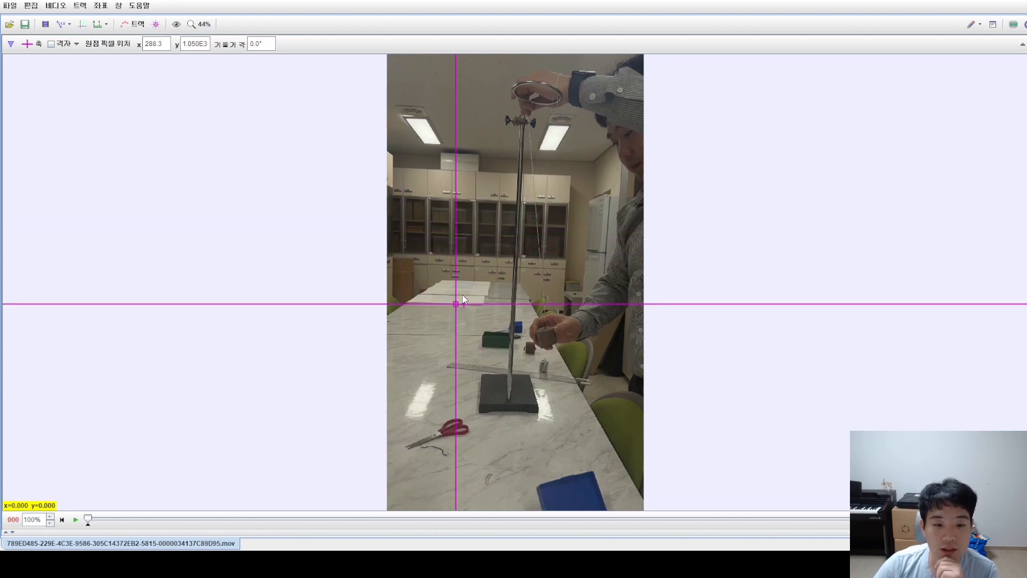
# Tilt the coordinate axes to about -63.4° and set their angle back to 0
pyautogui.click(464, 303)
pyautogui.moveTo(464, 303); pyautogui.dragTo(495, 382)
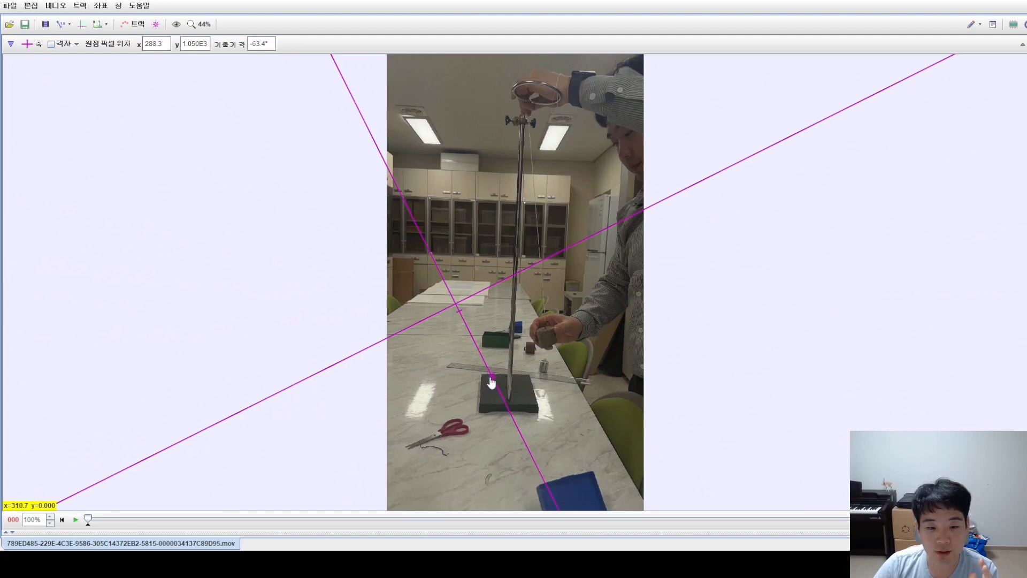
pyautogui.click(250, 45)
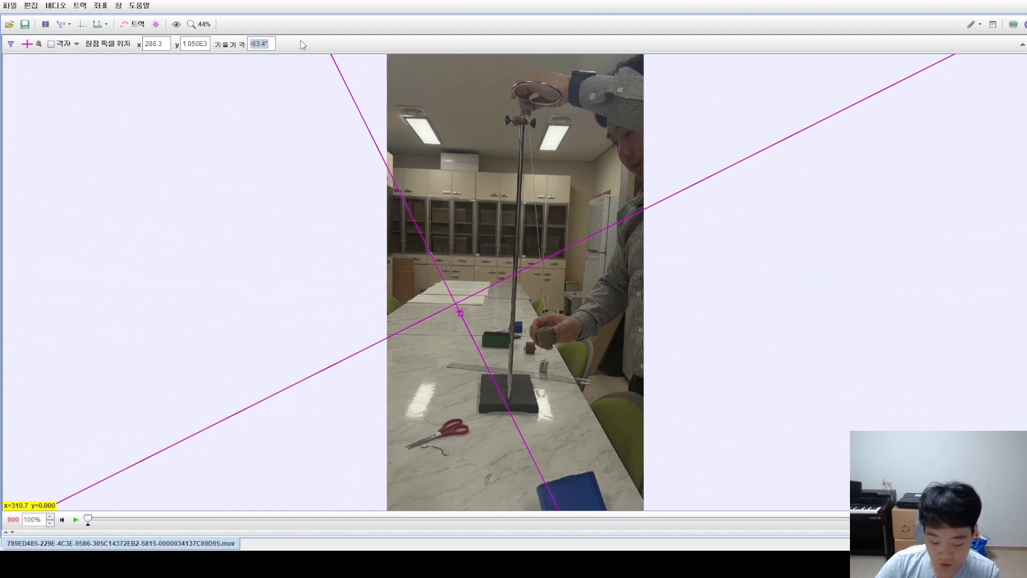
pyautogui.write('0')
pyautogui.press('Return')
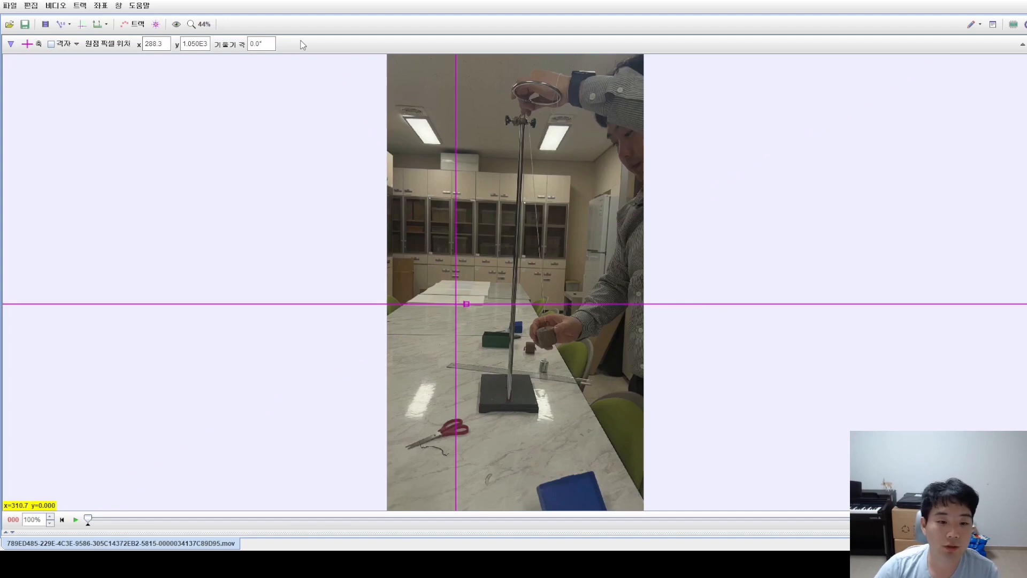
# Move the axes' origin to the lower-left front corner of the stand's base
pyautogui.scroll(5, 514, 424)
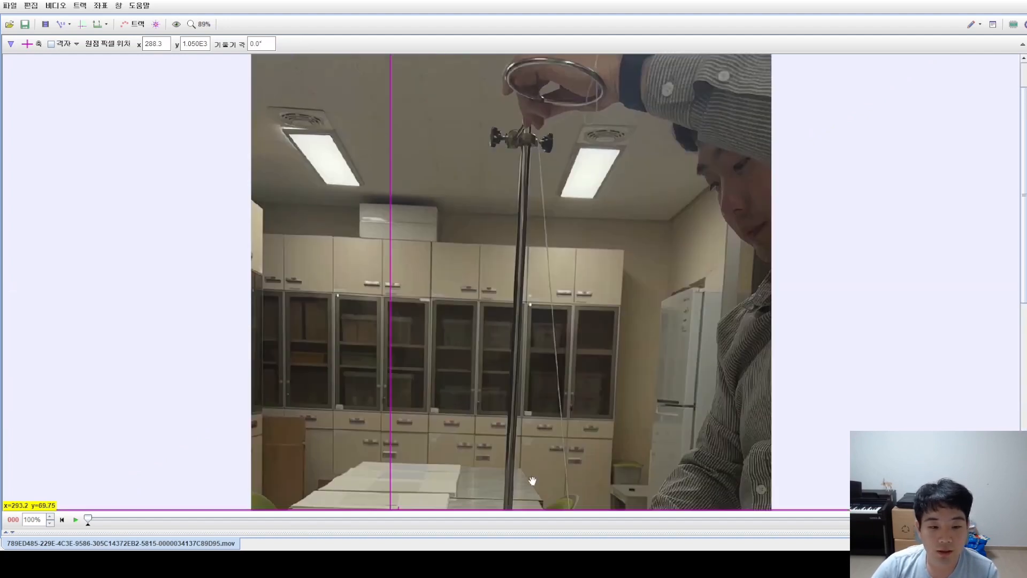
pyautogui.scroll(-5, 533, 481)
pyautogui.moveTo(390, 214); pyautogui.dragTo(439, 439)
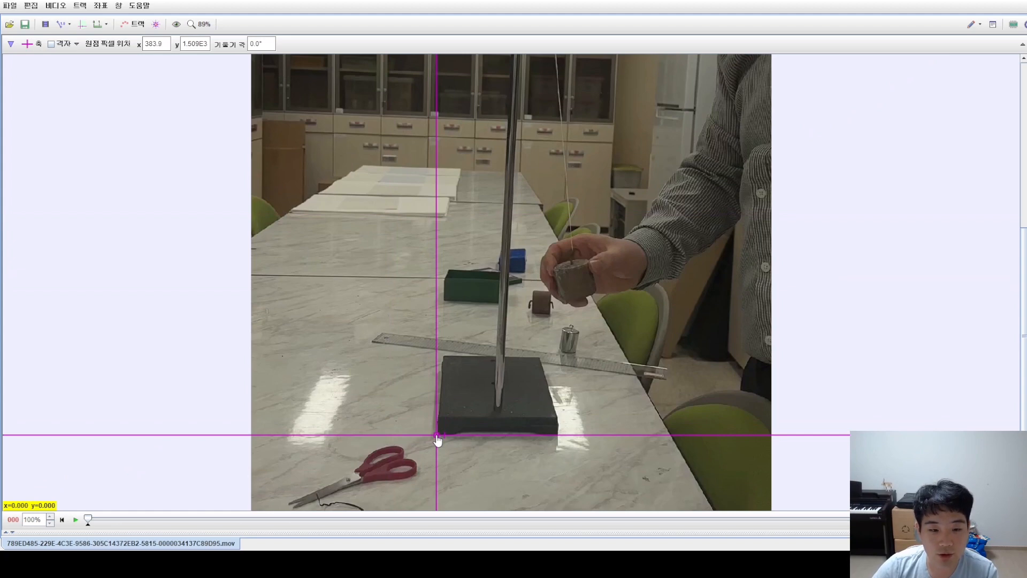
# Add a calibration stick and place its two ends at the left and right ends of the stand base's front edge
pyautogui.scroll(-5, 243, 211)
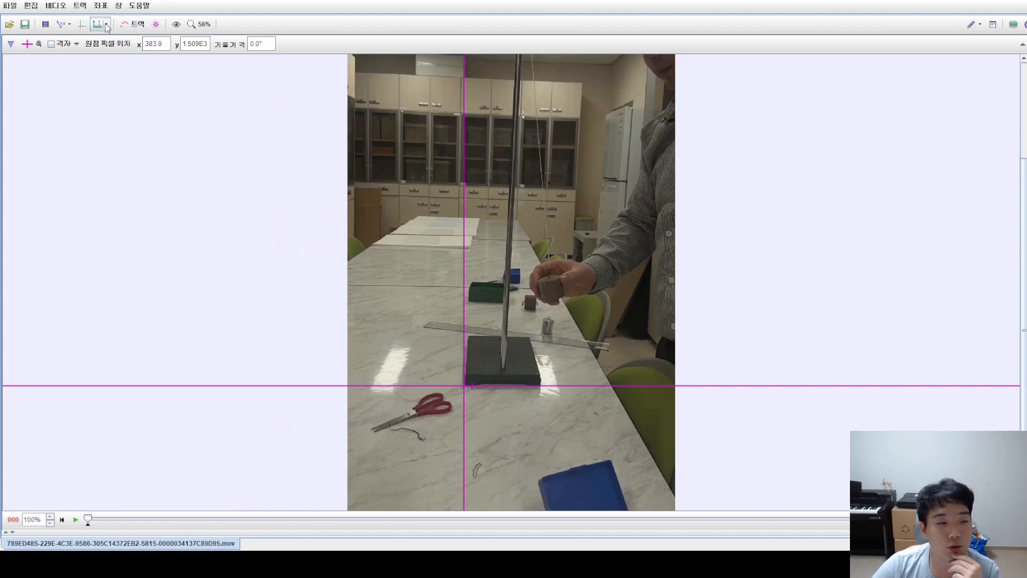
pyautogui.click(69, 27)
pyautogui.click(101, 42)
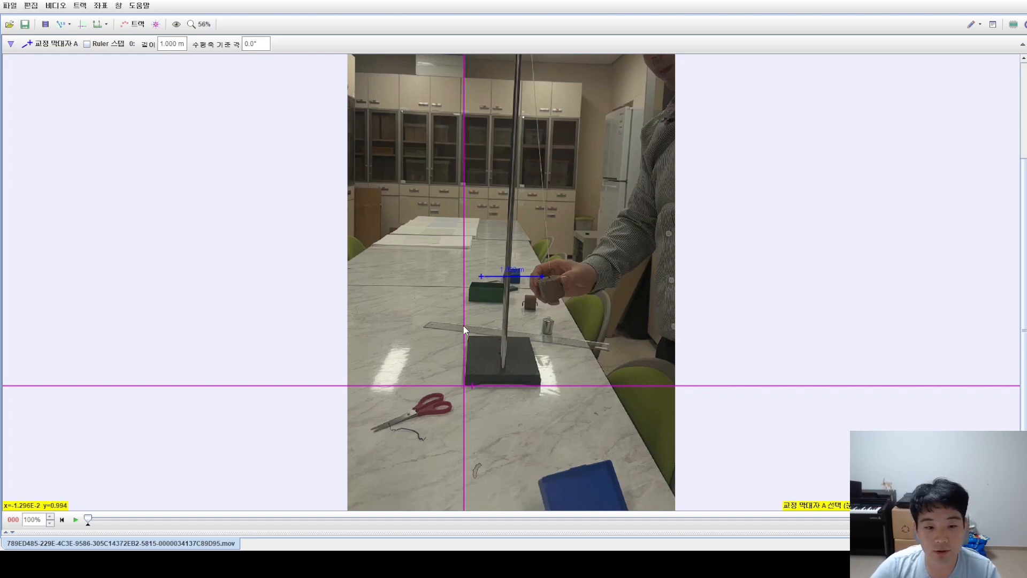
pyautogui.scroll(1, 480, 282)
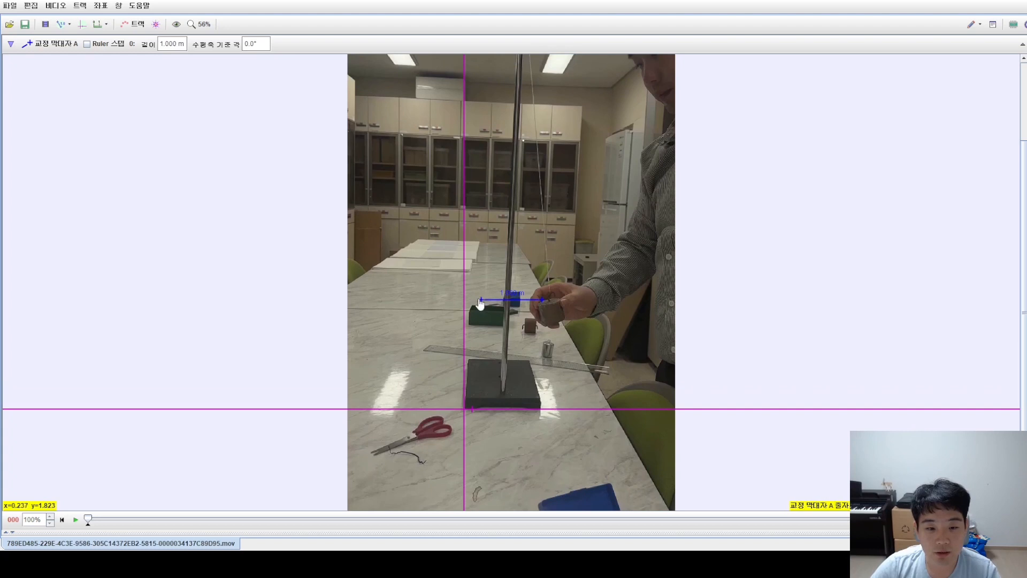
pyautogui.moveTo(477, 297); pyautogui.dragTo(469, 398)
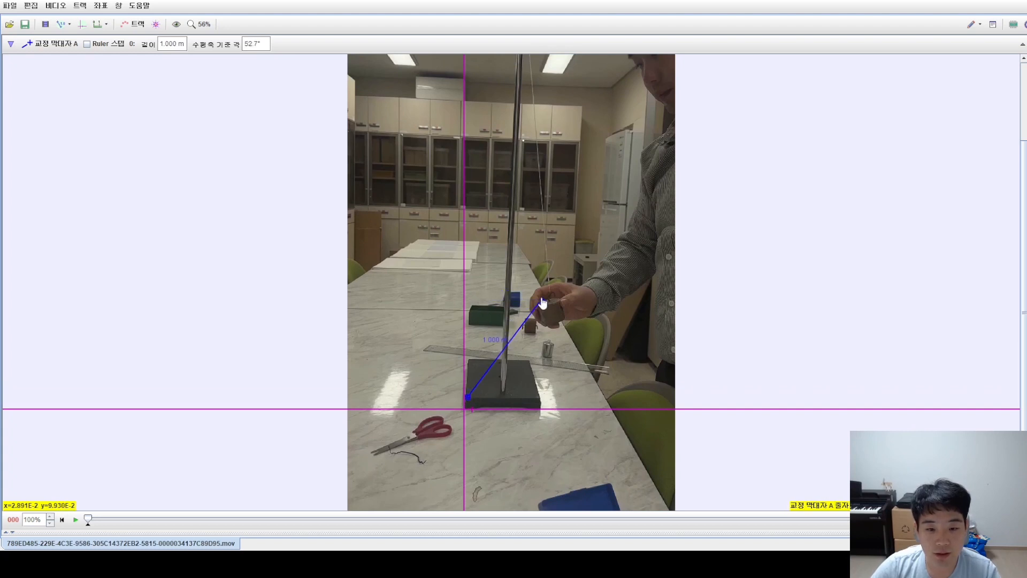
pyautogui.moveTo(542, 303); pyautogui.dragTo(540, 399)
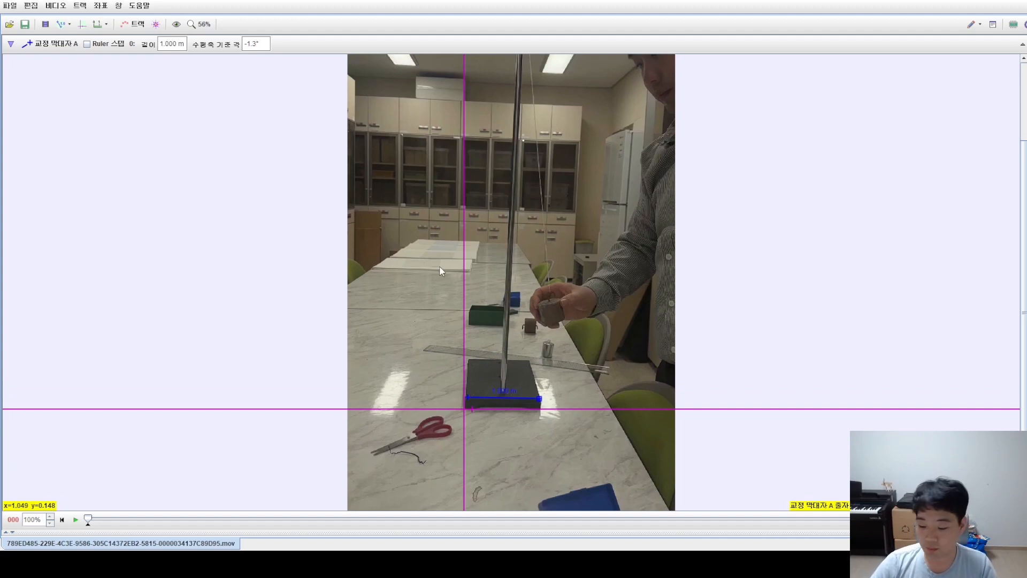
# Examine the stand up close, from the clamp at its top down along the string to the hand-held weight
pyautogui.scroll(5, 491, 316)
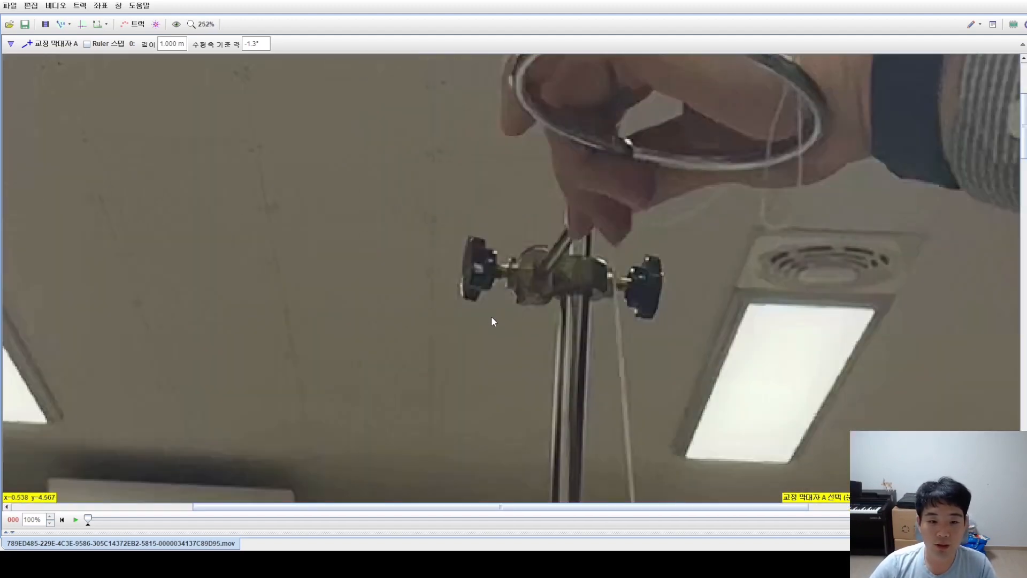
pyautogui.moveTo(490, 384); pyautogui.dragTo(872, 288)
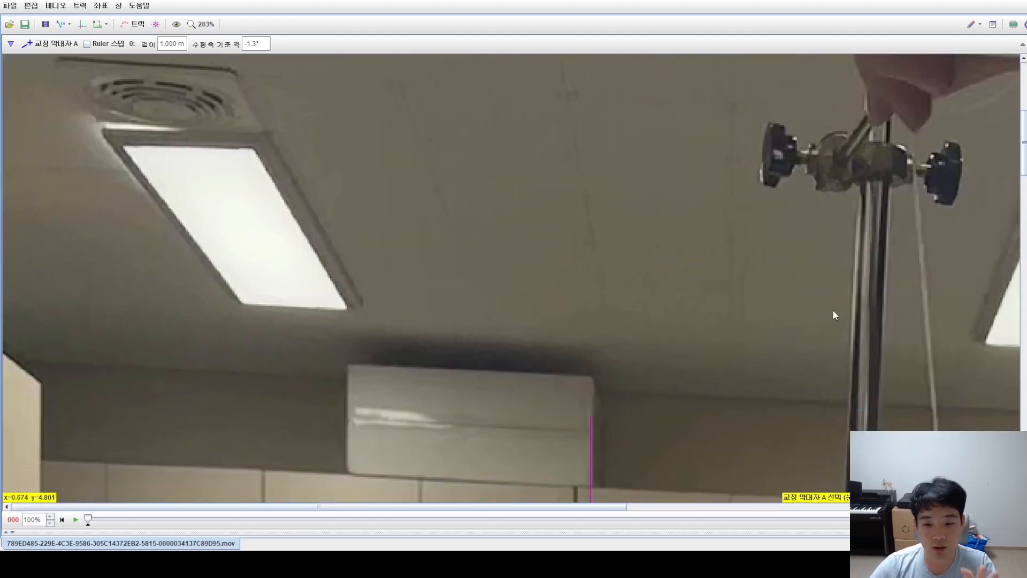
pyautogui.scroll(2, 778, 315)
pyautogui.moveTo(714, 343); pyautogui.dragTo(692, 120)
pyautogui.moveTo(672, 498); pyautogui.dragTo(618, 208)
pyautogui.scroll(-6, 615, 214)
pyautogui.moveTo(628, 499); pyautogui.dragTo(602, 159)
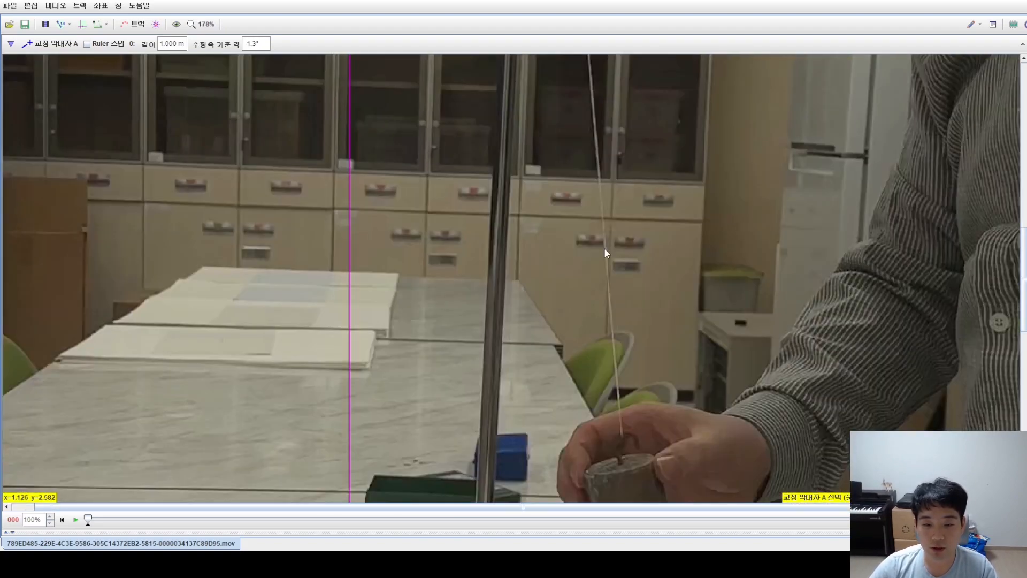
# Align both ends of the calibration stick with the left and right corners of the stand base's upper front edge
pyautogui.moveTo(580, 495); pyautogui.dragTo(603, 150)
pyautogui.scroll(6, 390, 325)
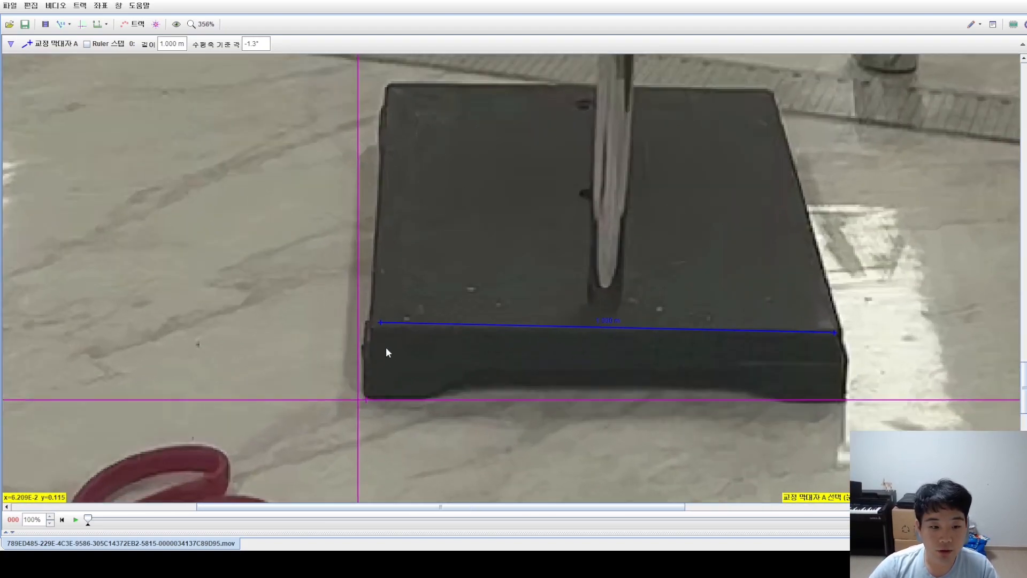
pyautogui.moveTo(381, 322); pyautogui.dragTo(369, 328)
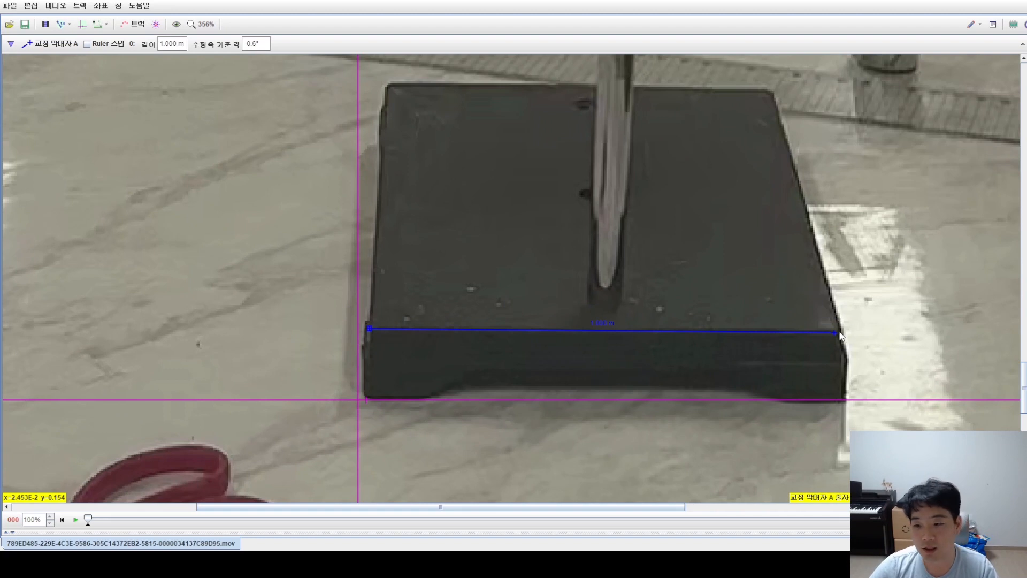
pyautogui.moveTo(840, 333); pyautogui.dragTo(840, 329)
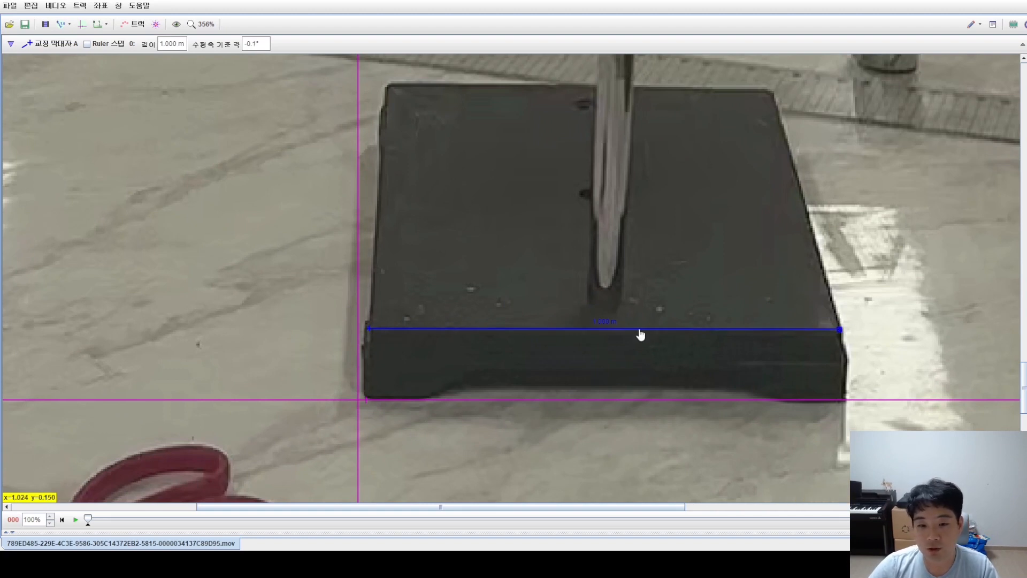
# Set the calibration stick's length to 0.155 m
pyautogui.click(594, 326)
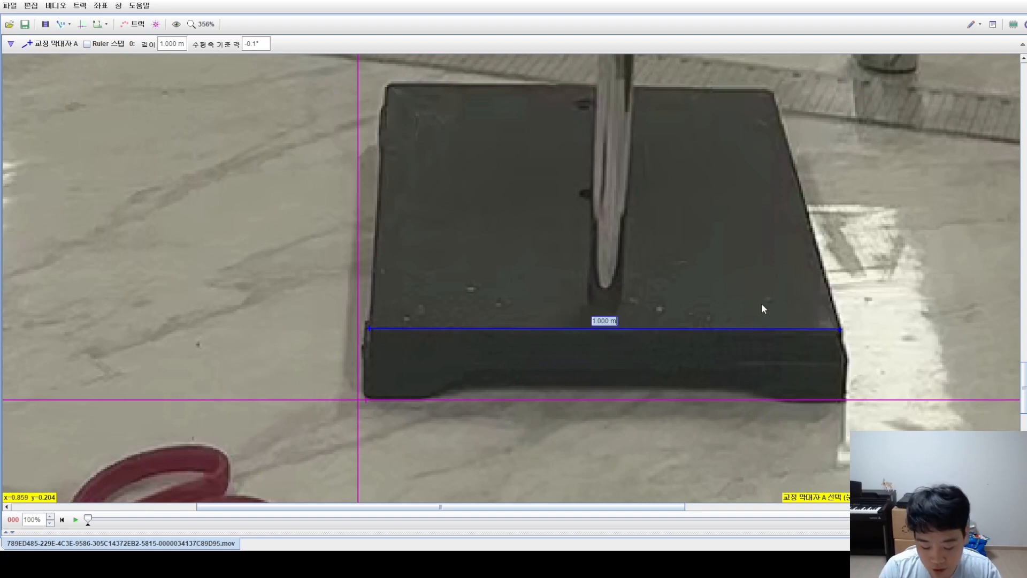
pyautogui.press('BackSpace')
pyautogui.write('0.155')
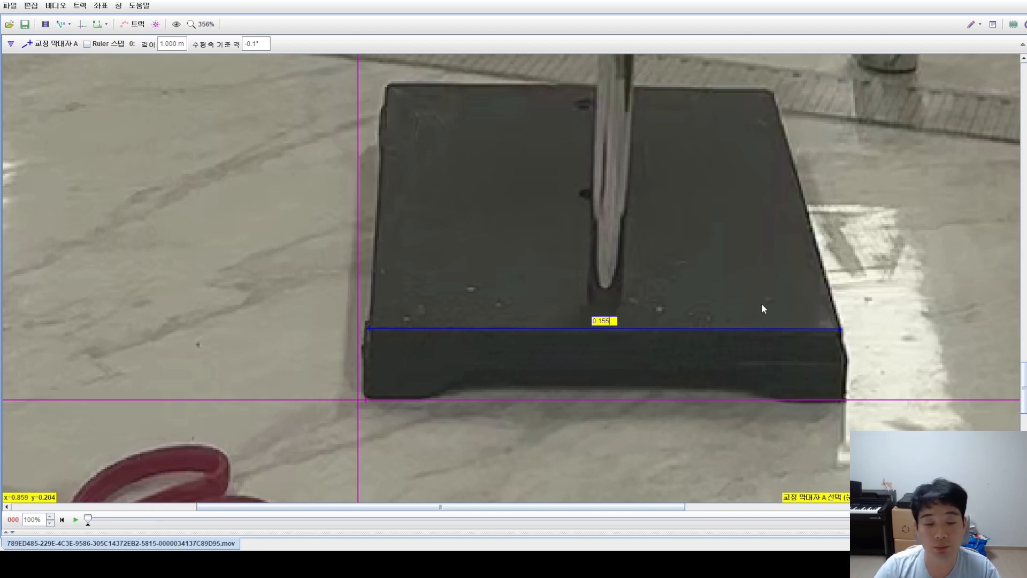
pyautogui.press('Return')
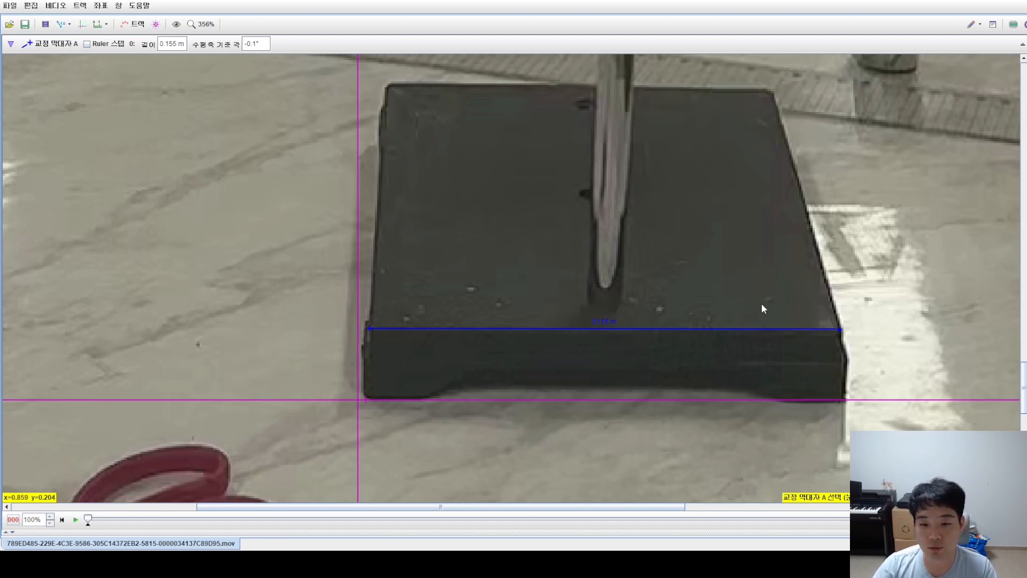
# Play the opening frames of the video with the whole scene in view and rewind to the first frame
pyautogui.scroll(-1, 762, 303)
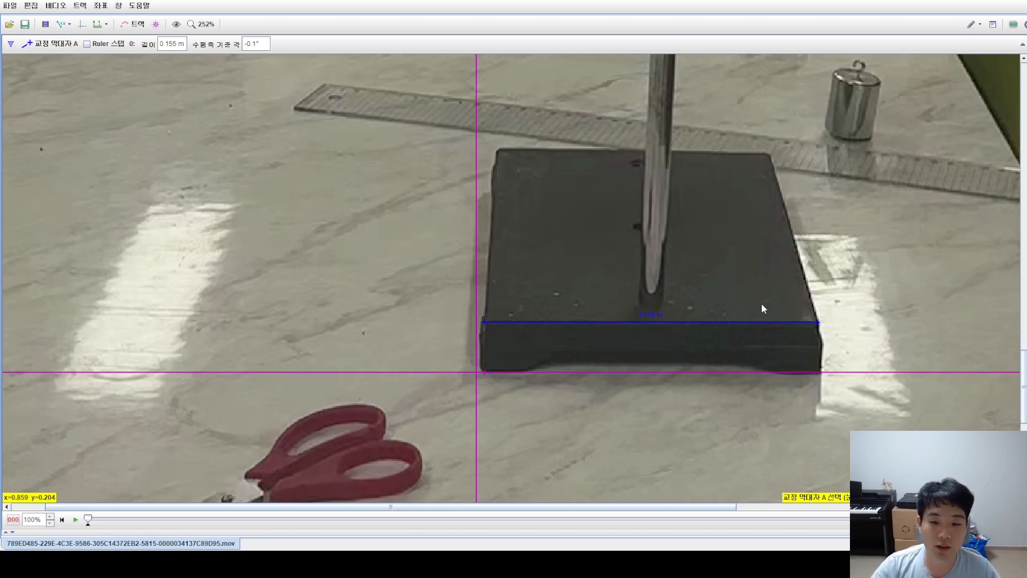
pyautogui.scroll(-4, 762, 303)
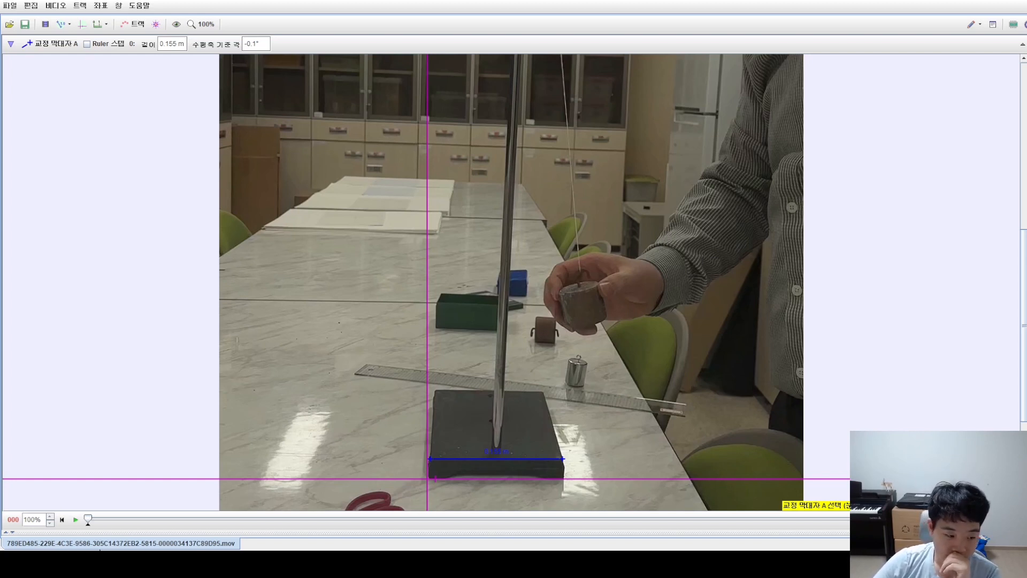
pyautogui.click(75, 520)
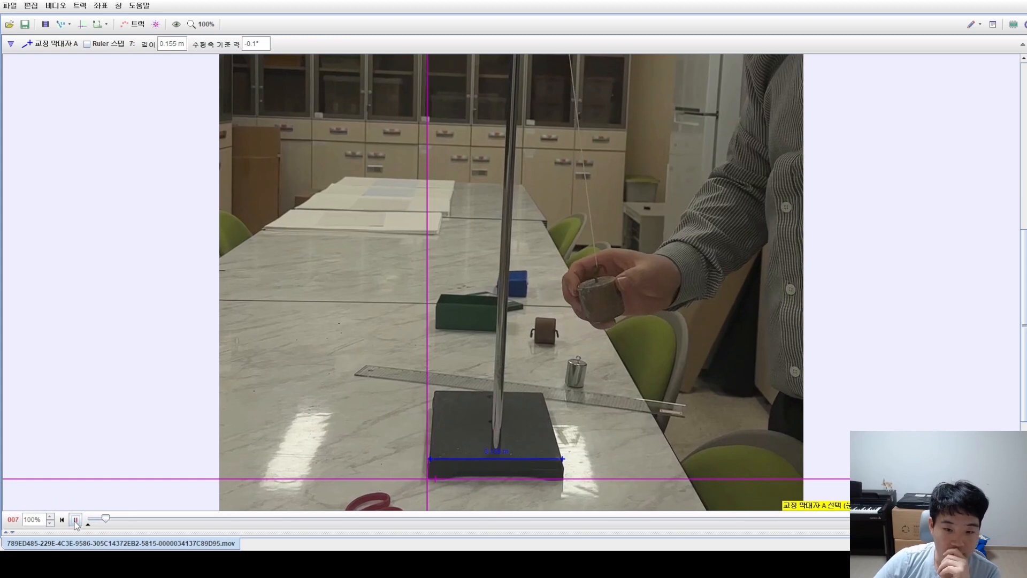
pyautogui.click(75, 520)
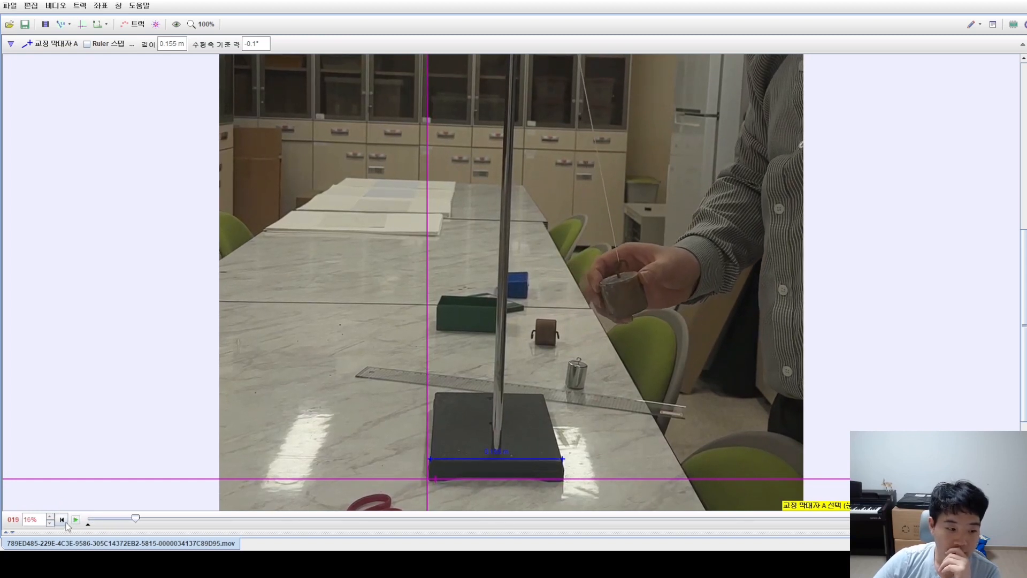
pyautogui.click(62, 521)
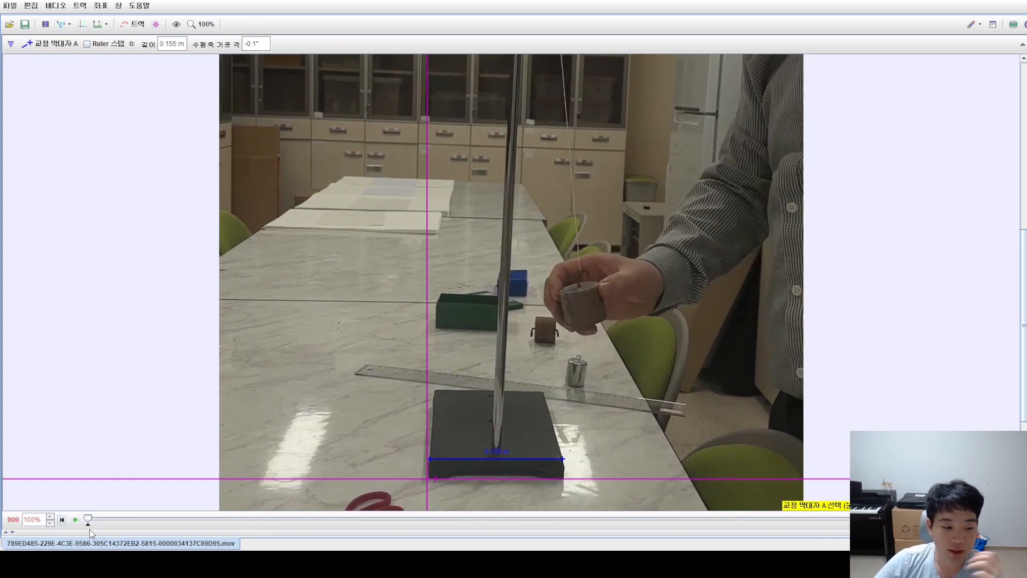
# Try a clip start frame of 73 by playing from there, and move the start back to frame 0
pyautogui.moveTo(89, 527); pyautogui.dragTo(274, 521)
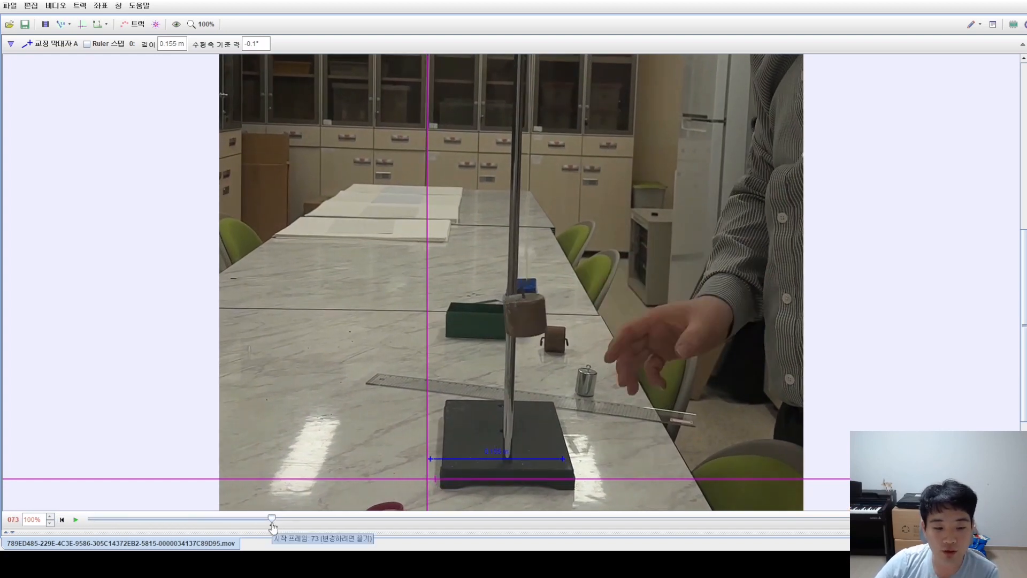
pyautogui.click(79, 525)
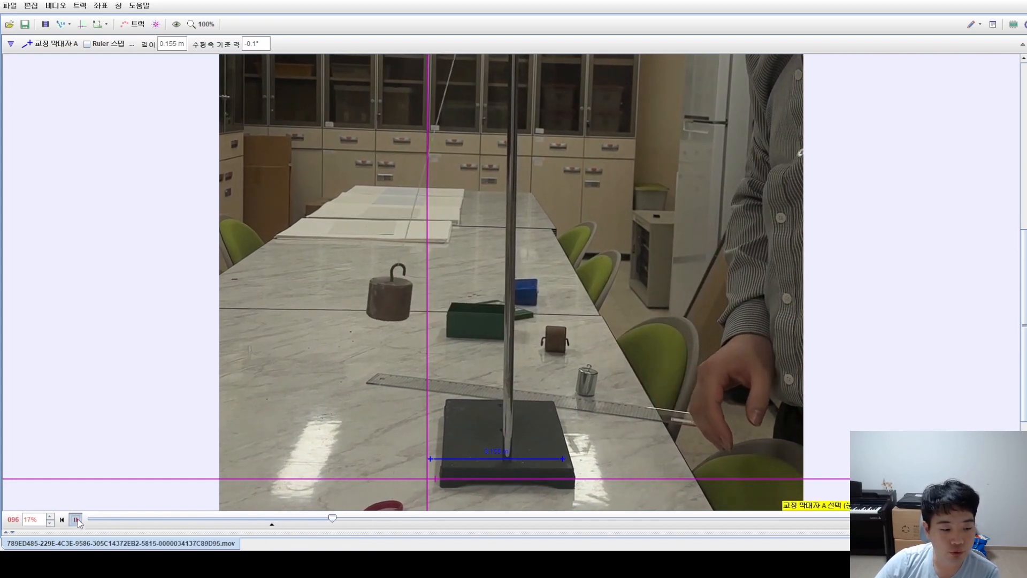
pyautogui.click(75, 522)
pyautogui.click(63, 520)
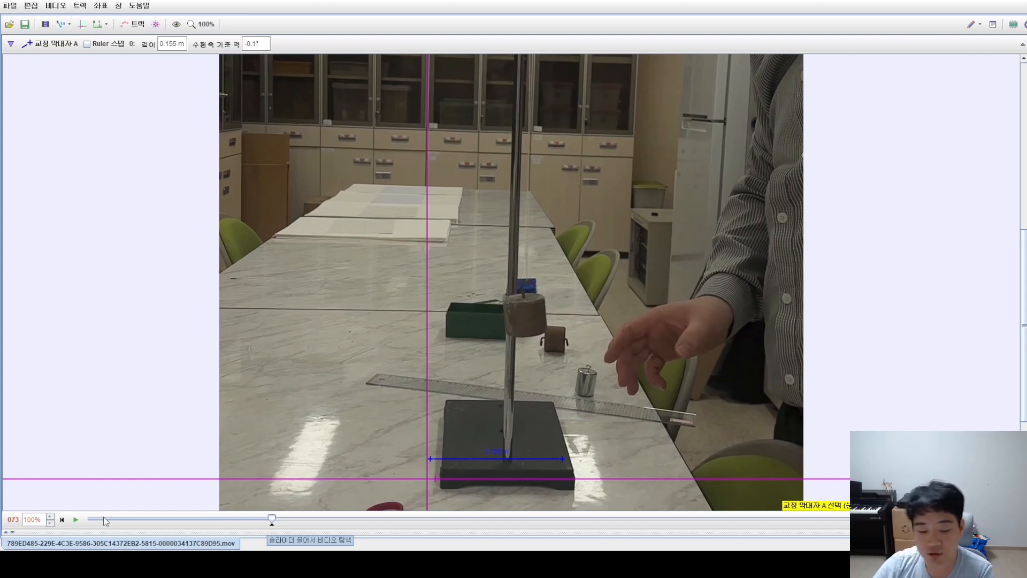
pyautogui.moveTo(266, 523); pyautogui.dragTo(79, 528)
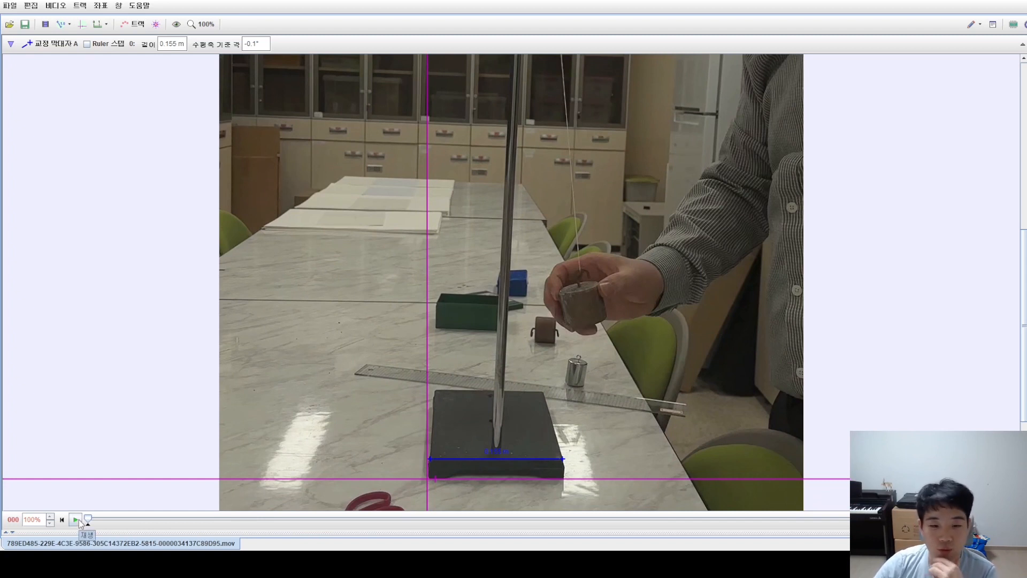
# Play the video through the weight's swings, rewind it, and replay it up to frame 81
pyautogui.click(76, 523)
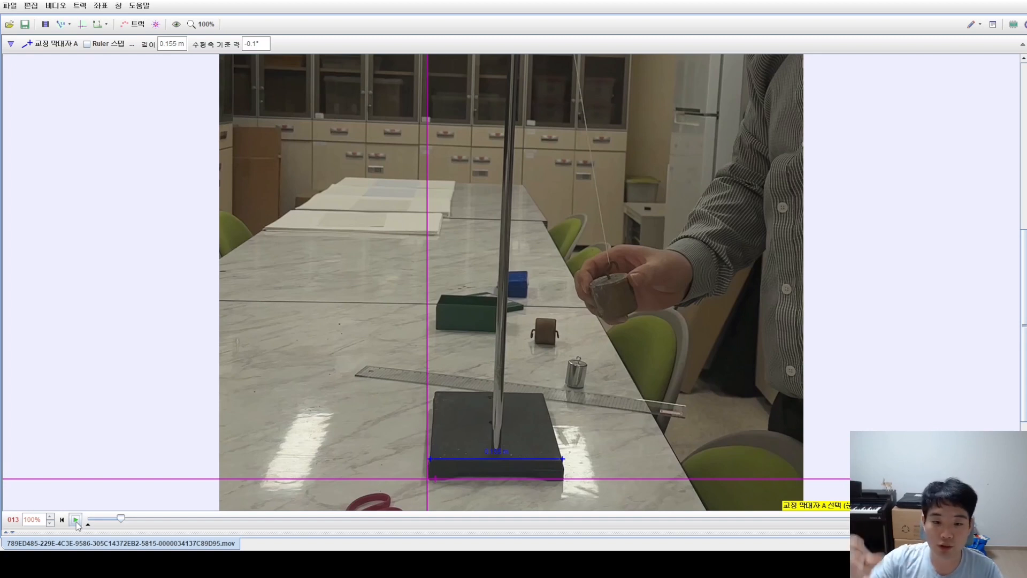
pyautogui.click(76, 520)
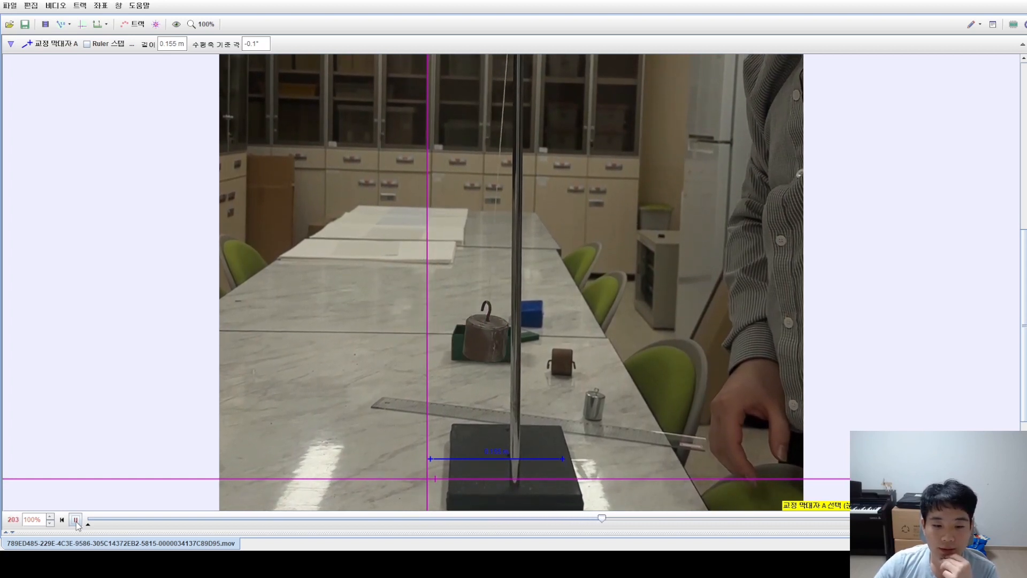
pyautogui.click(75, 520)
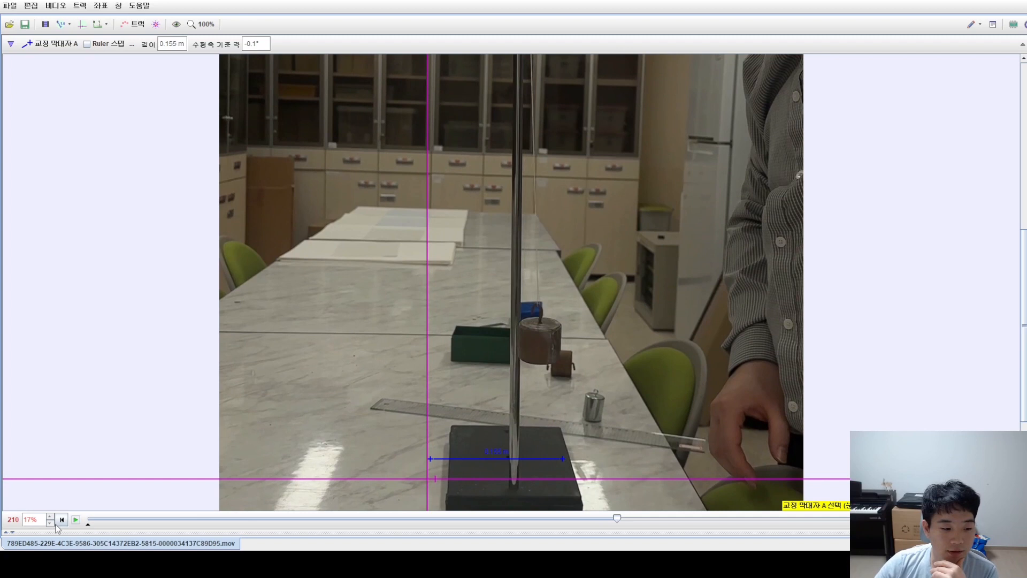
pyautogui.click(61, 520)
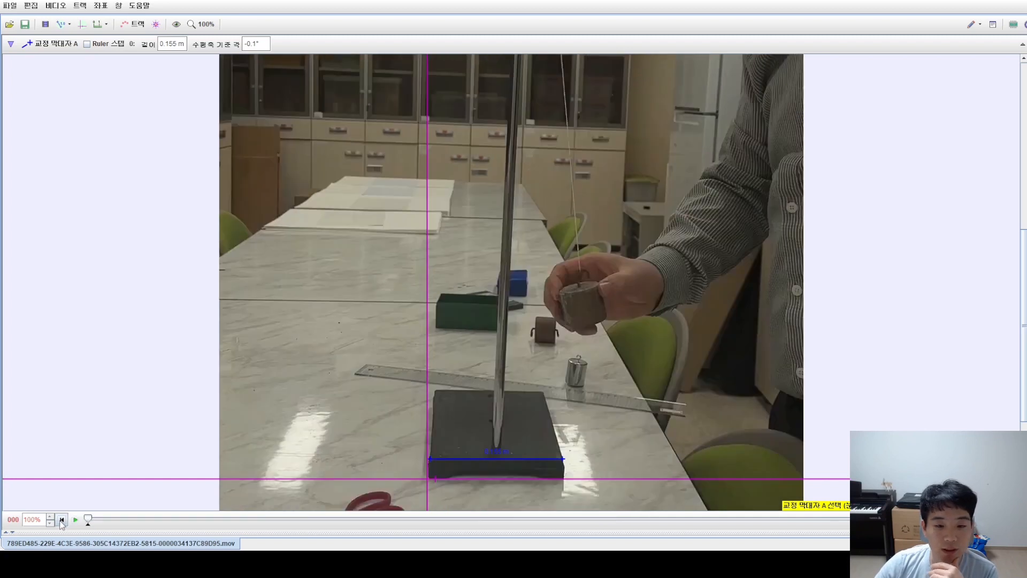
pyautogui.click(75, 519)
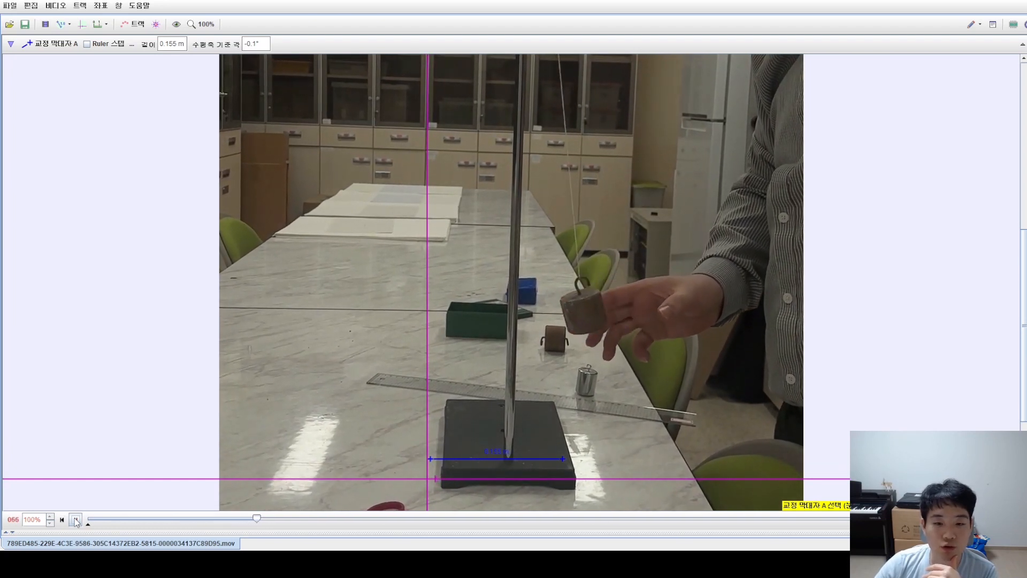
pyautogui.click(76, 522)
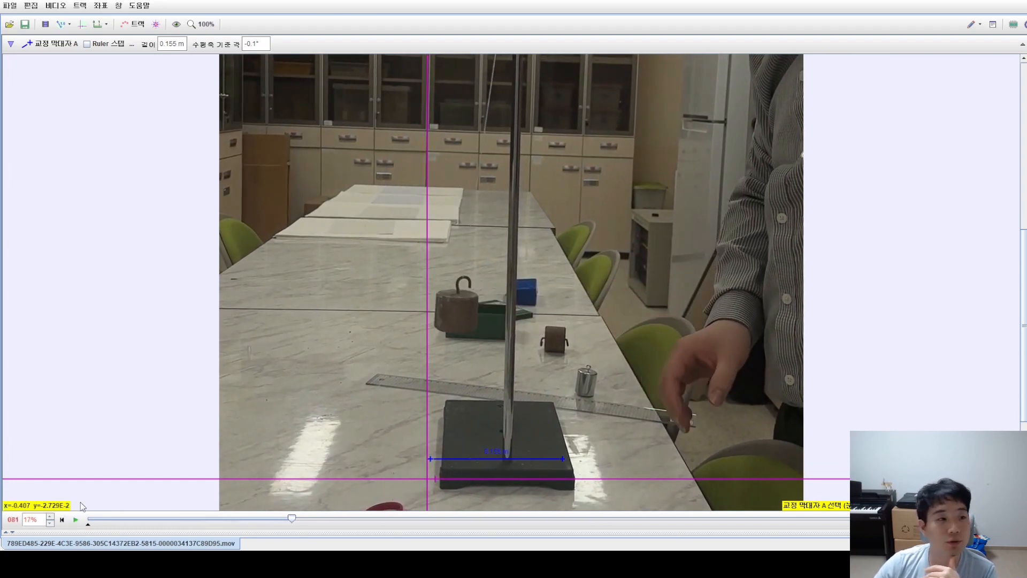
# Create a new point mass track for the swinging weight and get it ready for manual step marking
pyautogui.click(135, 25)
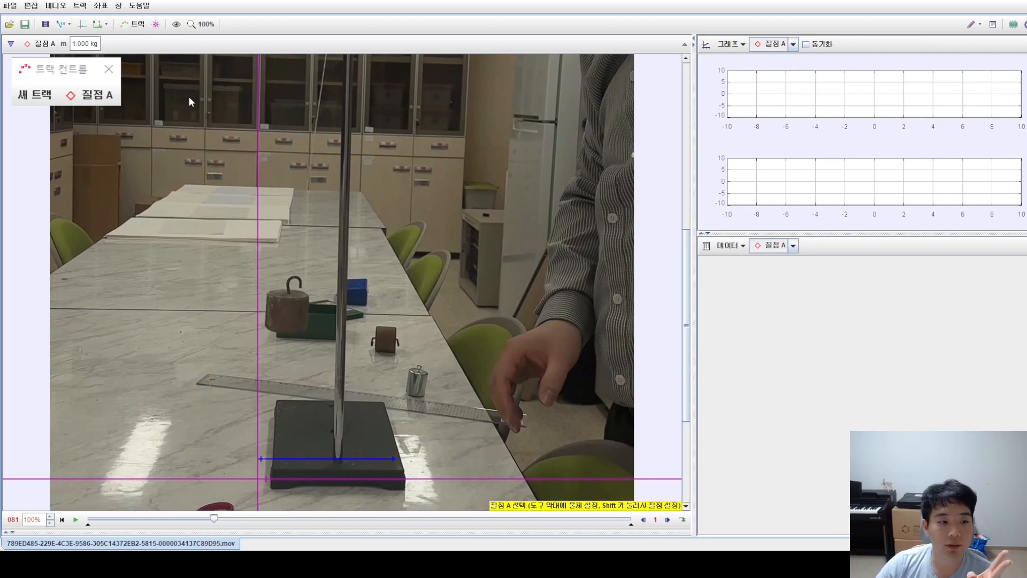
pyautogui.click(90, 95)
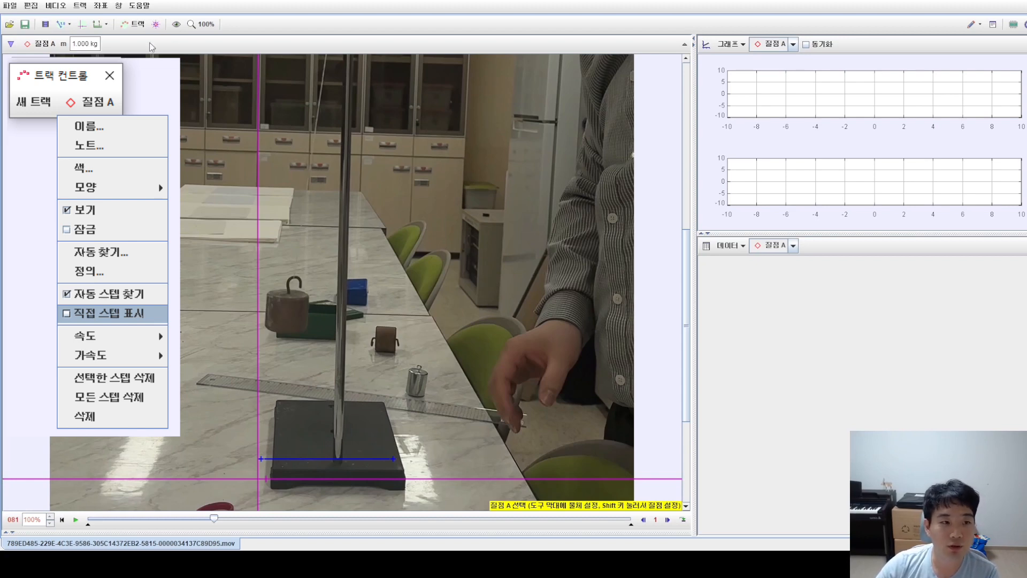
pyautogui.scroll(5, 297, 320)
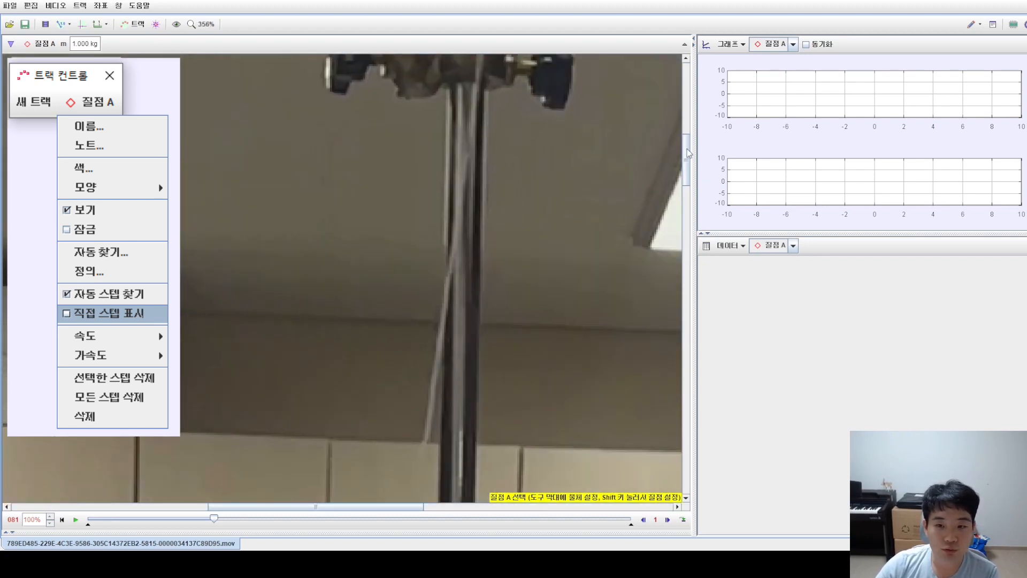
pyautogui.scroll(-10, 652, 268)
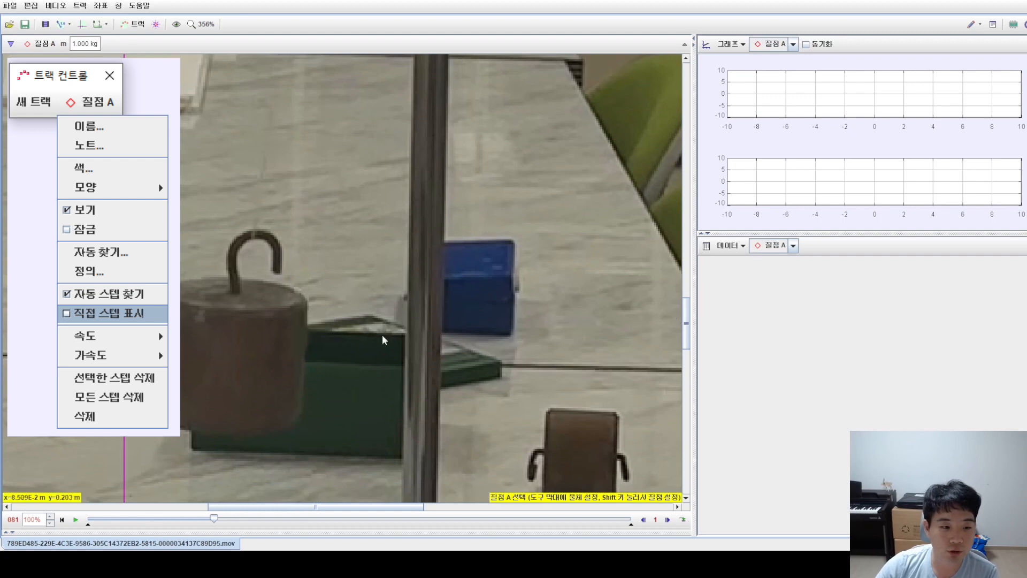
pyautogui.click(224, 377)
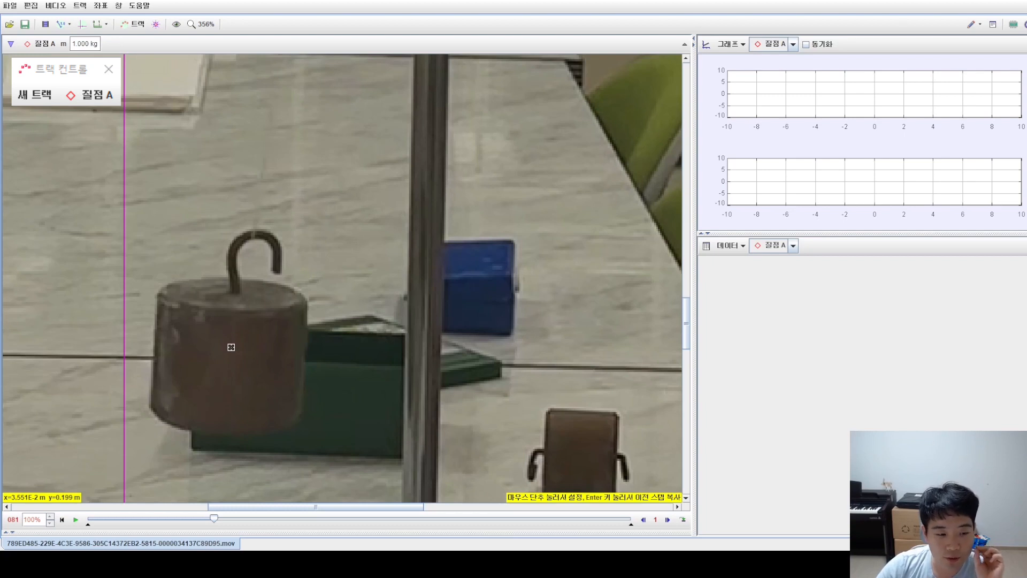
# Mark the tip of the weight's hook frame by frame from frame 81 through frame 92
pyautogui.click(276, 271)
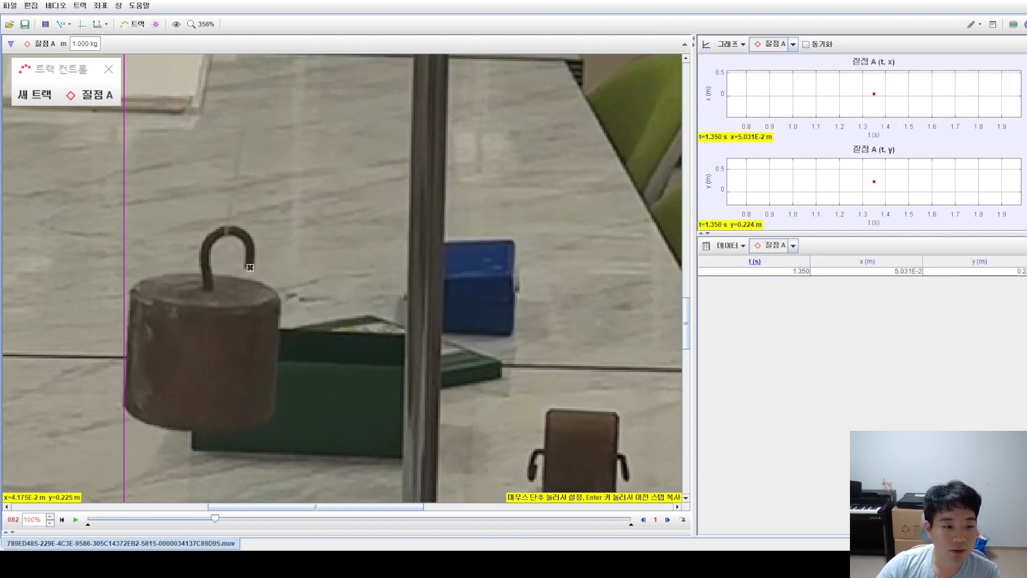
pyautogui.click(250, 267)
pyautogui.click(224, 266)
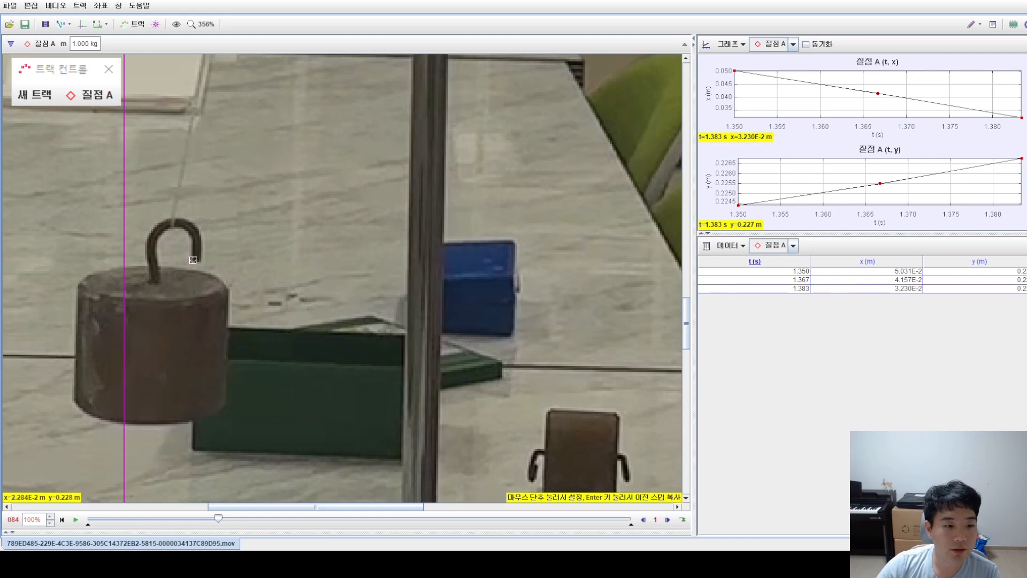
pyautogui.click(194, 260)
pyautogui.click(170, 257)
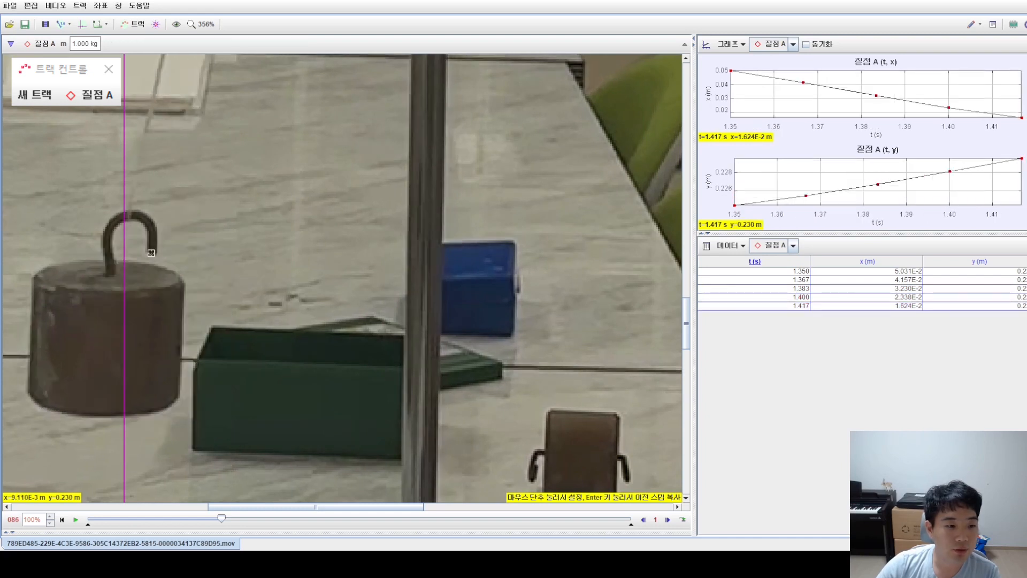
pyautogui.click(146, 253)
pyautogui.click(134, 252)
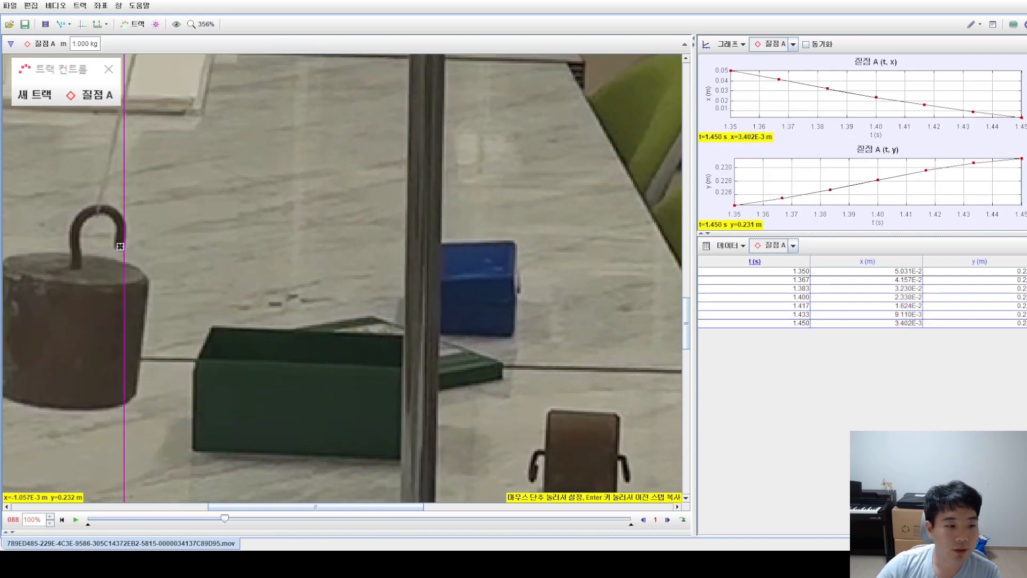
pyautogui.click(120, 251)
pyautogui.click(107, 247)
pyautogui.click(94, 244)
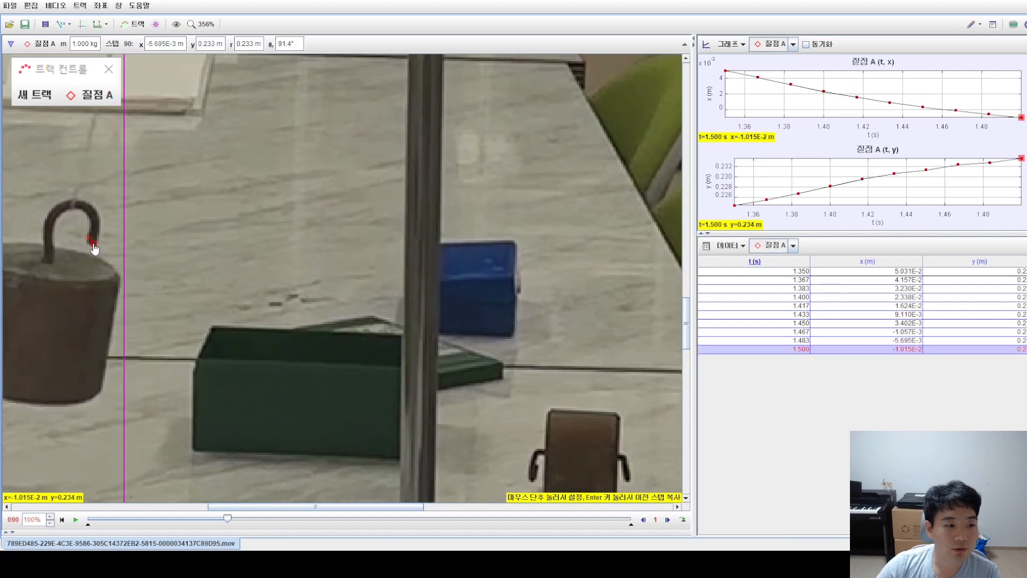
pyautogui.click(80, 240)
pyautogui.click(68, 237)
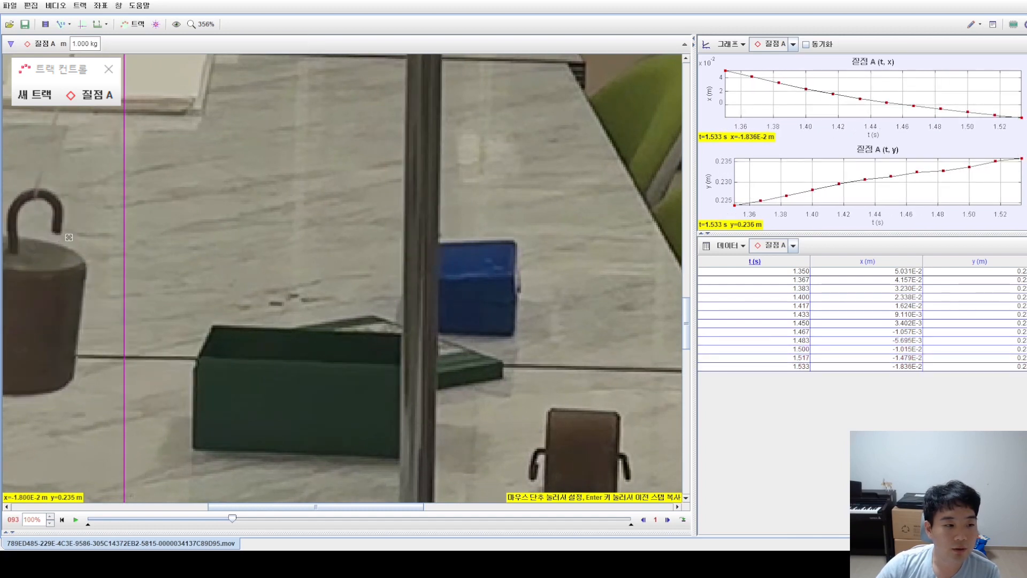
# Plot the speed (v) on the upper graph's vertical axis, and switch that axis to kinetic energy (K)
pyautogui.click(711, 96)
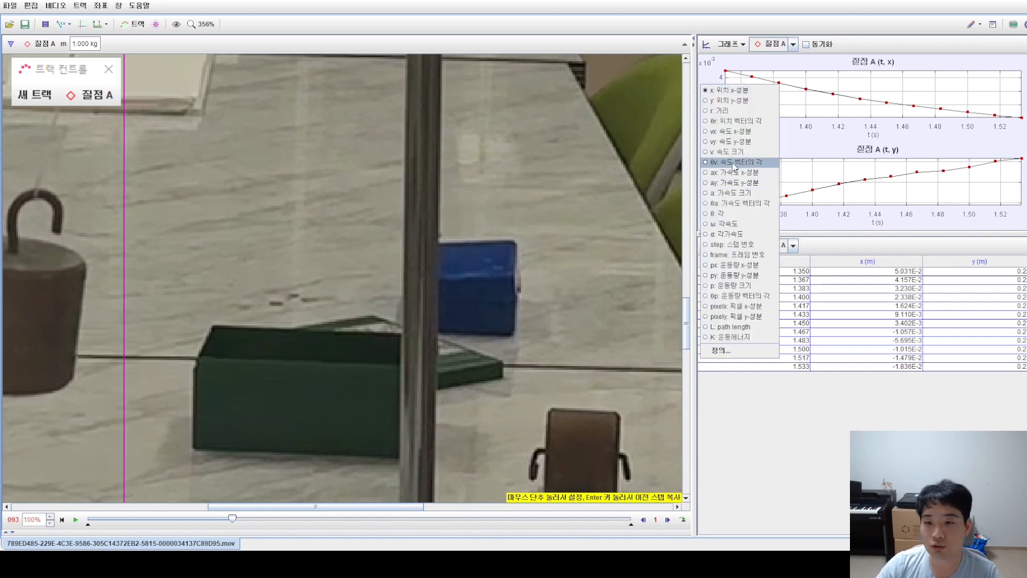
pyautogui.click(733, 164)
pyautogui.click(709, 93)
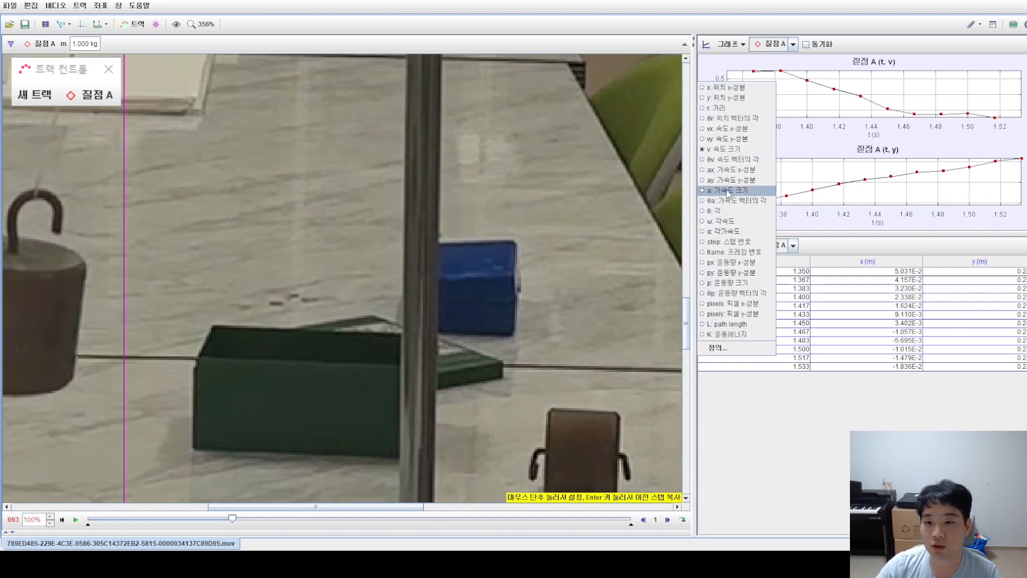
pyautogui.click(731, 226)
pyautogui.click(709, 102)
pyautogui.click(733, 348)
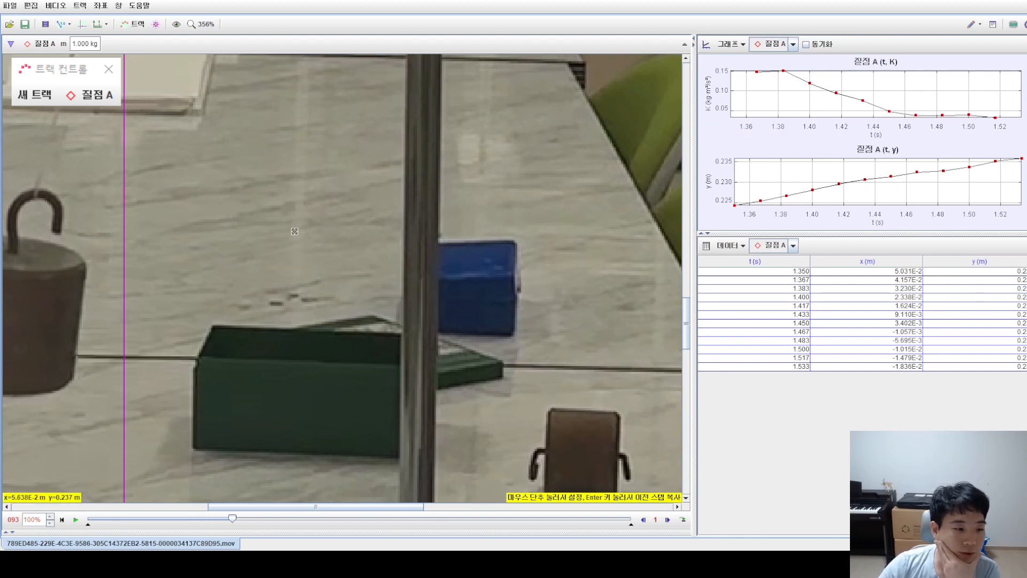
# Delete all of point mass A's steps and mark the top of the weight's hook again from frame 93 through frame 97
pyautogui.click(197, 247)
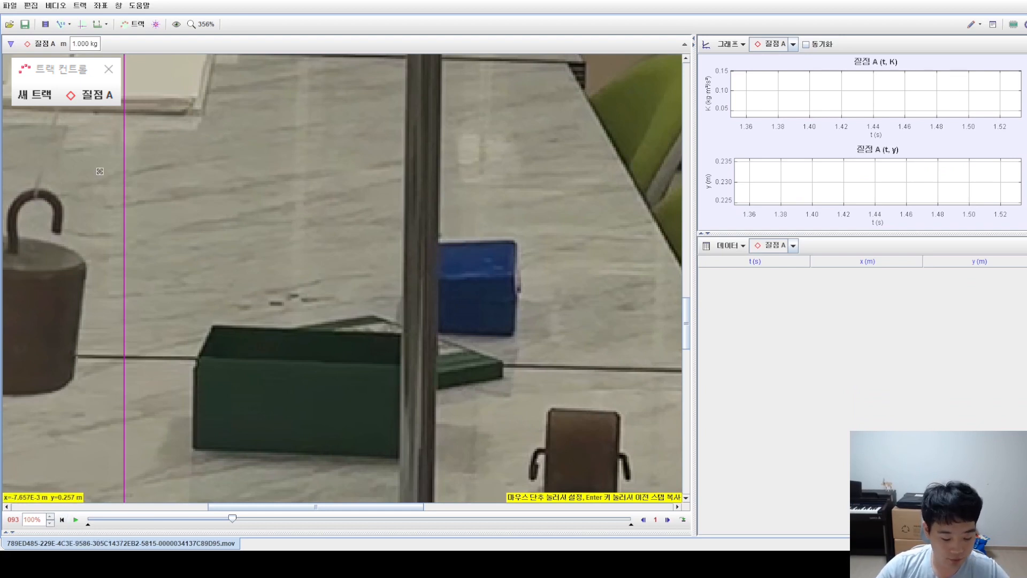
pyautogui.click(37, 190)
pyautogui.click(28, 187)
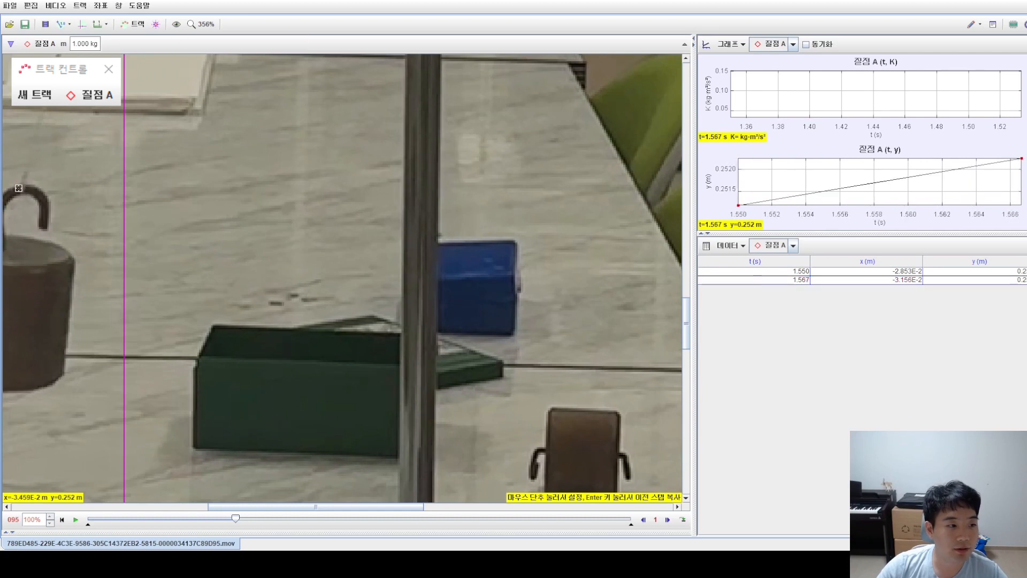
pyautogui.click(22, 185)
pyautogui.click(26, 188)
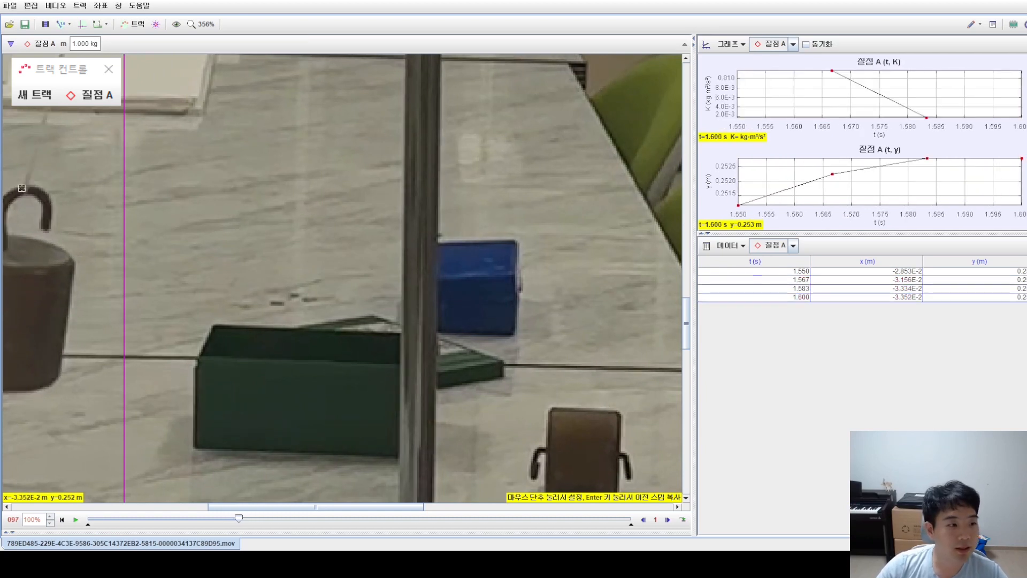
pyautogui.click(26, 189)
# Mark frame 98 away from the weight, and replace that stray step with one at the base of the hook
pyautogui.click(282, 121)
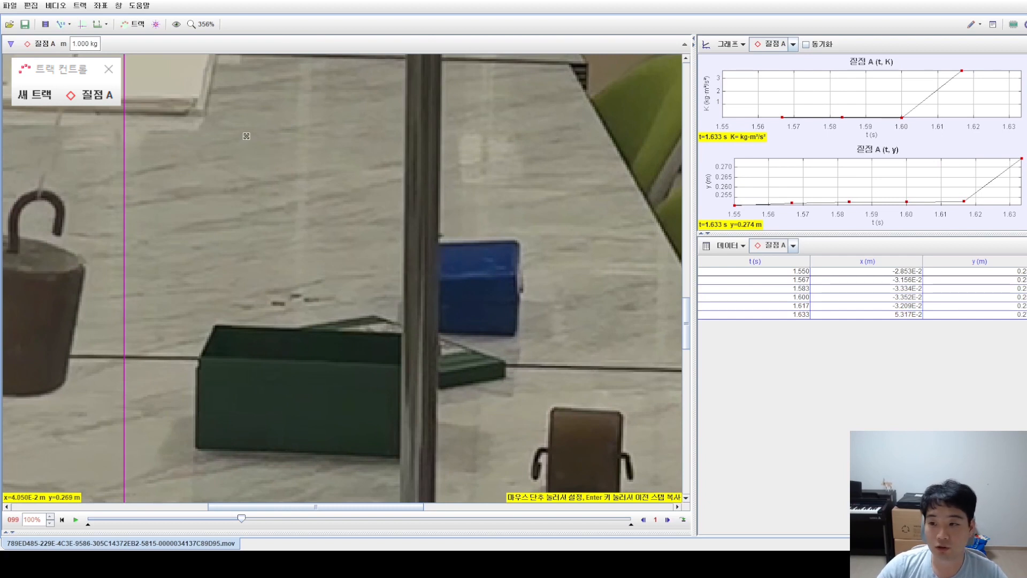
pyautogui.click(1022, 160)
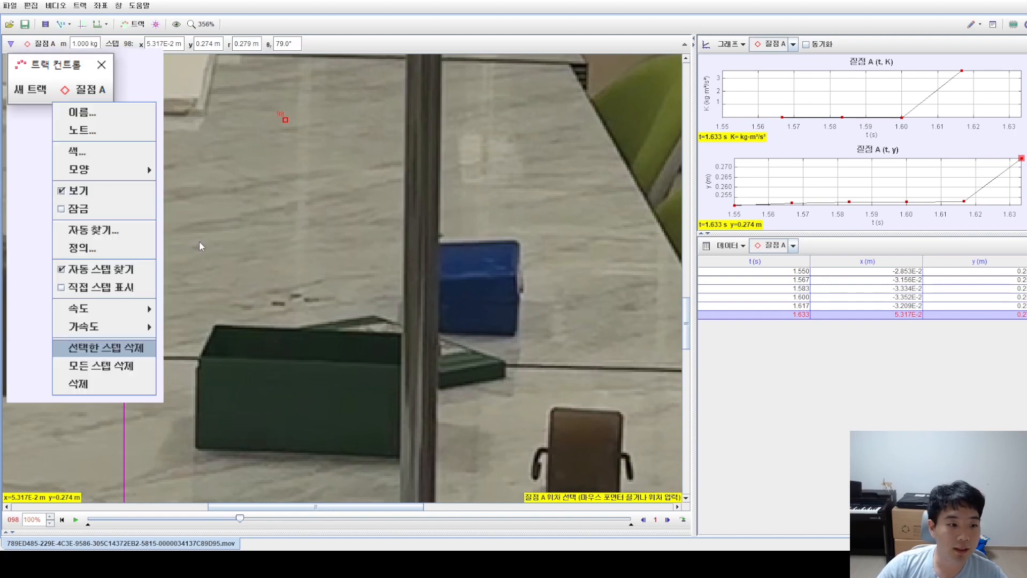
pyautogui.press('Delete')
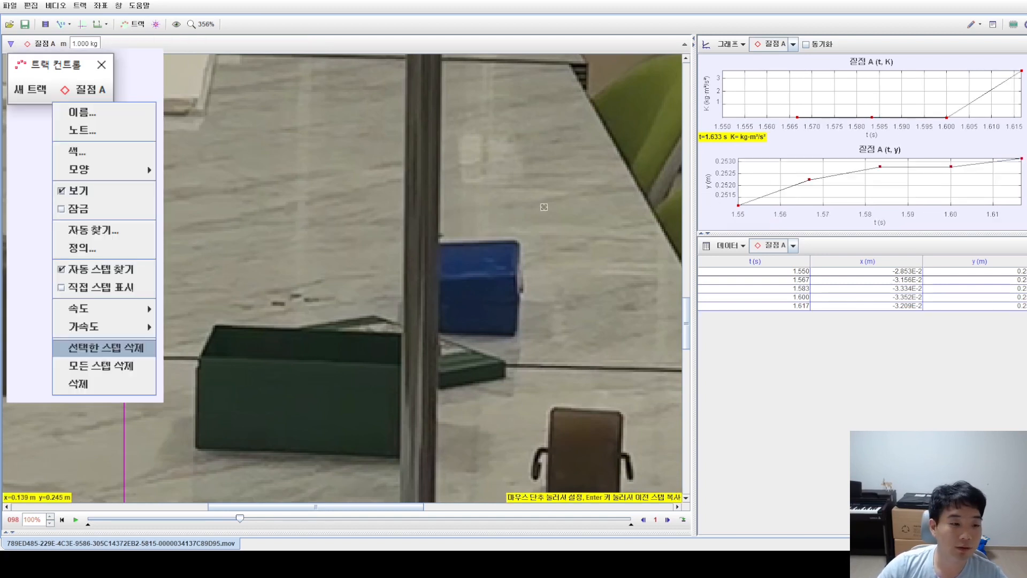
pyautogui.click(56, 232)
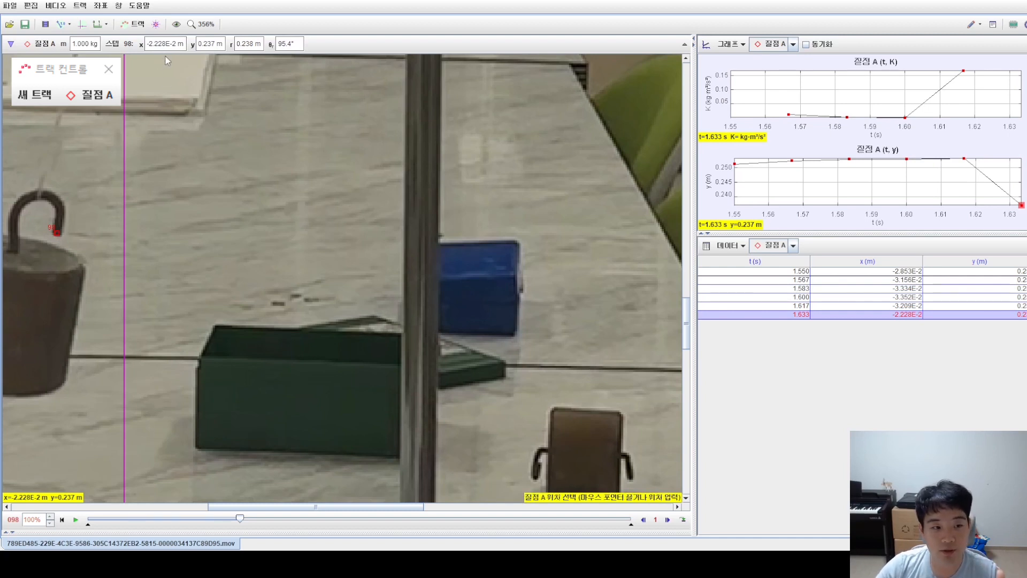
# Delete all of point mass A's steps and turn off its manual step marking
pyautogui.hotkey('ctrl', 'z')
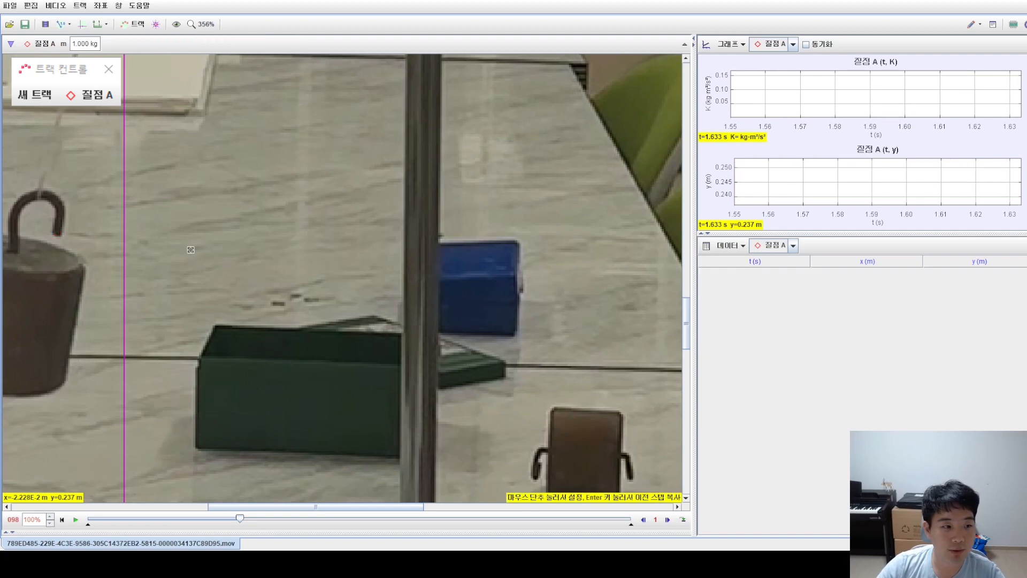
pyautogui.scroll(-2, 131, 271)
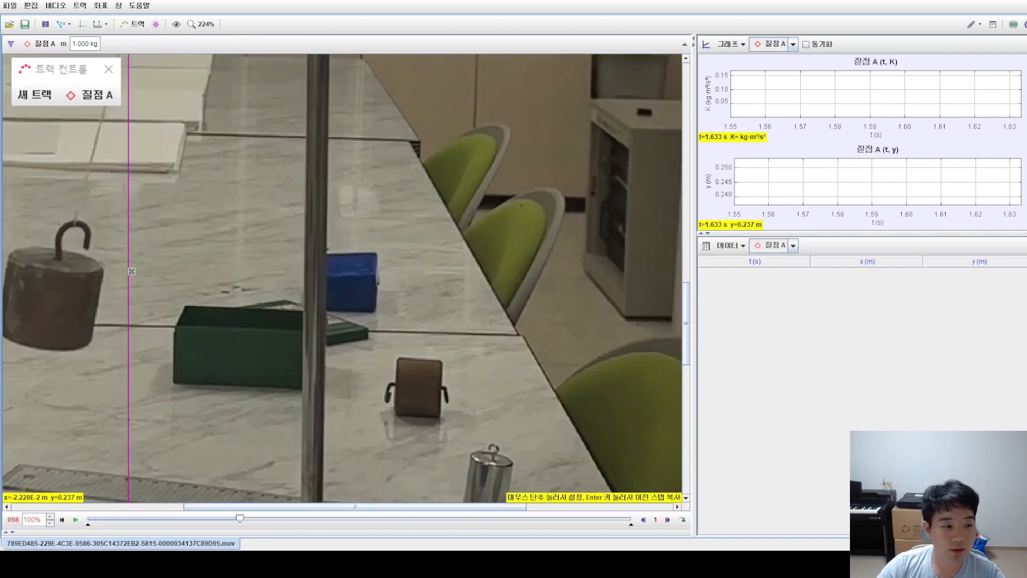
pyautogui.scroll(-1, 132, 271)
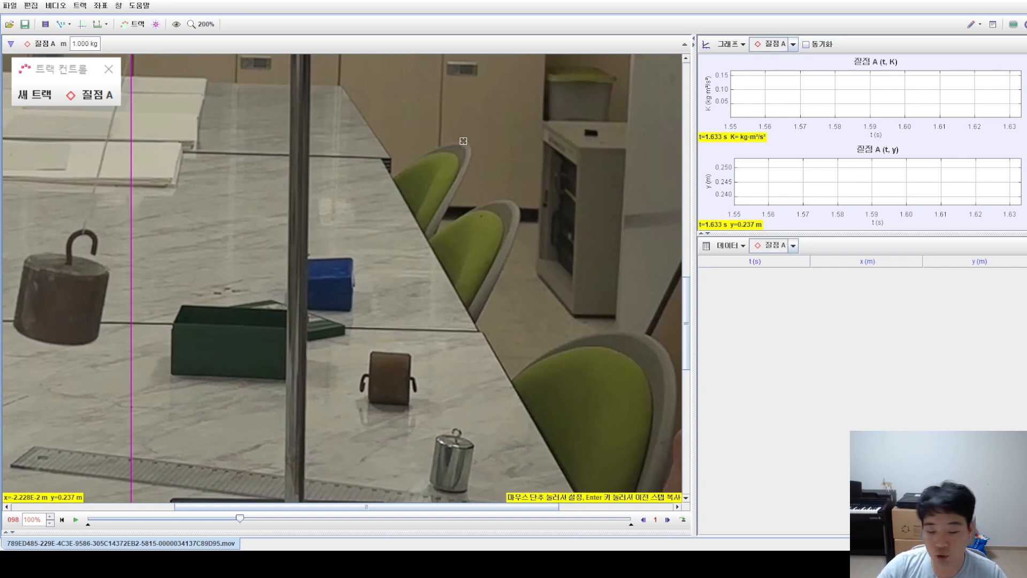
pyautogui.click(465, 123)
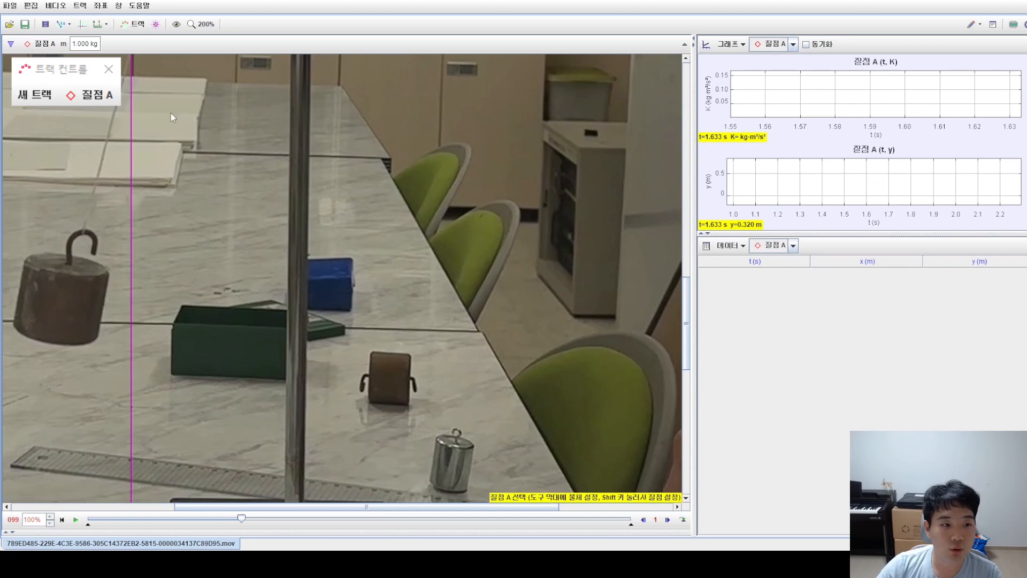
pyautogui.click(90, 94)
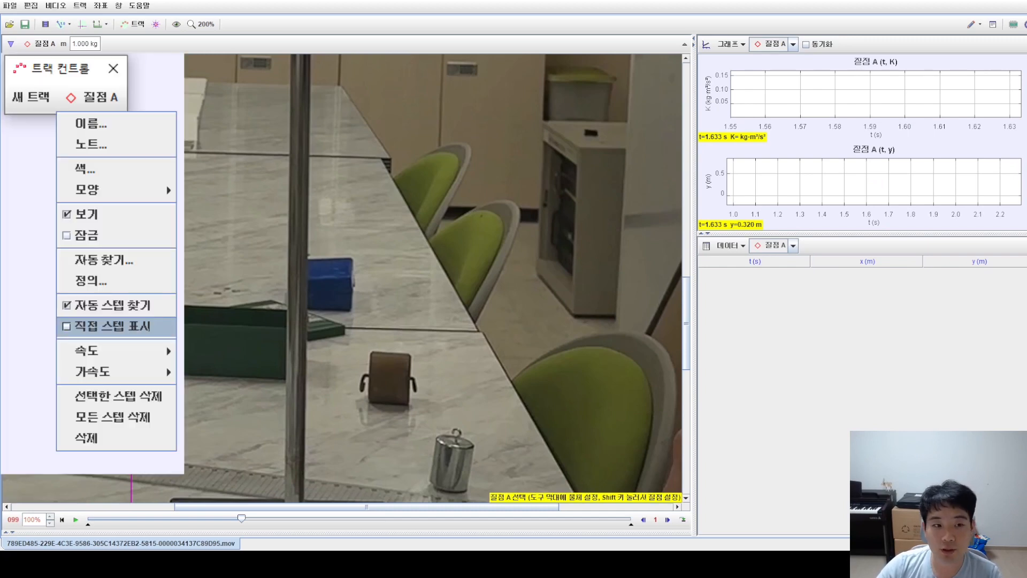
# Start the autotracker for point mass A with a key frame at the centre of the weight's body on frame 99
pyautogui.moveTo(353, 291); pyautogui.dragTo(348, 258)
pyautogui.scroll(3, 348, 258)
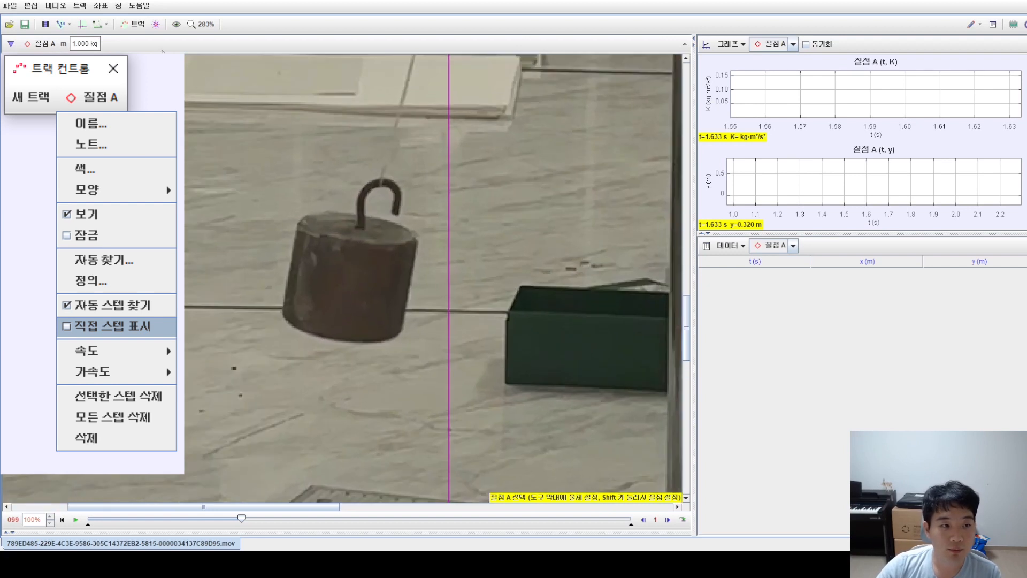
pyautogui.press('shift')
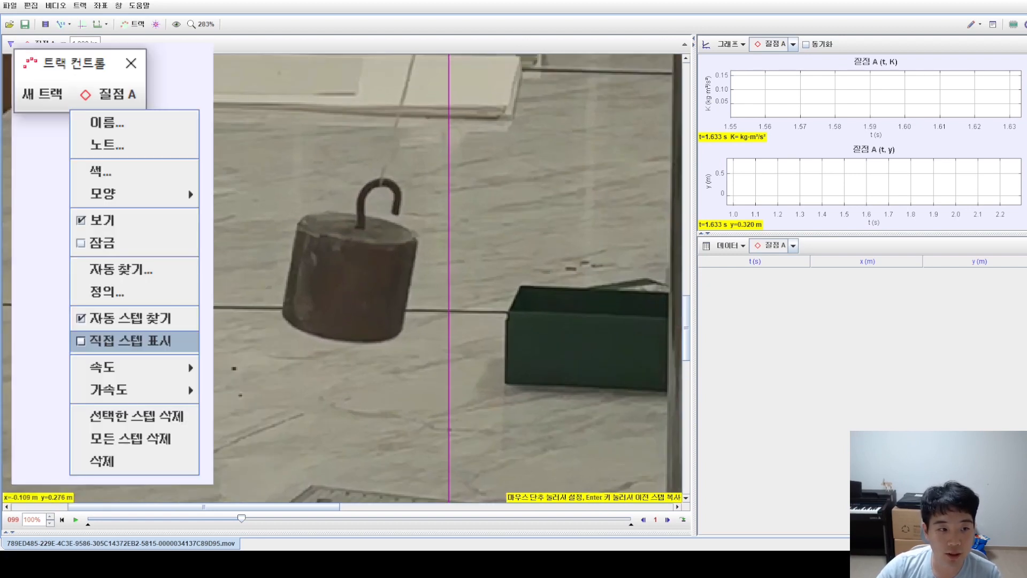
pyautogui.press('shift')
pyautogui.press('shift')
pyautogui.press('shift')
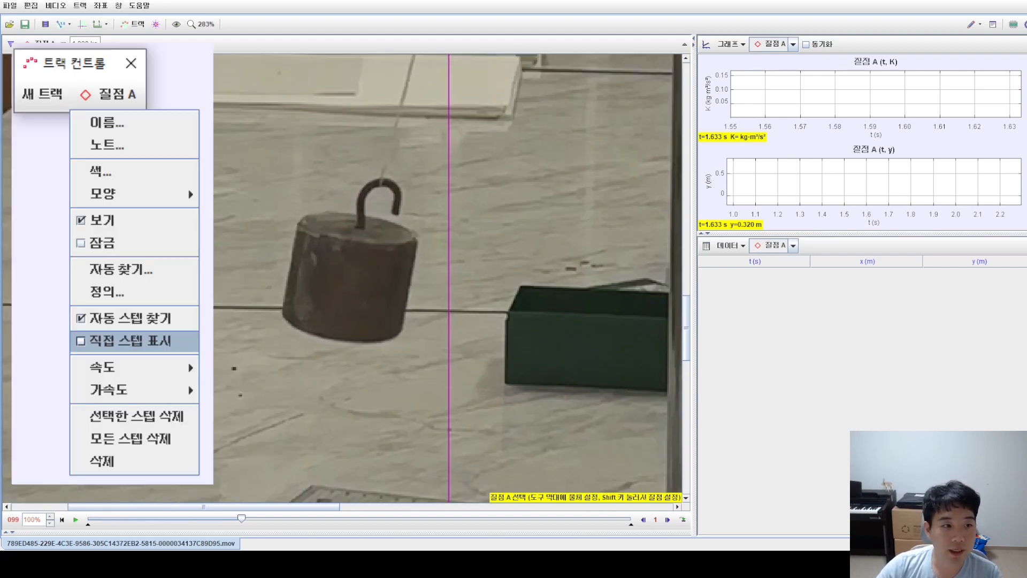
pyautogui.press('shift')
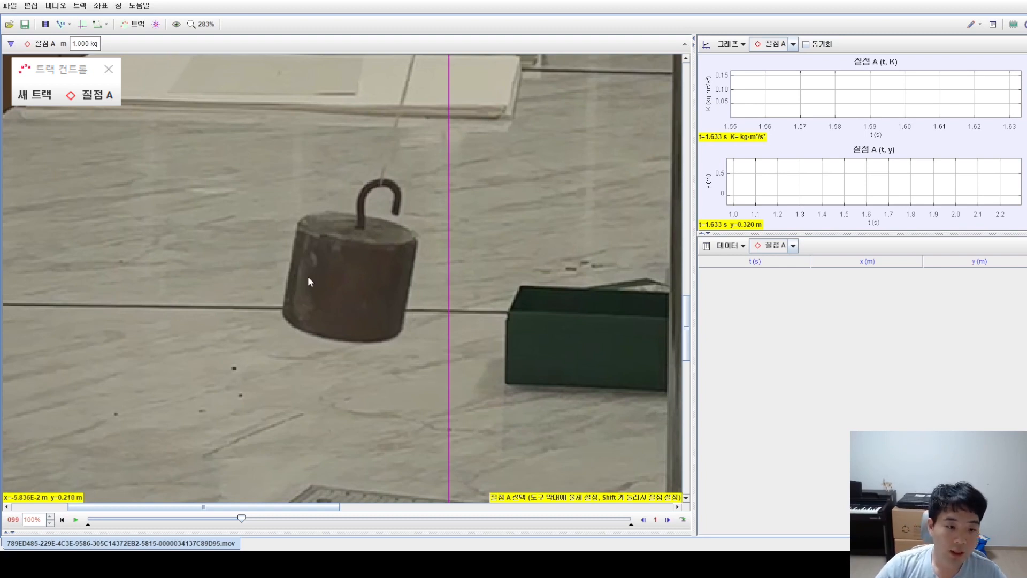
pyautogui.scroll(-2, 333, 282)
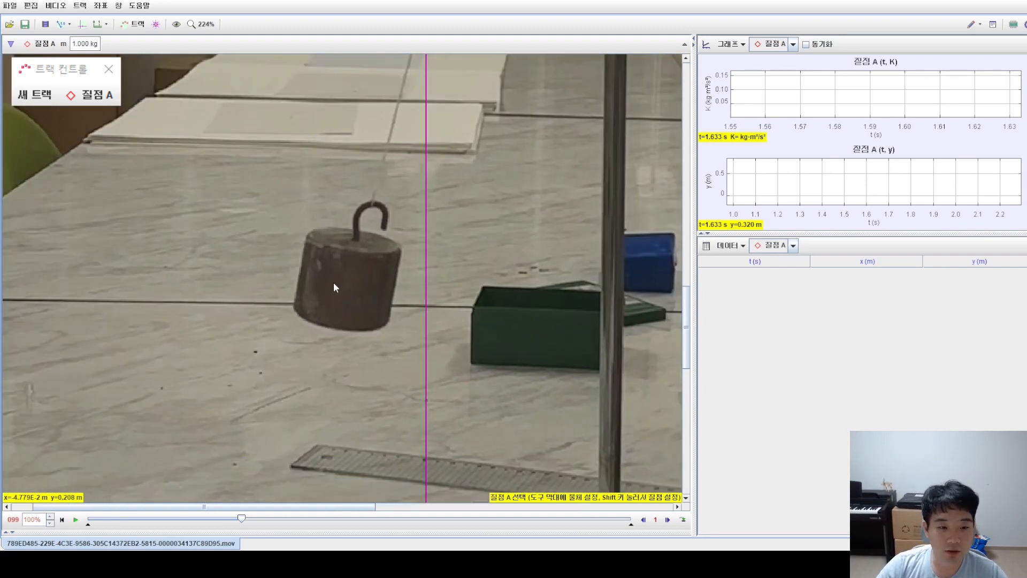
pyautogui.press('shift')
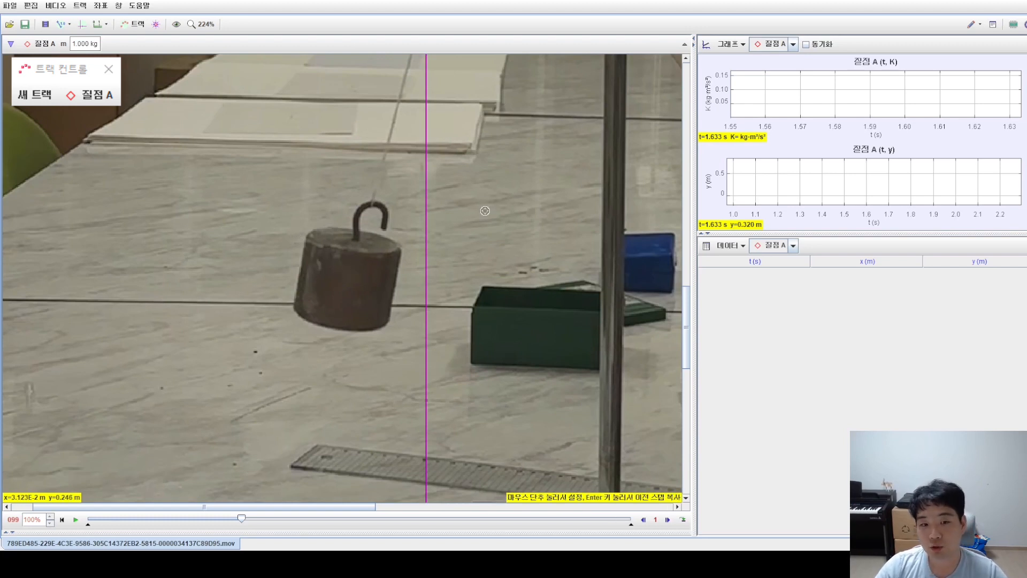
pyautogui.keyDown('shift'); pyautogui.click(345, 281); pyautogui.keyUp('shift')
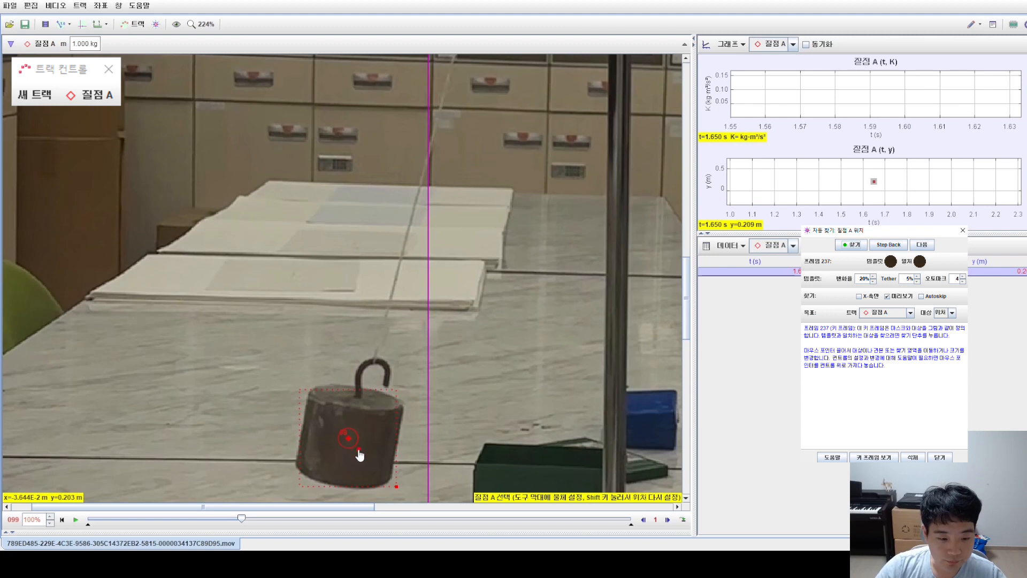
# Enlarge the autotracker's template circle to cover the weight's body, and widen the search area to include the hook and surroundings
pyautogui.moveTo(359, 449); pyautogui.dragTo(395, 488)
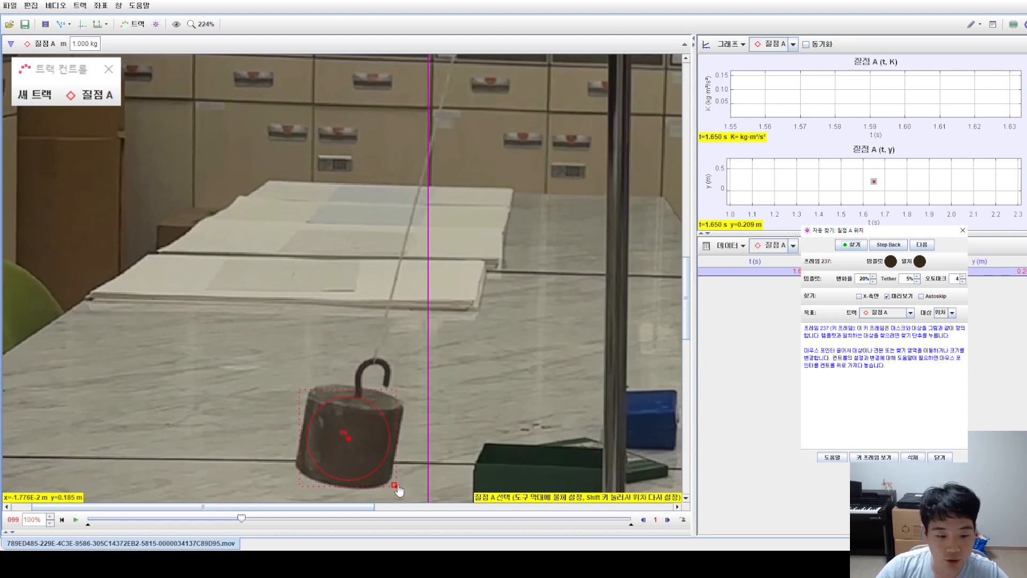
pyautogui.moveTo(398, 491); pyautogui.dragTo(447, 524)
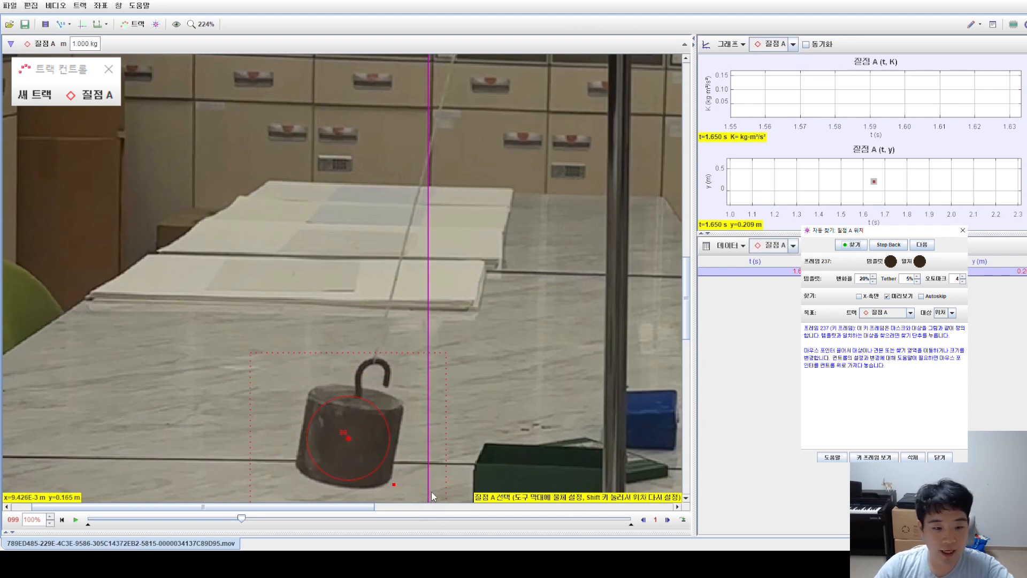
pyautogui.scroll(-1, 439, 467)
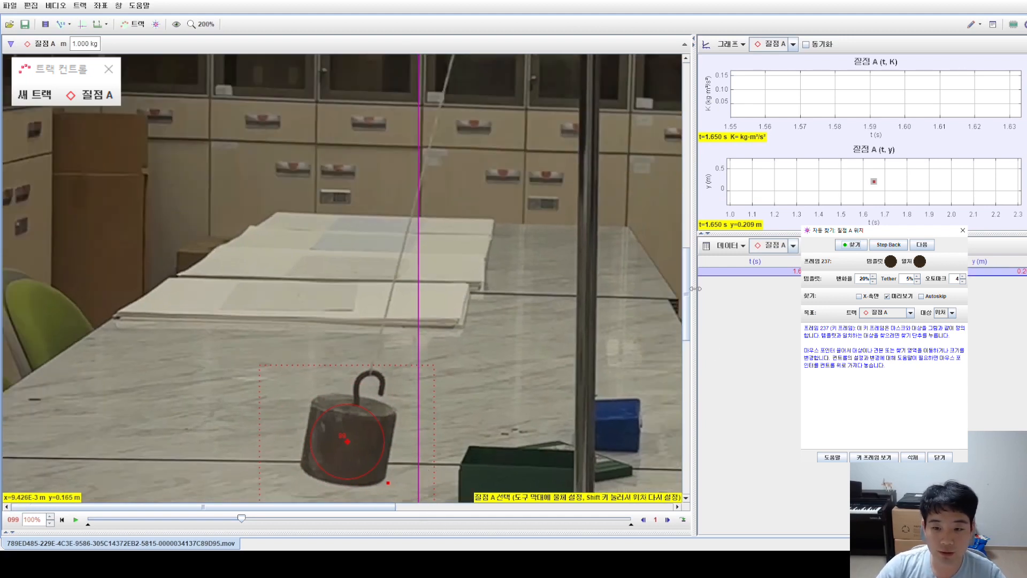
# Run the autotracker search from frame 99 with the whole pendulum in view
pyautogui.moveTo(685, 298); pyautogui.dragTo(686, 321)
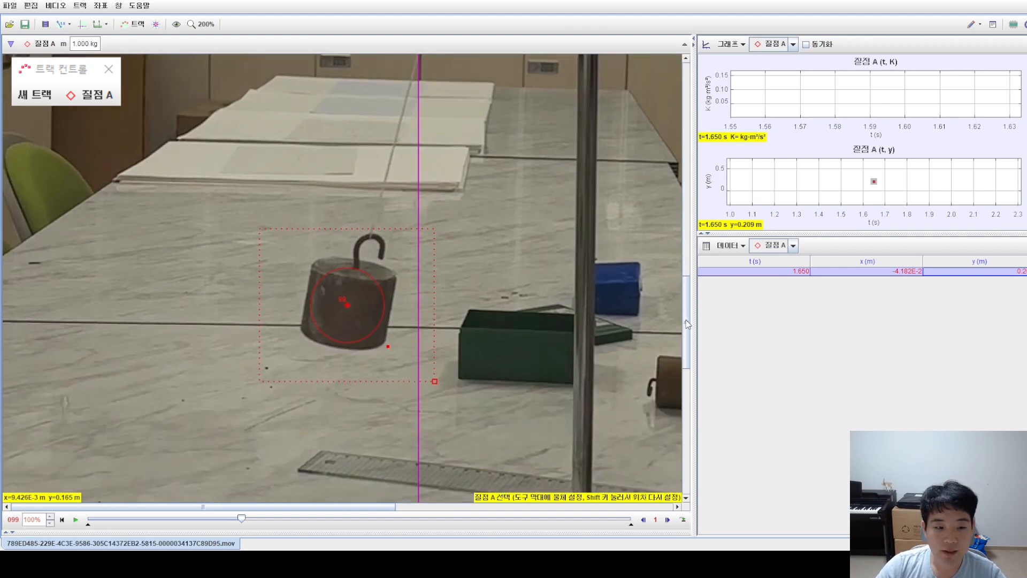
pyautogui.scroll(-8, 628, 298)
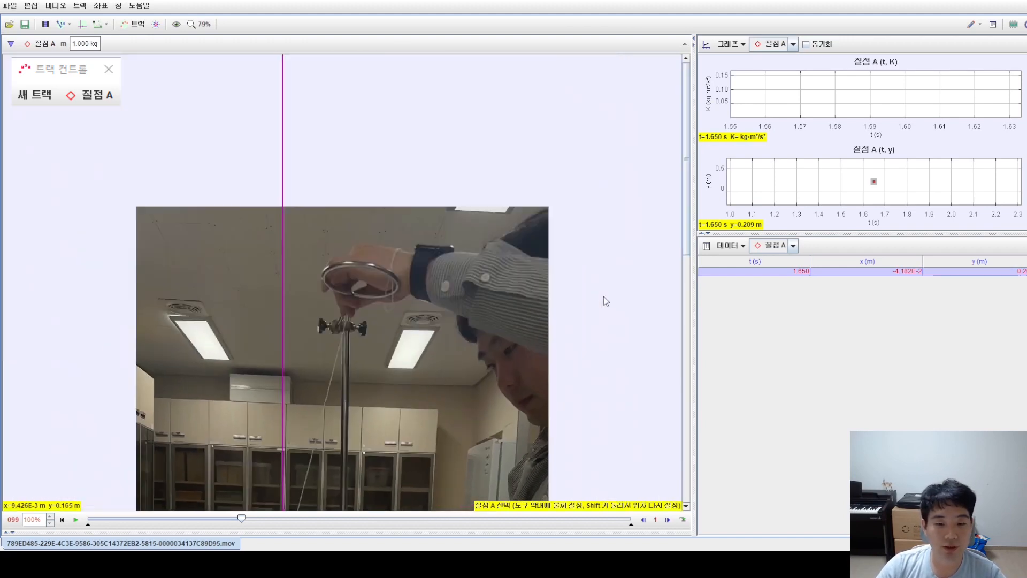
pyautogui.scroll(3, 601, 296)
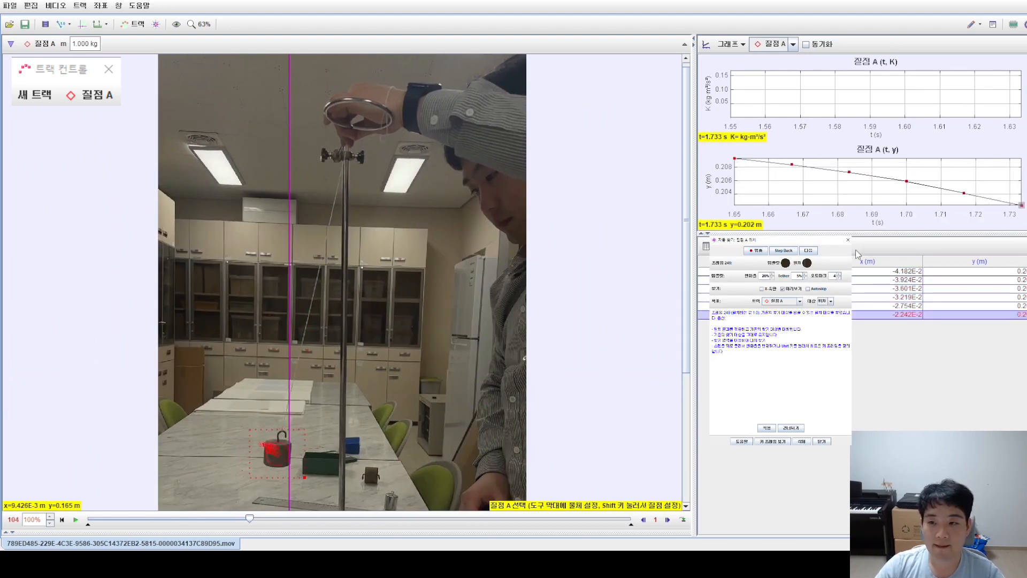
# Plot the horizontal position (x) on the upper graph's vertical axis, and examine the weight's tracked path at frame 204
pyautogui.click(723, 97)
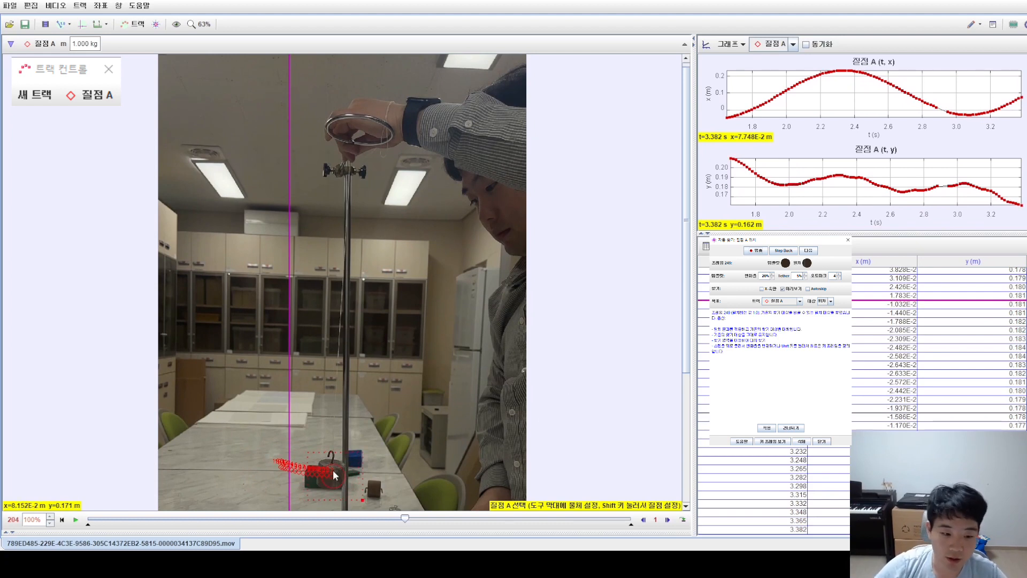
pyautogui.scroll(5, 333, 482)
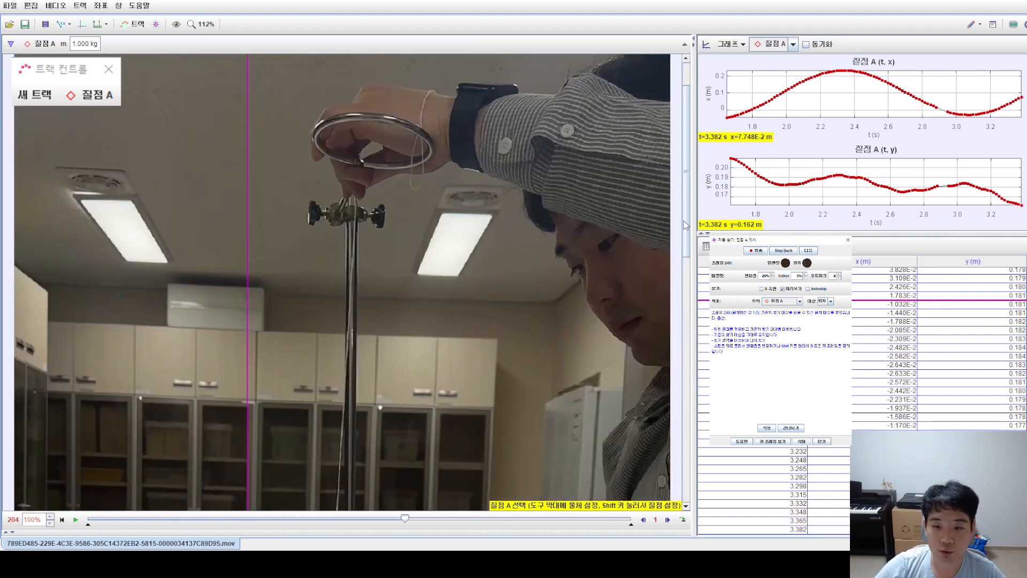
pyautogui.moveTo(686, 220); pyautogui.dragTo(663, 367)
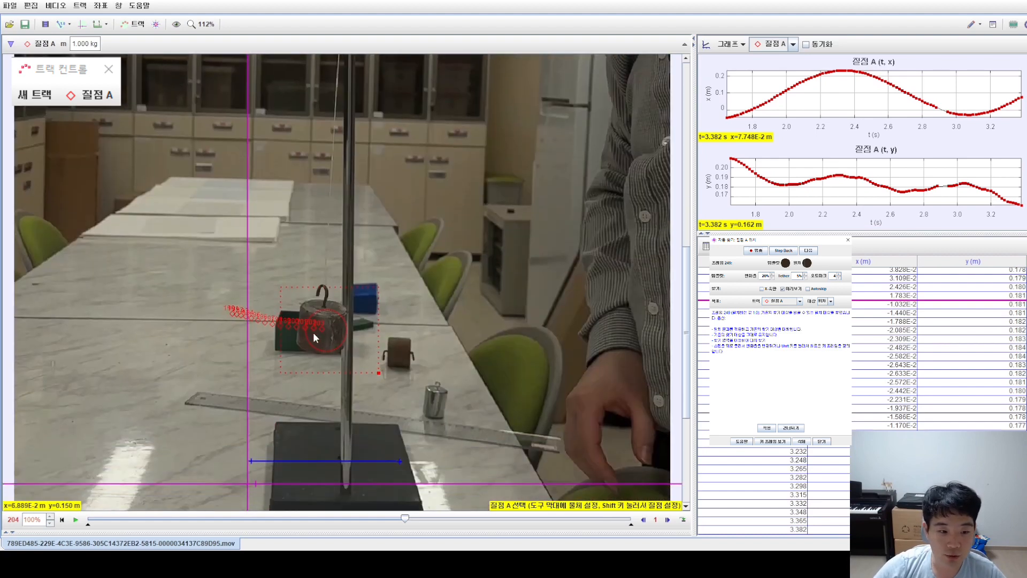
pyautogui.scroll(-3, 345, 337)
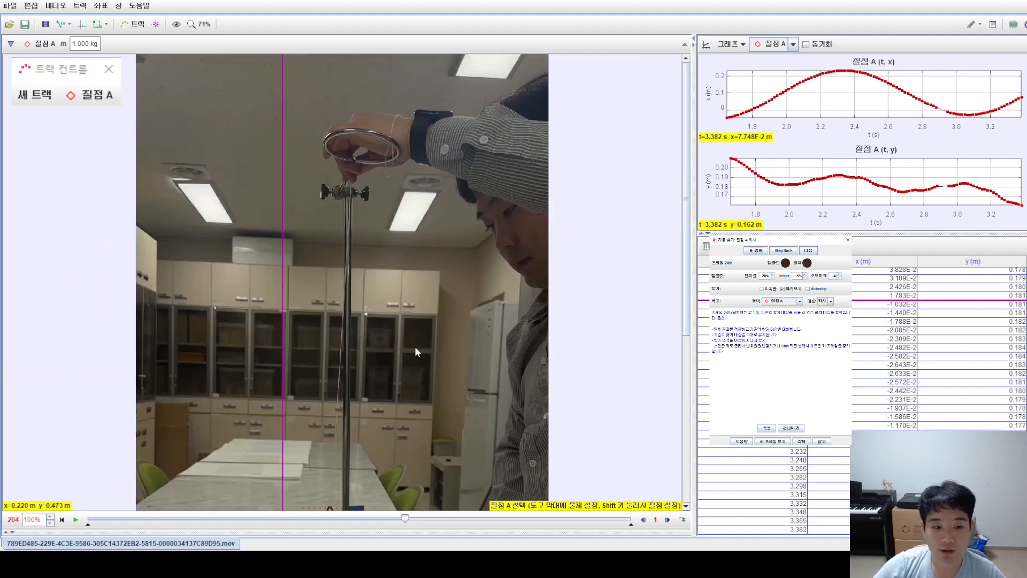
pyautogui.moveTo(687, 246); pyautogui.dragTo(686, 307)
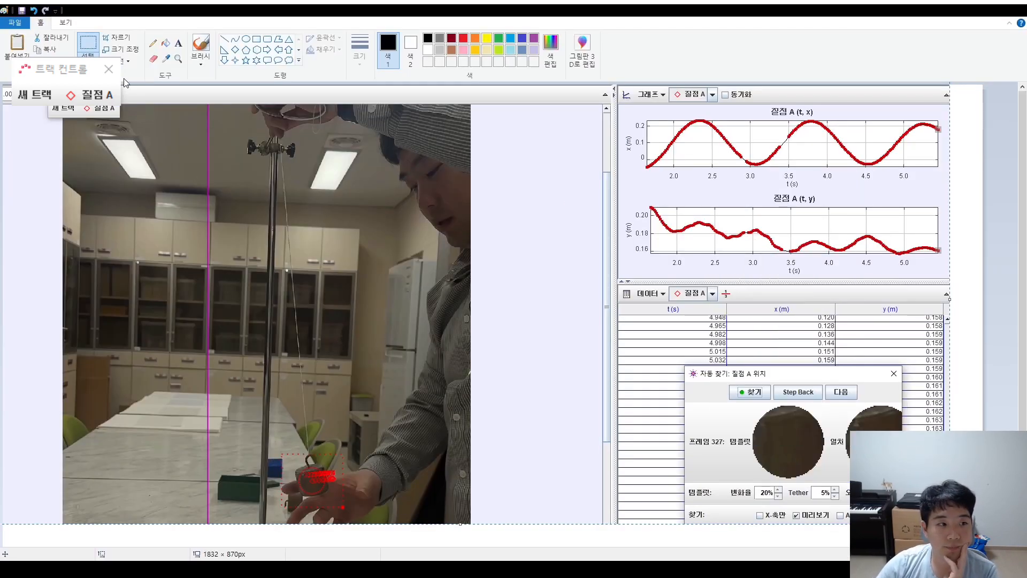
# In Paint, brush a red vertical line through the x graph's first peak and a red arc along the pendulum's swing path
pyautogui.click(201, 46)
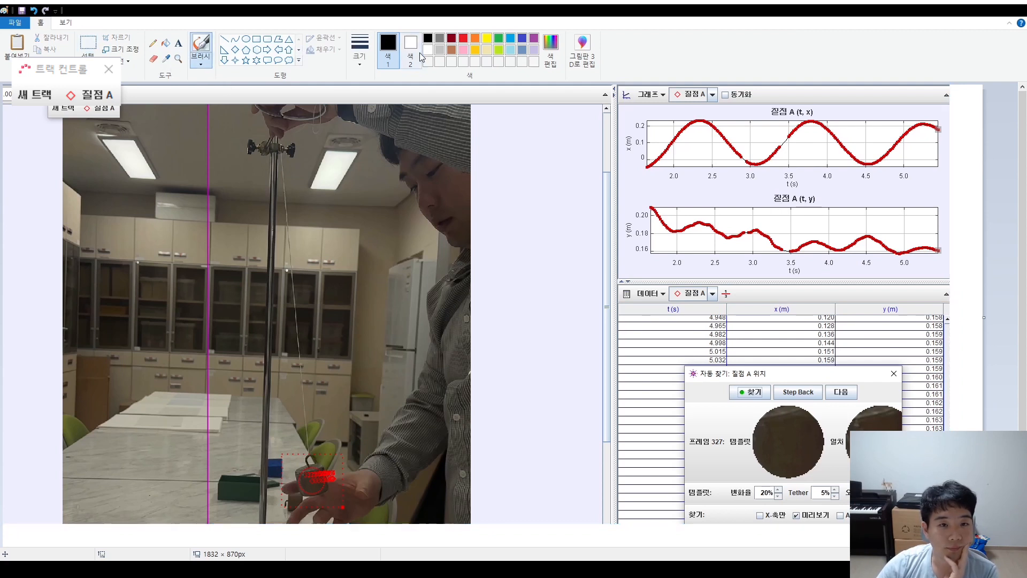
pyautogui.click(464, 39)
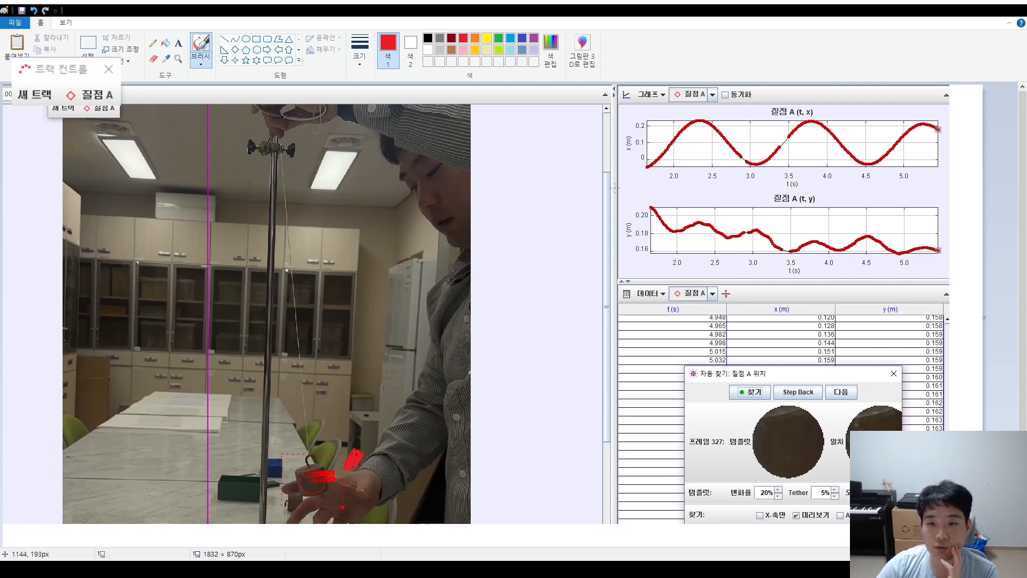
pyautogui.moveTo(699, 111); pyautogui.dragTo(696, 206)
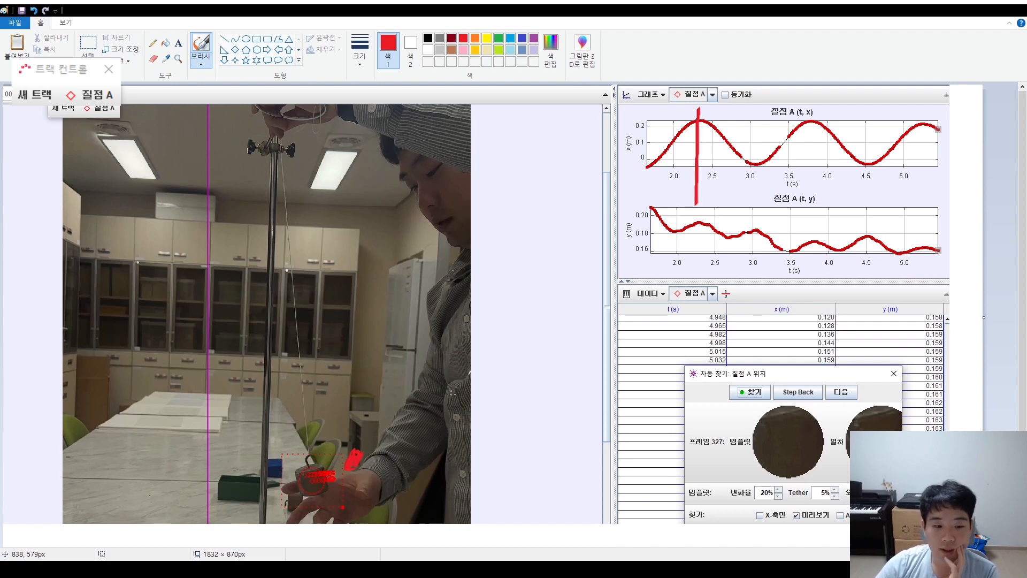
pyautogui.moveTo(291, 492)
pyautogui.mouseDown()
pyautogui.moveTo(227, 496)
pyautogui.moveTo(175, 467)
pyautogui.mouseUp()
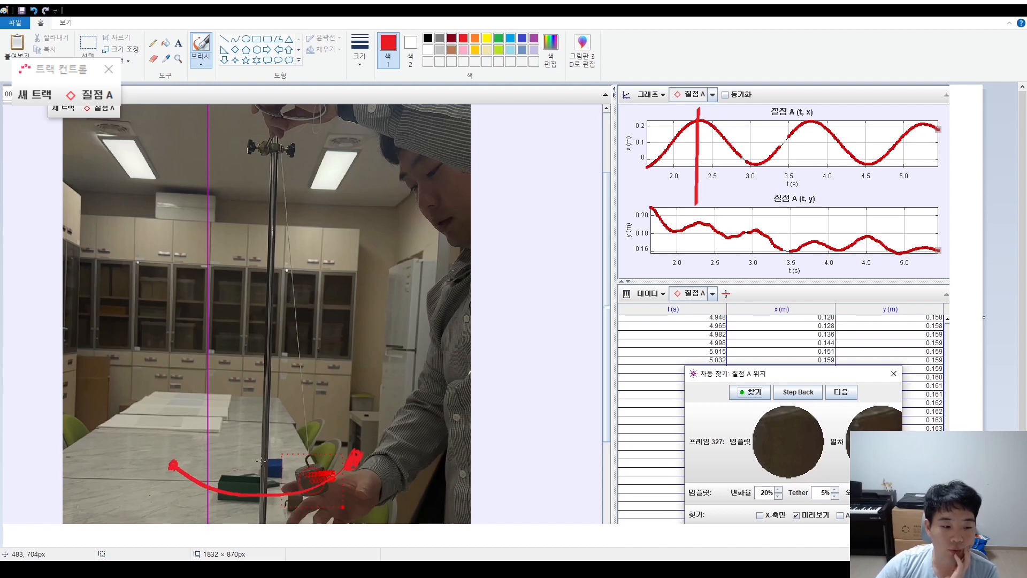
pyautogui.moveTo(175, 467); pyautogui.dragTo(176, 461)
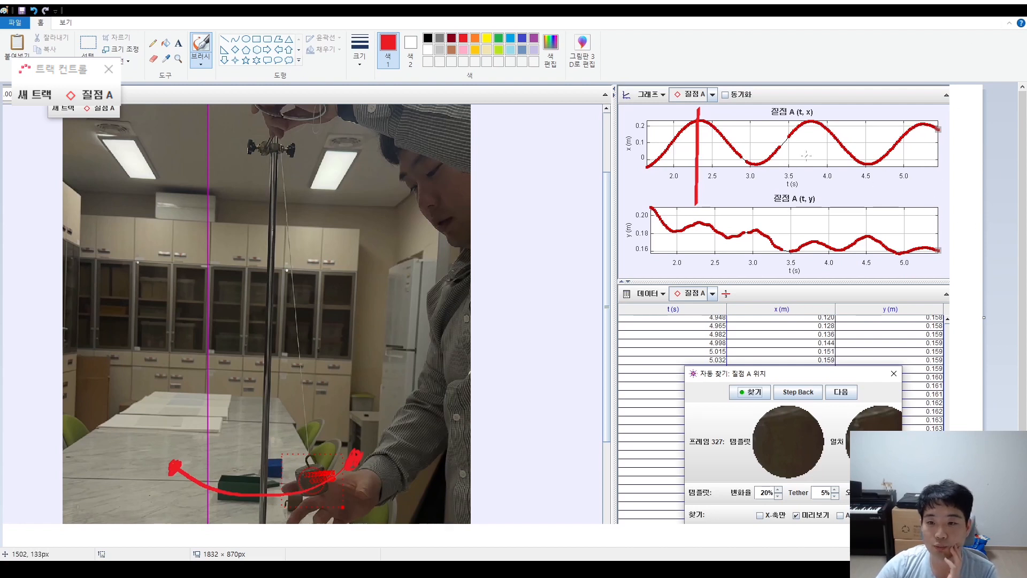
# Mark the x graph's first trough in red, and label the first peak A and both the trough and the swing arc's far end B
pyautogui.moveTo(757, 167); pyautogui.dragTo(757, 156)
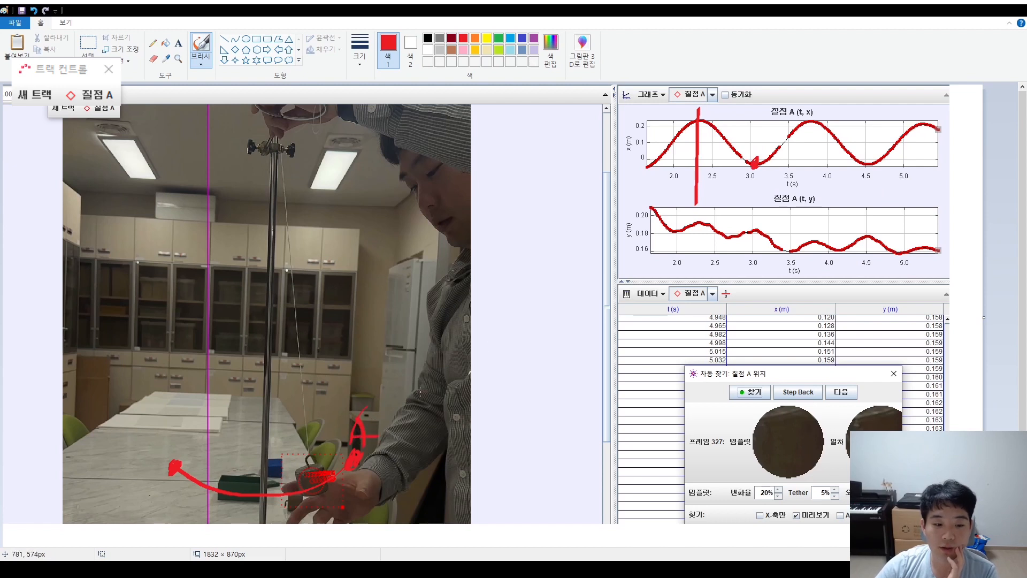
pyautogui.moveTo(675, 111)
pyautogui.mouseDown()
pyautogui.moveTo(668, 134)
pyautogui.moveTo(680, 134)
pyautogui.mouseUp()
pyautogui.moveTo(670, 128); pyautogui.dragTo(679, 126)
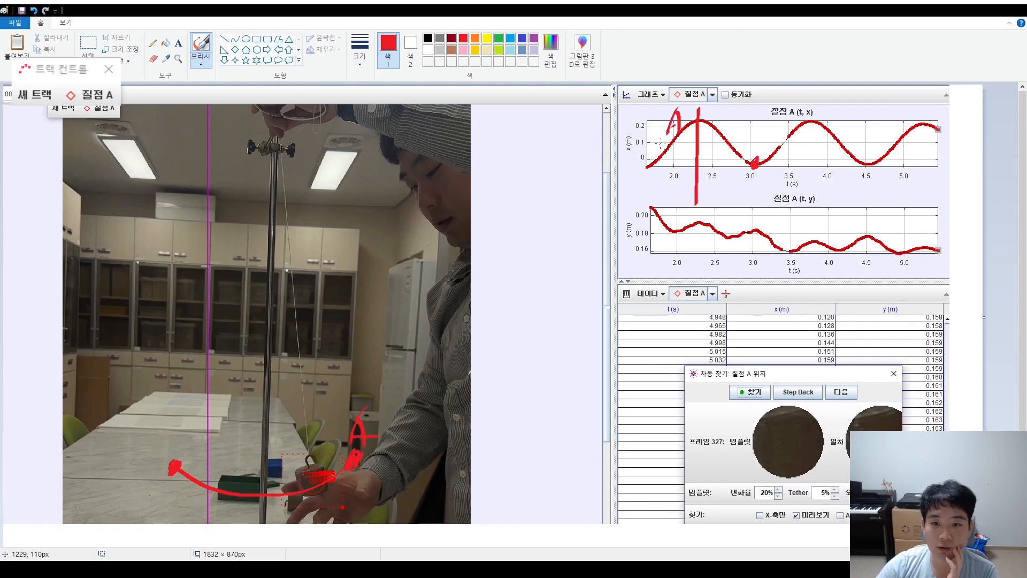
pyautogui.moveTo(159, 424); pyautogui.dragTo(157, 452)
pyautogui.moveTo(161, 421); pyautogui.dragTo(163, 452)
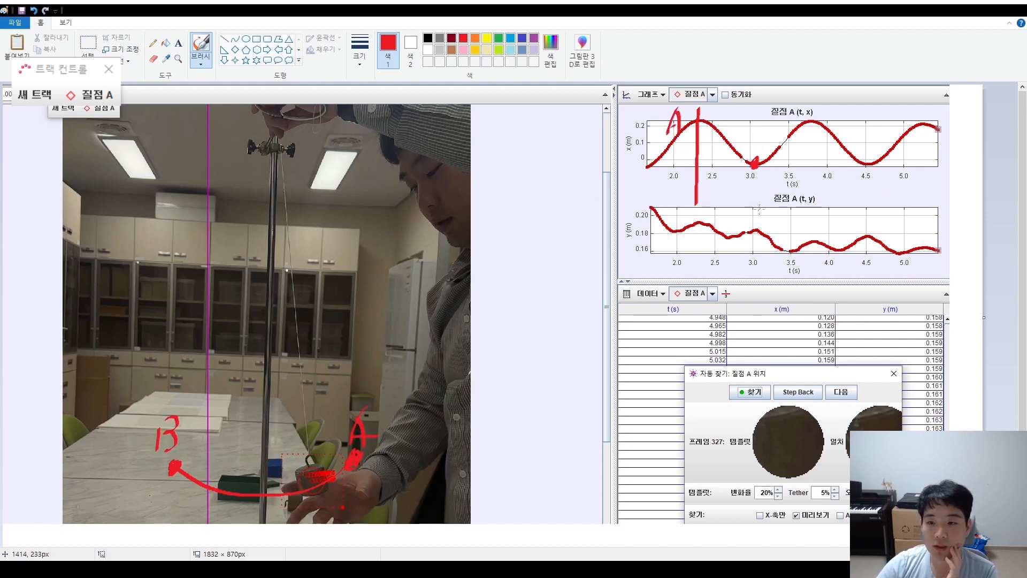
pyautogui.moveTo(746, 182)
pyautogui.mouseDown()
pyautogui.moveTo(742, 211)
pyautogui.moveTo(752, 201)
pyautogui.moveTo(738, 217)
pyautogui.mouseUp()
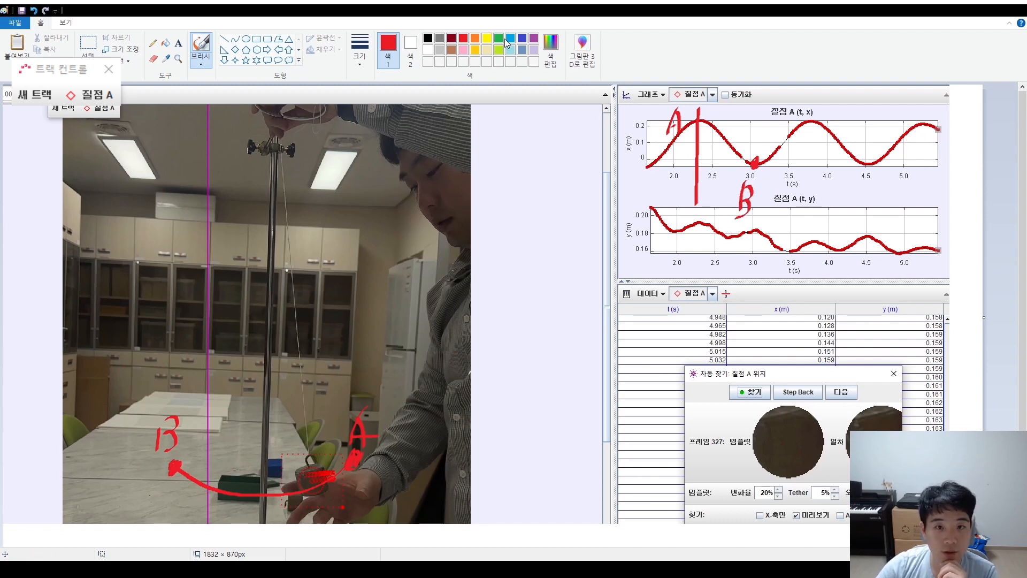
# Brush a purple arc along the full swing path between A and B, and a dashed purple line through the x graph's second peak
pyautogui.moveTo(181, 464); pyautogui.dragTo(237, 487)
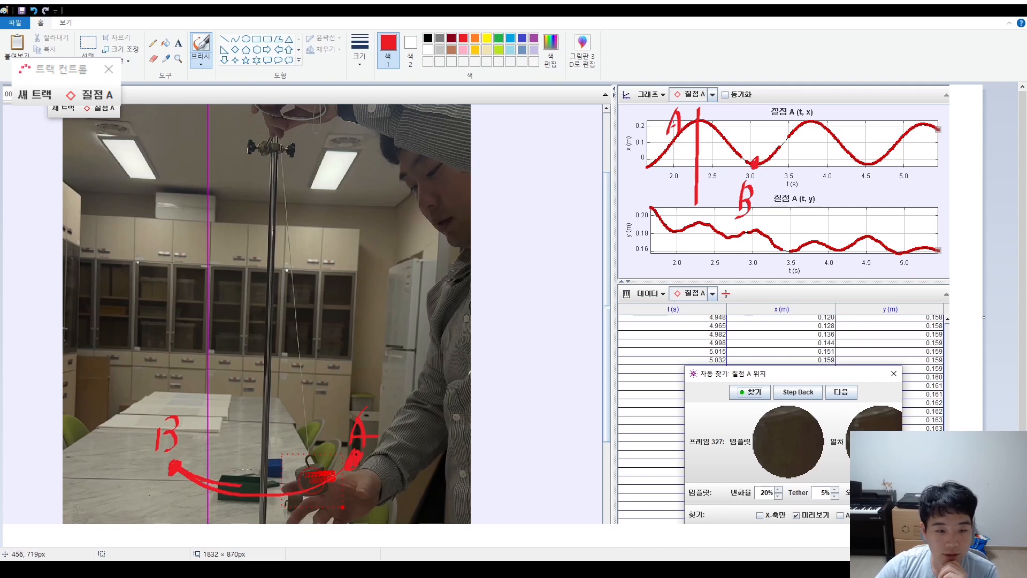
pyautogui.click(534, 38)
pyautogui.moveTo(165, 467)
pyautogui.mouseDown()
pyautogui.moveTo(252, 493)
pyautogui.moveTo(344, 469)
pyautogui.mouseUp()
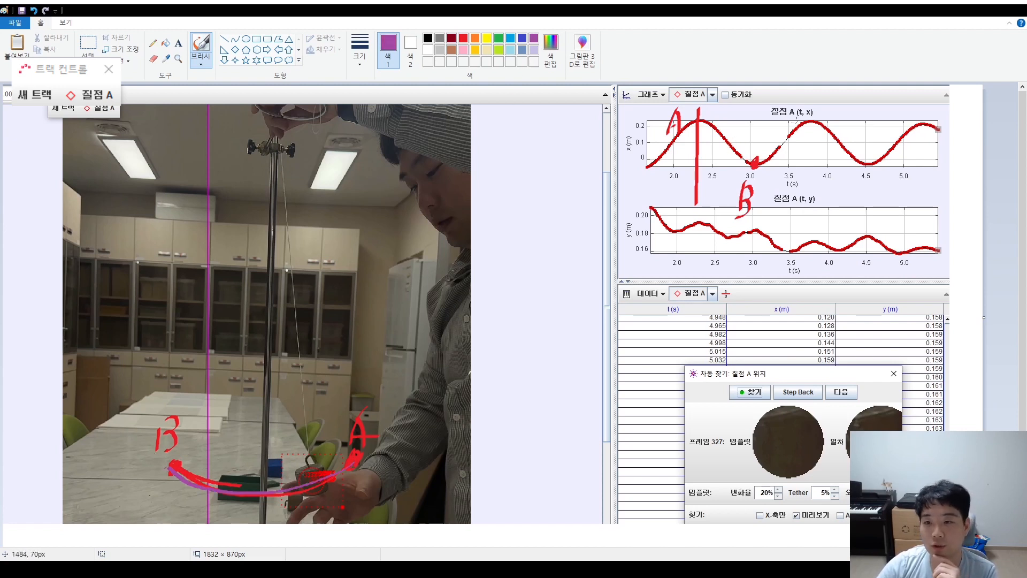
pyautogui.moveTo(809, 109); pyautogui.dragTo(809, 116)
pyautogui.moveTo(808, 159); pyautogui.dragTo(809, 207)
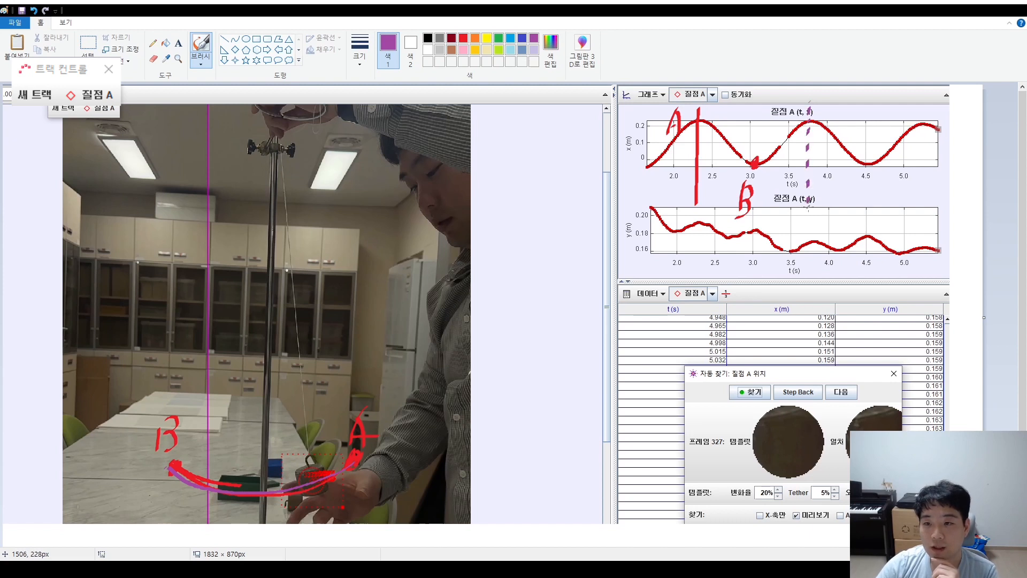
# Mark the span between the x graph's first two peaks as T, and write each peak's time beneath it, with 3.7 at the second
pyautogui.moveTo(718, 100)
pyautogui.mouseDown()
pyautogui.moveTo(699, 114)
pyautogui.moveTo(711, 129)
pyautogui.moveTo(810, 119)
pyautogui.moveTo(760, 151)
pyautogui.mouseUp()
pyautogui.moveTo(704, 130)
pyautogui.mouseDown()
pyautogui.moveTo(692, 124)
pyautogui.moveTo(704, 126)
pyautogui.mouseUp()
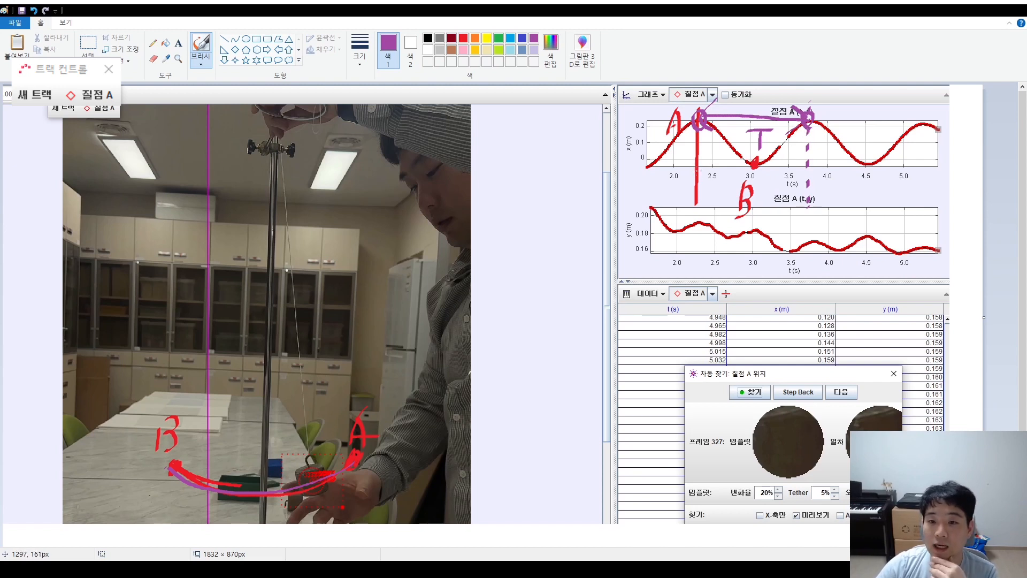
pyautogui.moveTo(686, 168)
pyautogui.mouseDown()
pyautogui.moveTo(687, 185)
pyautogui.moveTo(699, 179)
pyautogui.moveTo(691, 170)
pyautogui.moveTo(695, 182)
pyautogui.moveTo(724, 179)
pyautogui.mouseUp()
pyautogui.hotkey('ctrl', 'z')
pyautogui.hotkey('ctrl', 'z')
pyautogui.hotkey('ctrl', 'z')
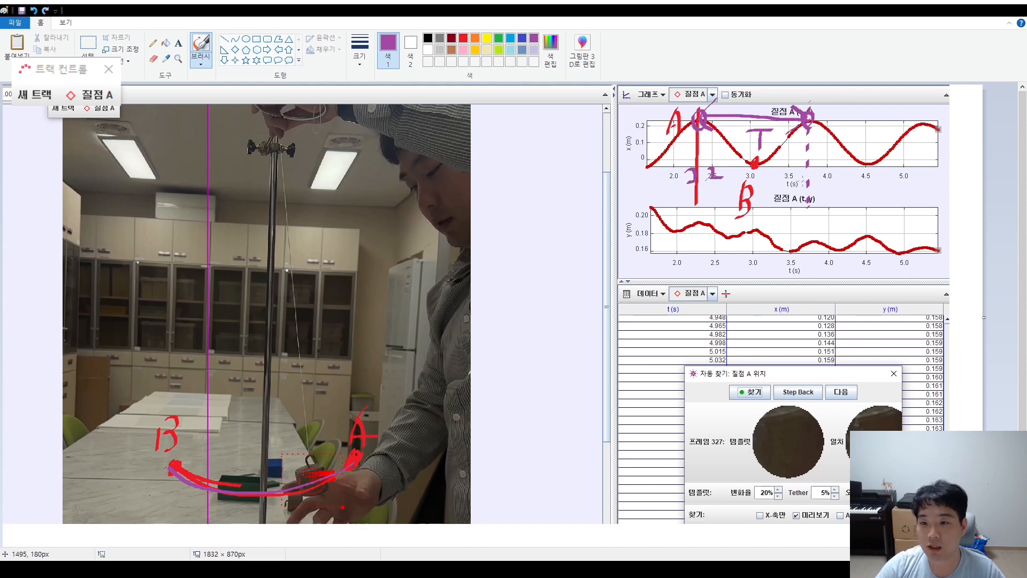
pyautogui.moveTo(802, 181)
pyautogui.mouseDown()
pyautogui.moveTo(808, 193)
pyautogui.moveTo(835, 178)
pyautogui.moveTo(832, 191)
pyautogui.mouseUp()
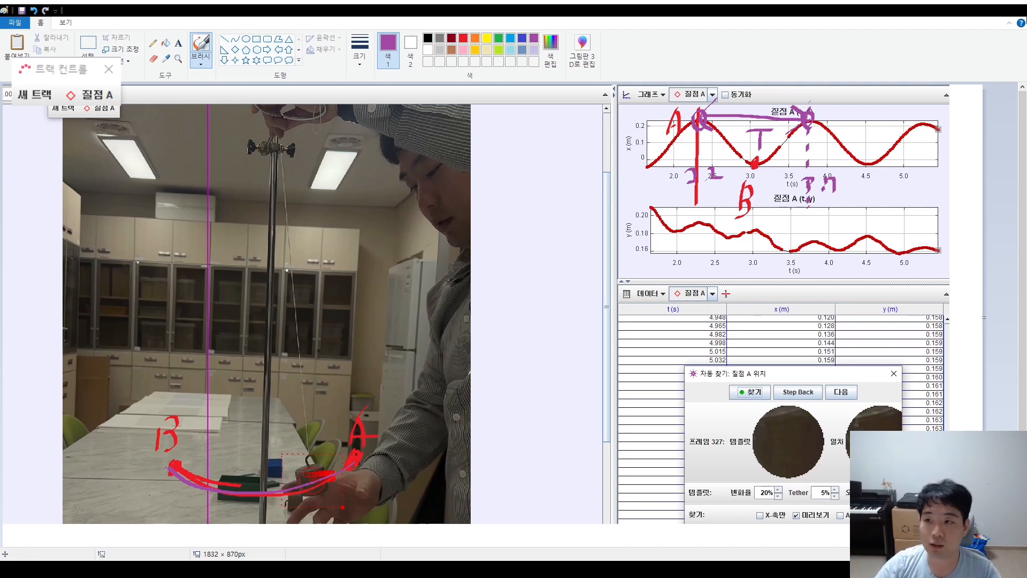
# Switch back to Tracker and select the data point at the first peak of the x graph
pyautogui.hotkey('alt', 'Tab')
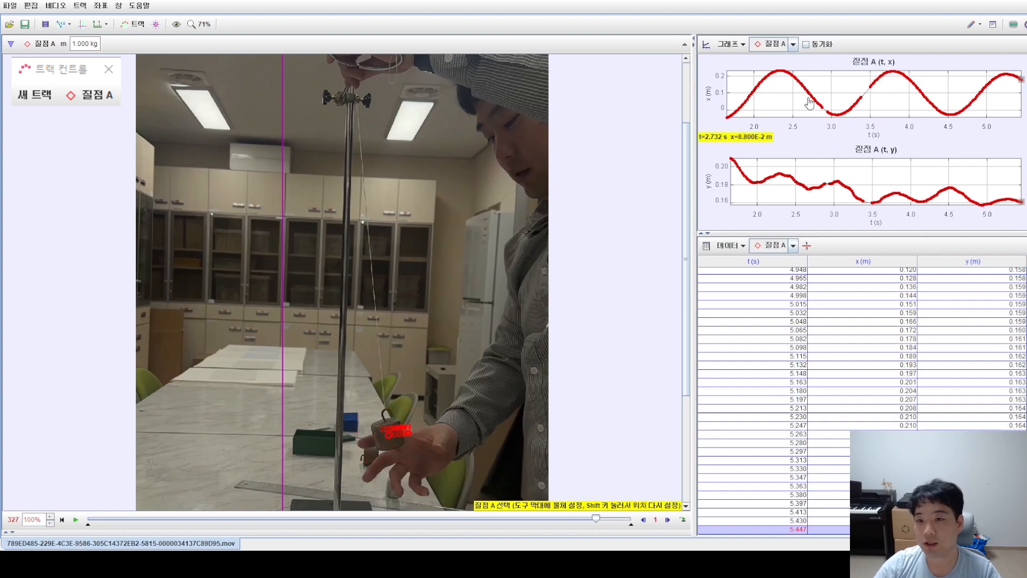
pyautogui.click(781, 78)
pyautogui.click(783, 78)
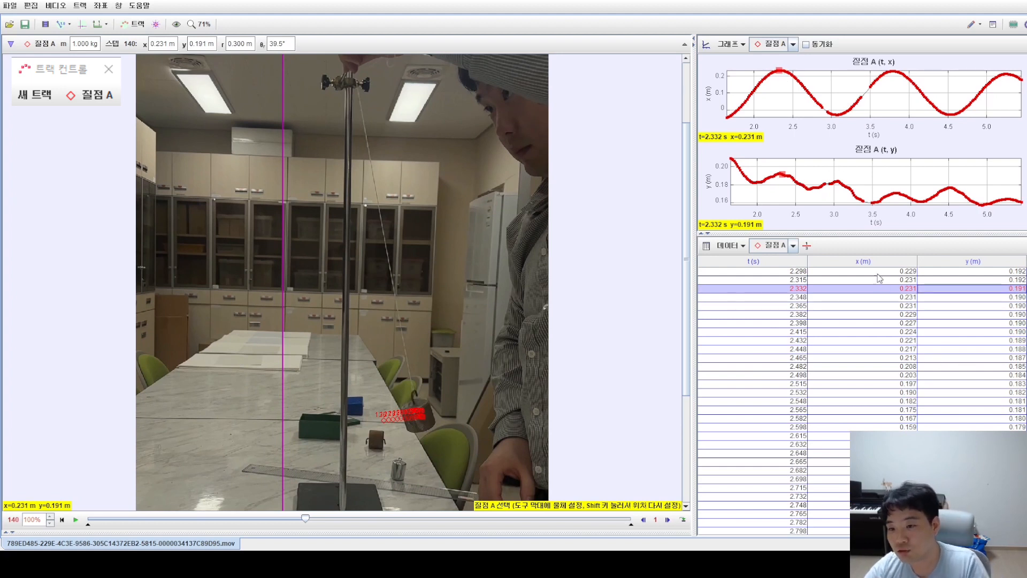
# Examine the time, x and y values in the data table rows around the first peak, from 2.315 to 2.365 s
pyautogui.click(913, 305)
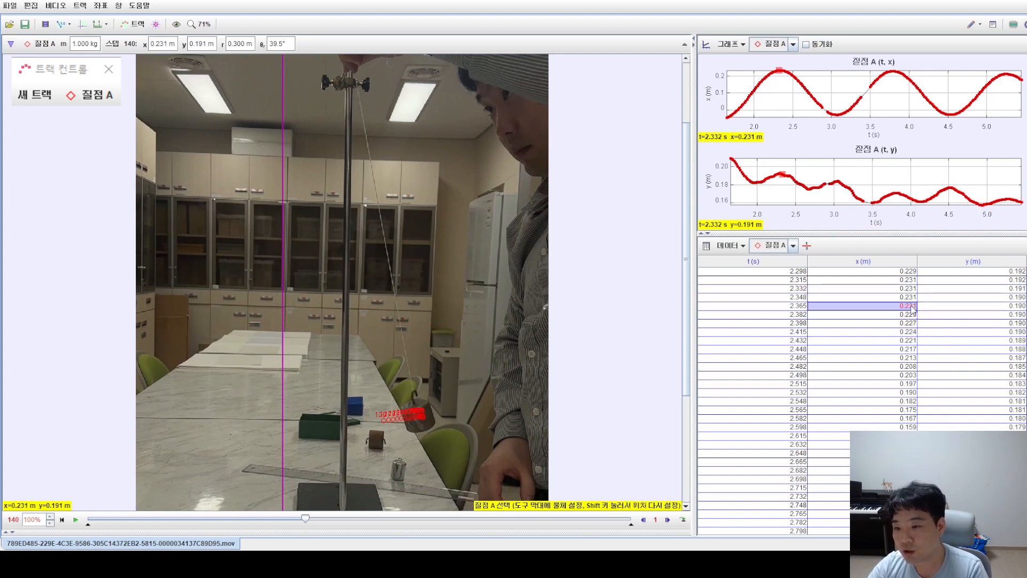
pyautogui.press('Up')
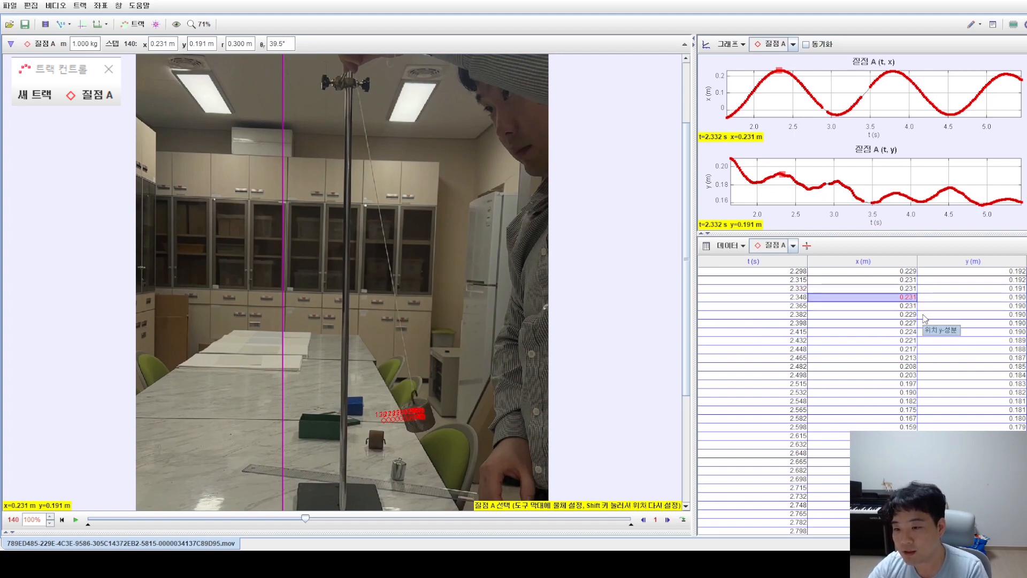
pyautogui.press('Up')
pyautogui.press('Up')
pyautogui.press('Down')
pyautogui.press('Down')
pyautogui.press('Down')
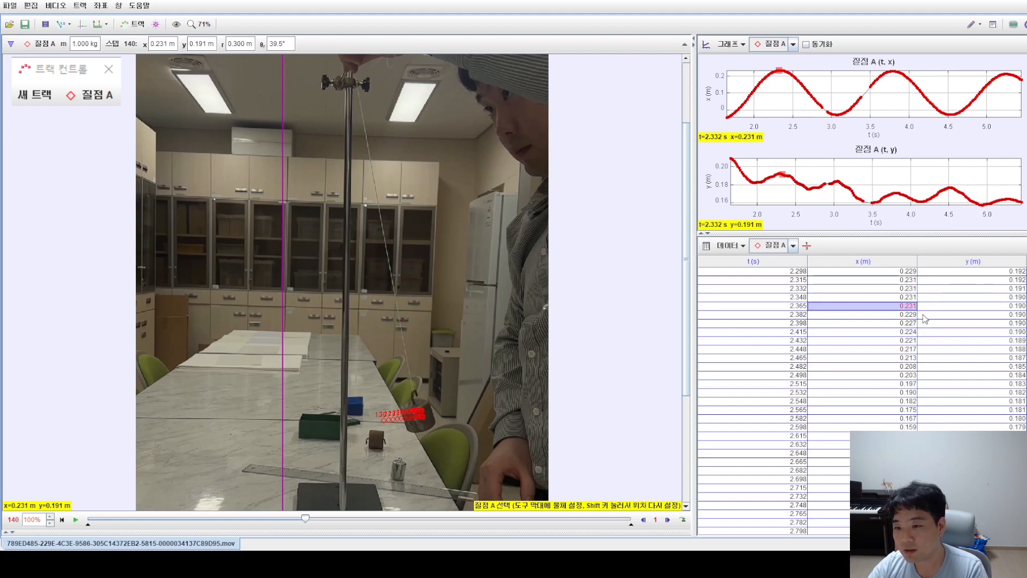
pyautogui.press('Up')
pyautogui.press('Up')
pyautogui.press('Up')
pyautogui.press('Down')
pyautogui.press('Down')
pyautogui.press('Down')
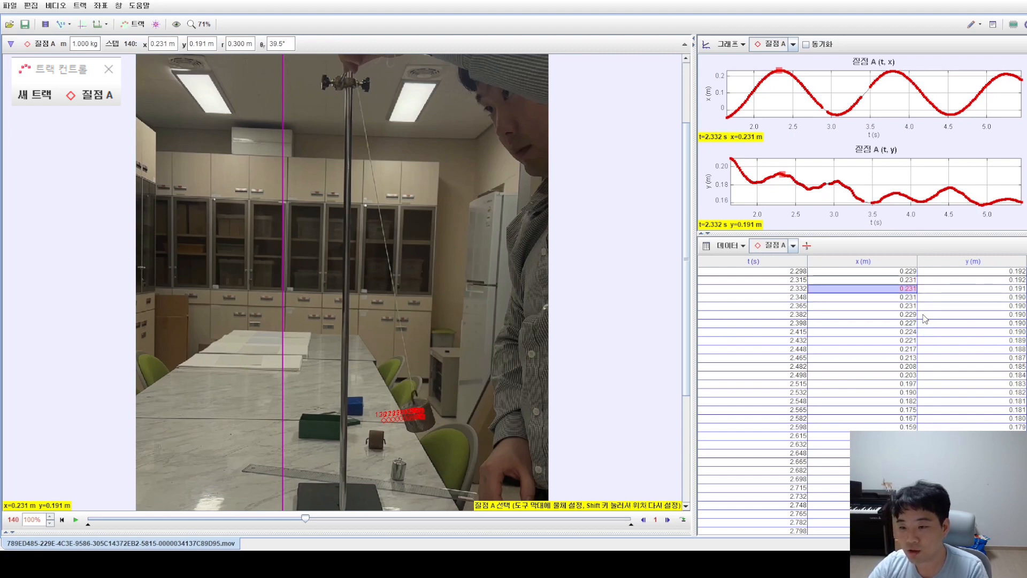
pyautogui.press('Up')
pyautogui.press('Up')
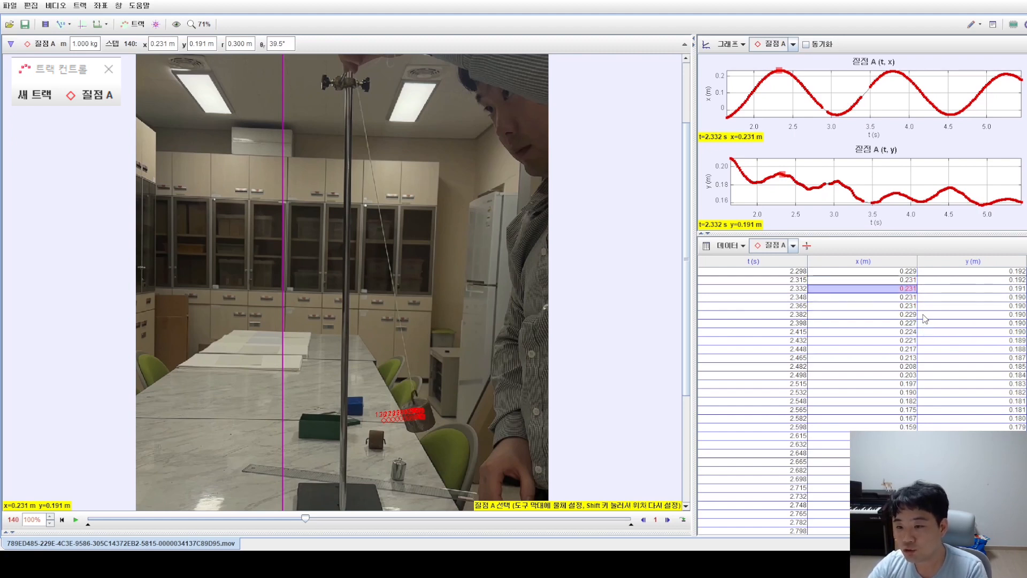
pyautogui.press('Right')
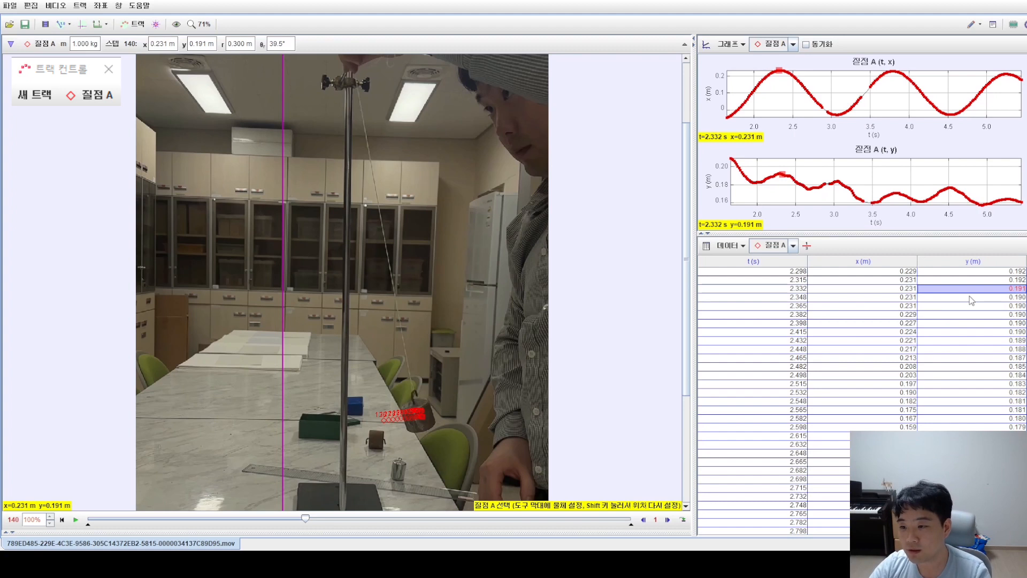
pyautogui.click(966, 285)
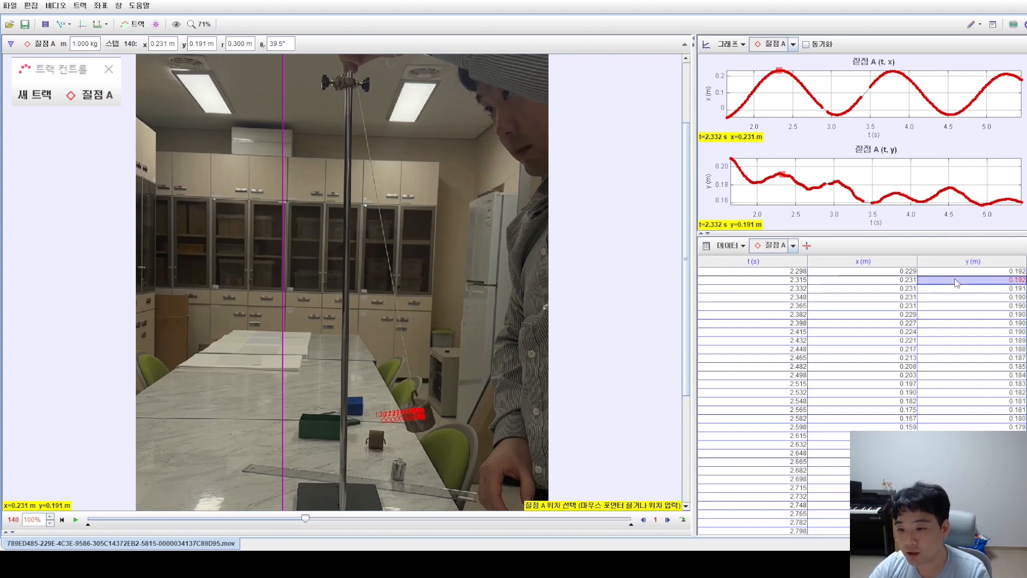
pyautogui.click(780, 280)
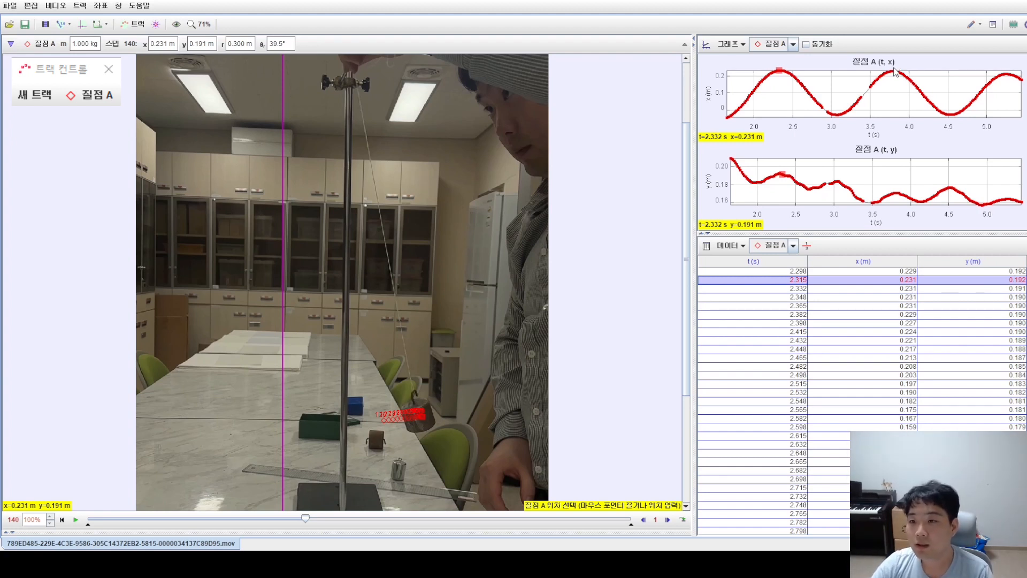
# Select the x graph's second peak and examine the x values in the neighbouring data table rows
pyautogui.moveTo(894, 76)
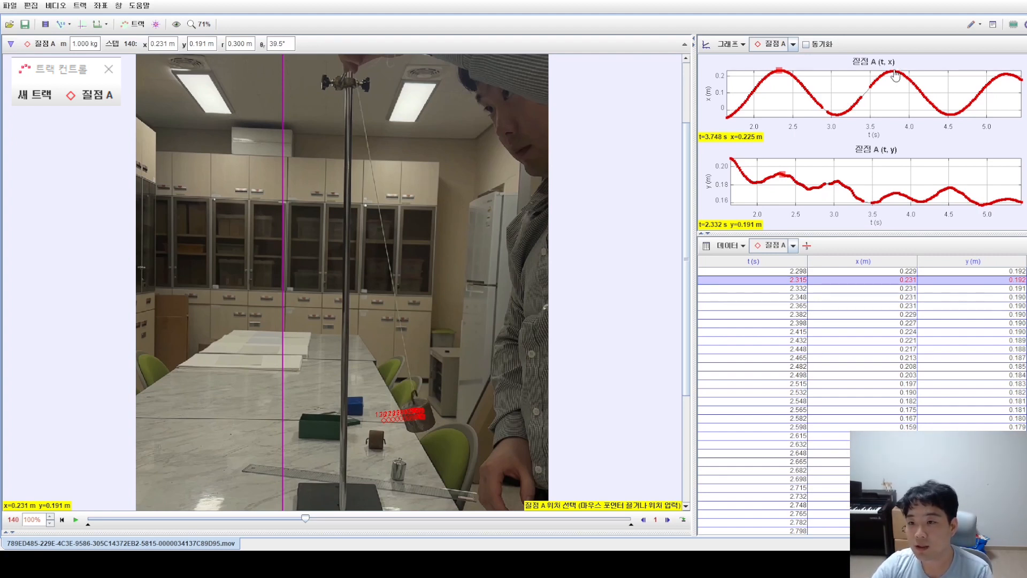
pyautogui.click(894, 73)
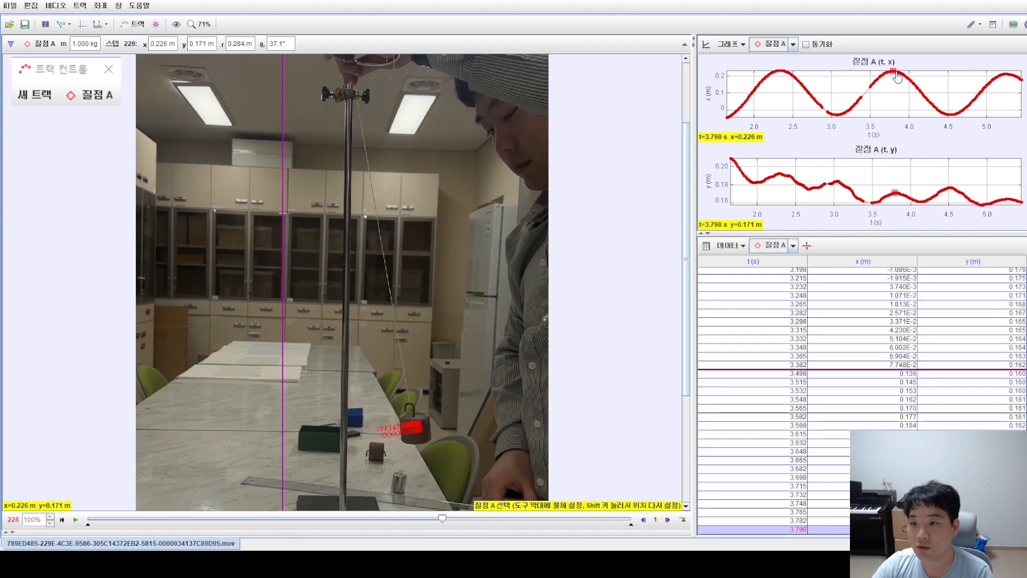
pyautogui.scroll(-8, 909, 390)
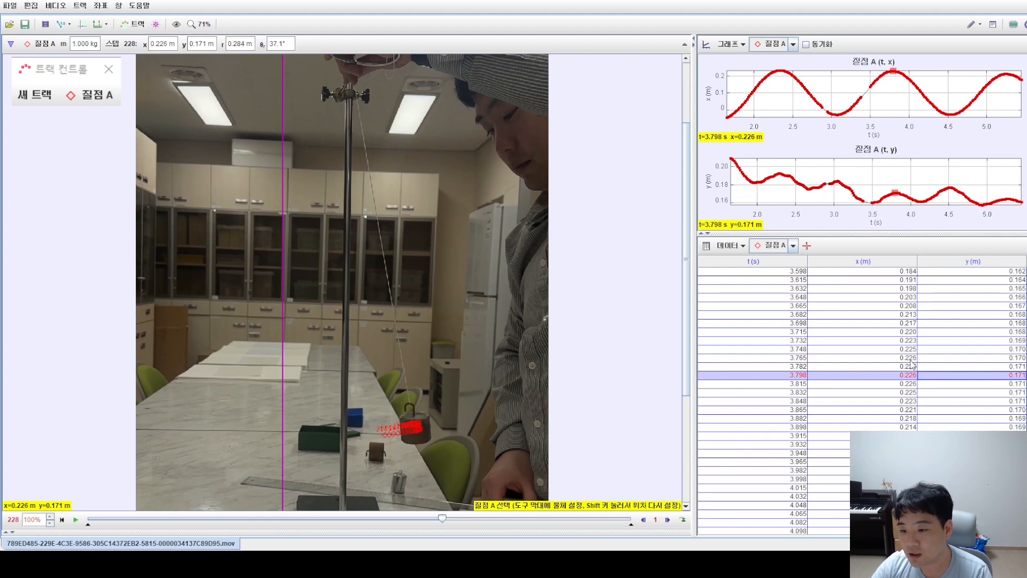
pyautogui.click(912, 385)
pyautogui.press('Up')
pyautogui.press('Up')
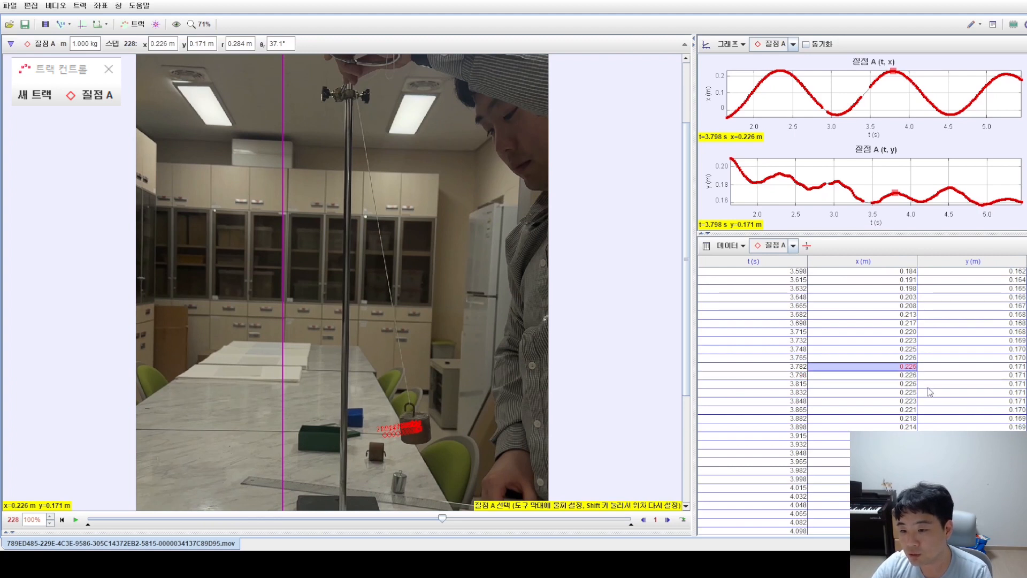
pyautogui.press('Down')
pyautogui.press('Down')
pyautogui.press('Up')
pyautogui.press('Up')
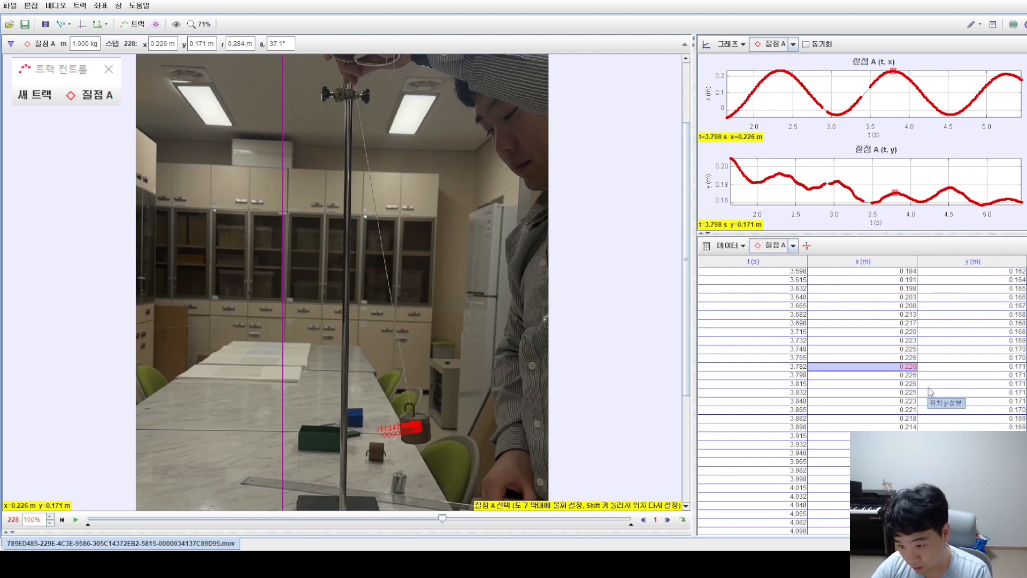
pyautogui.press('Up')
pyautogui.press('Down')
pyautogui.press('Down')
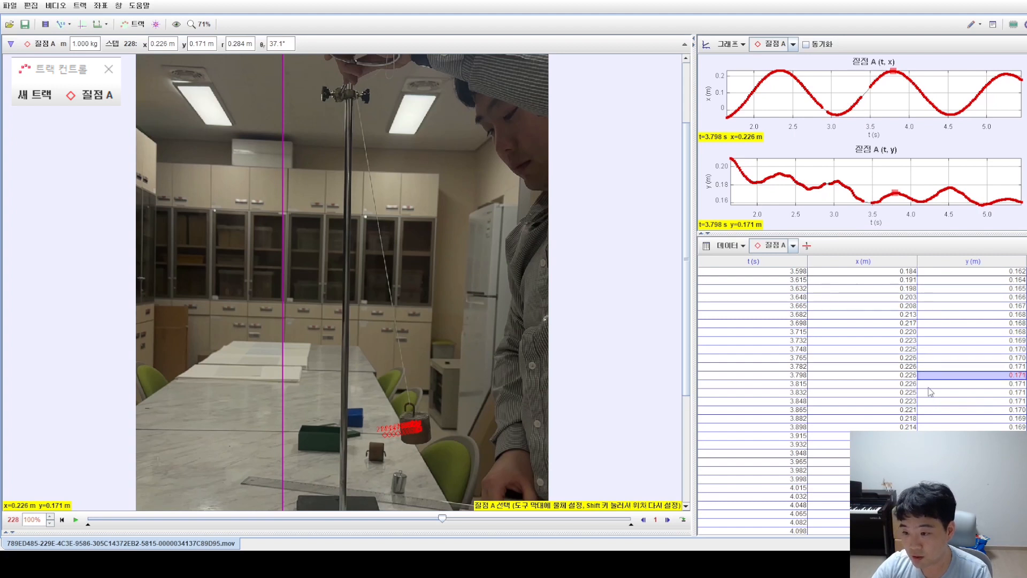
# Compare the x and y values in the rows from 3.782 to 3.815 s to pin down the second peak's time
pyautogui.press('Right')
pyautogui.press('Left')
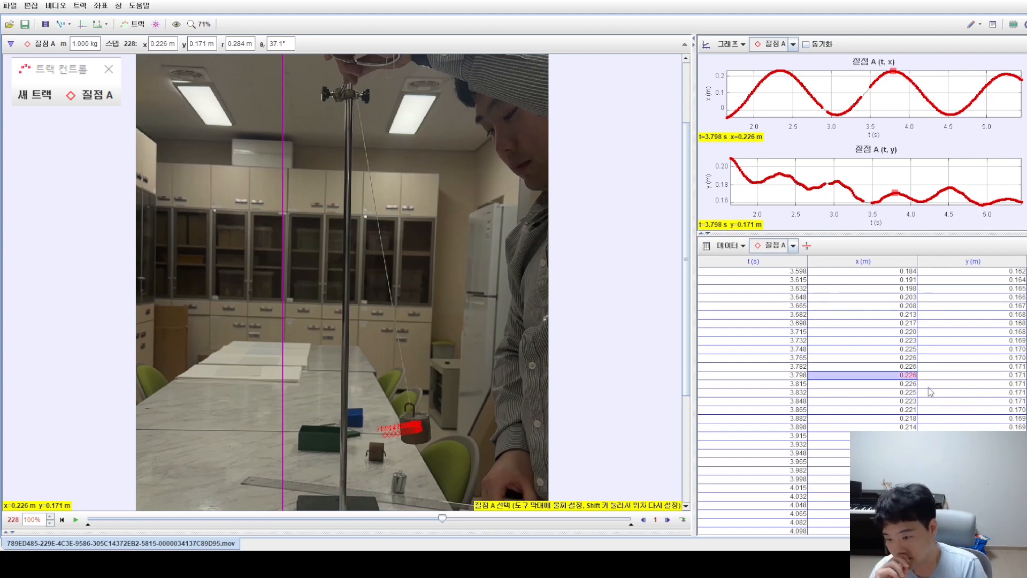
pyautogui.press('Down')
pyautogui.press('Right')
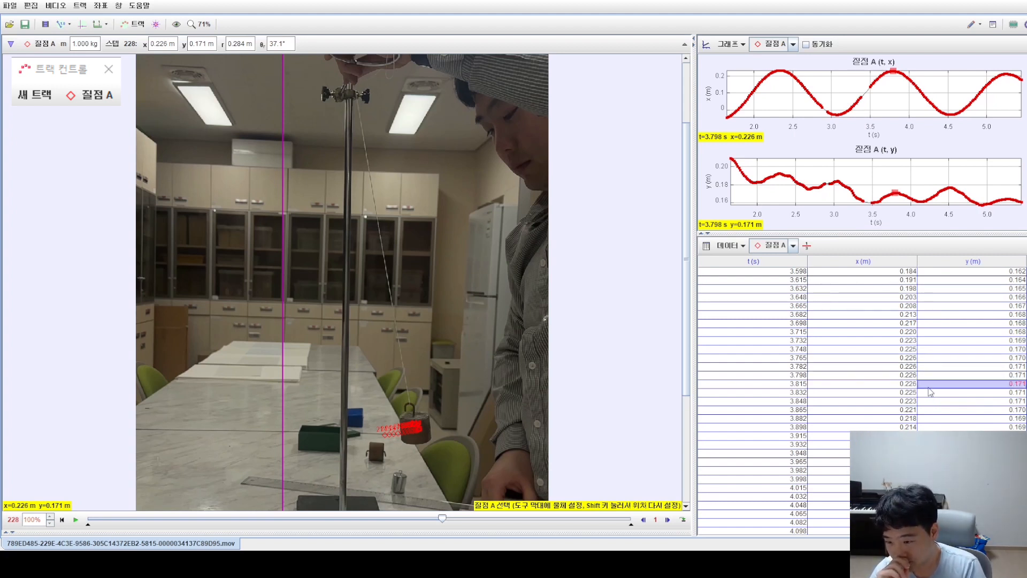
pyautogui.press('Left')
pyautogui.press('Right')
pyautogui.press('Left')
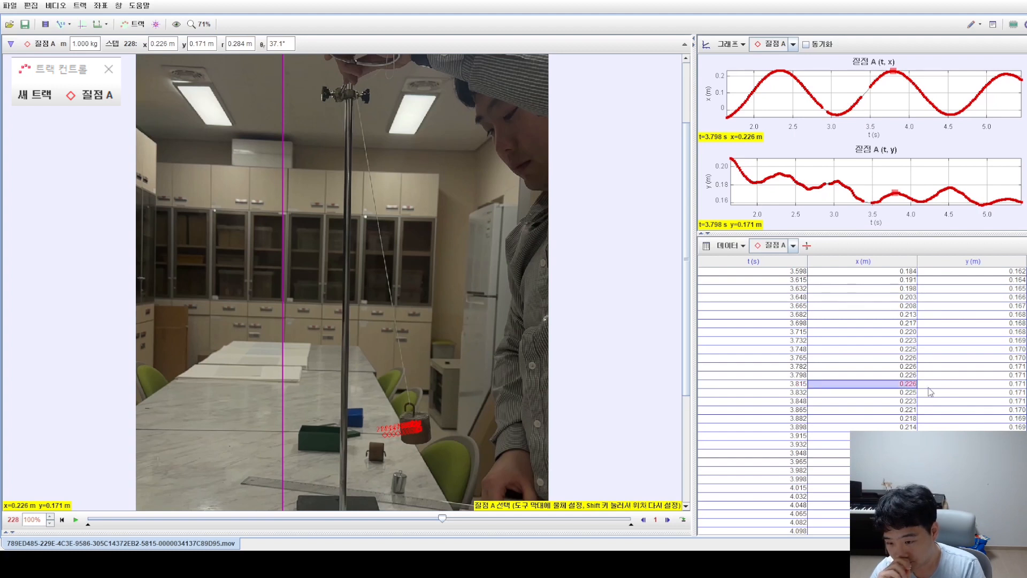
pyautogui.press('Up')
pyautogui.press('Up')
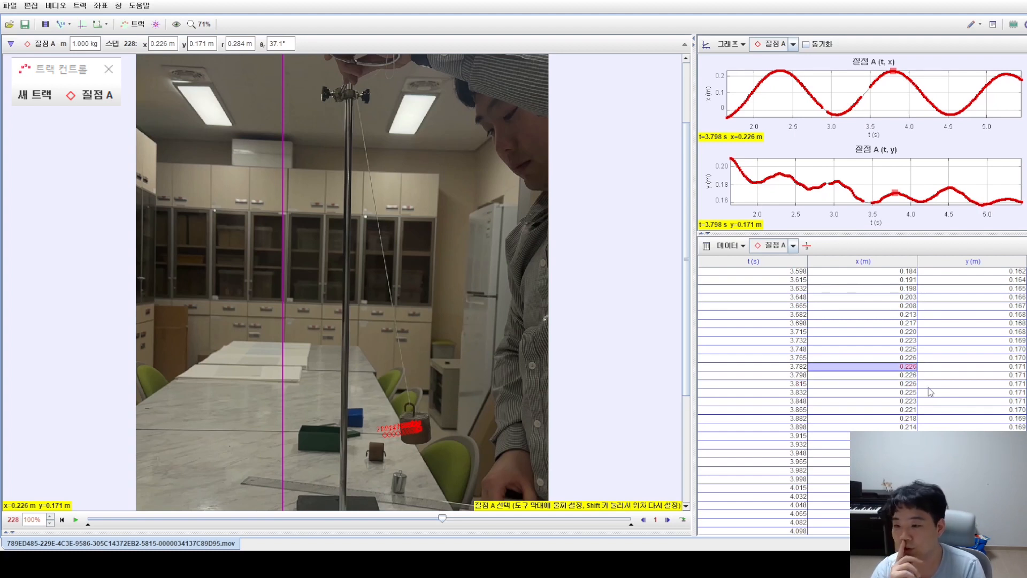
pyautogui.press('Right')
pyautogui.press('Down')
pyautogui.press('Down')
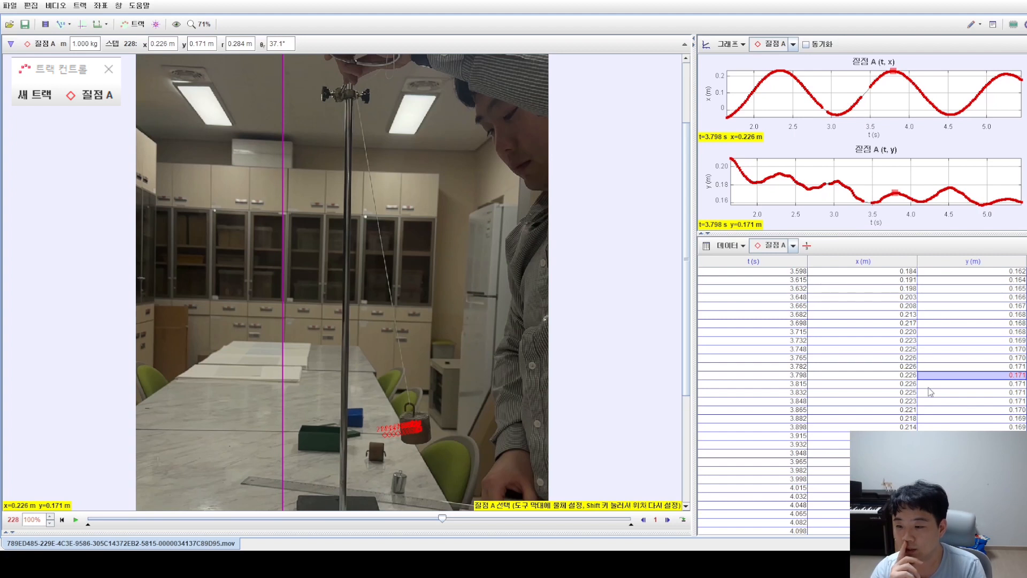
pyautogui.press('Left')
pyautogui.press('Up')
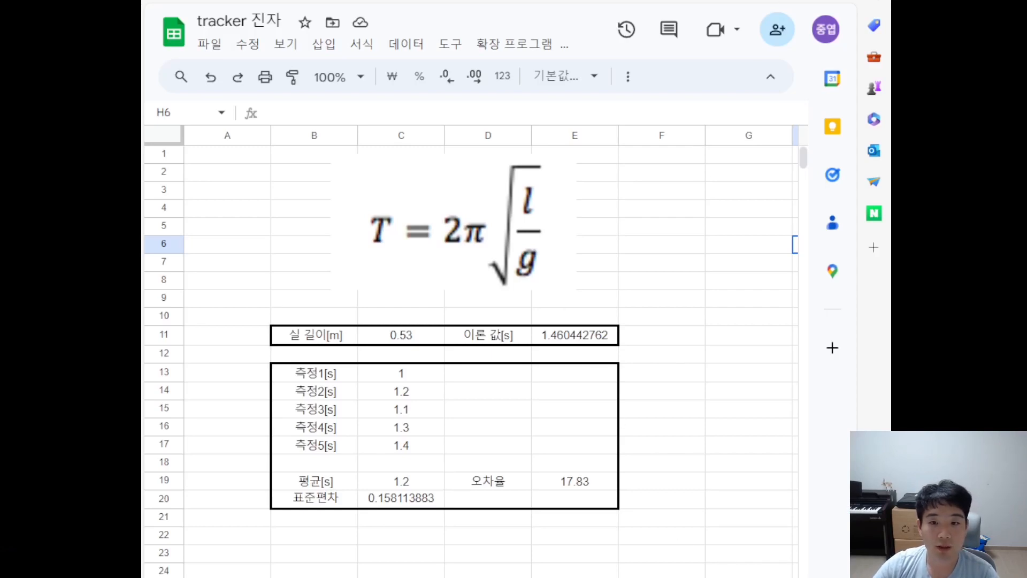
# Inspect the string length in C11 and the theoretical period formula in E11
pyautogui.click(412, 340)
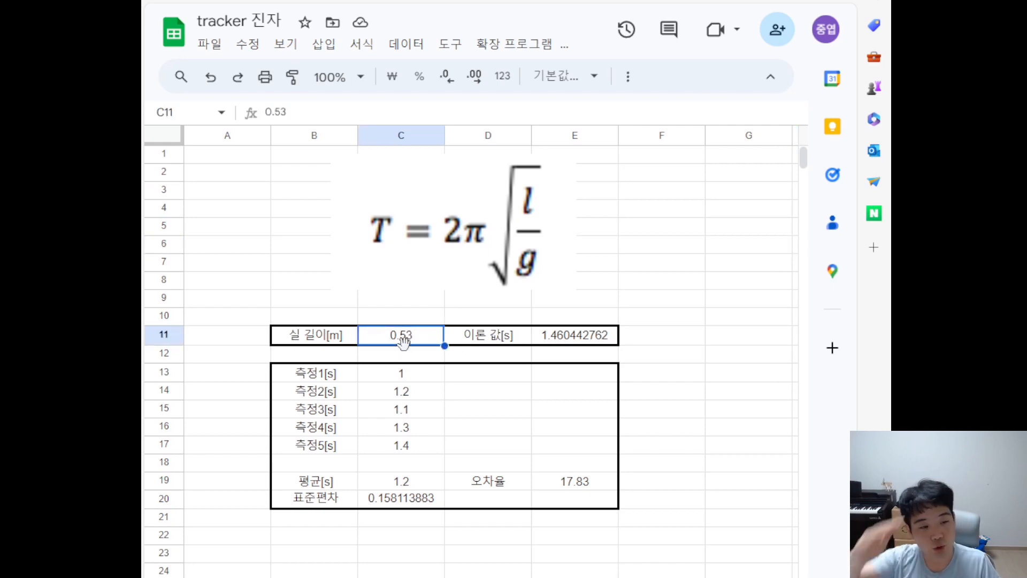
pyautogui.click(569, 344)
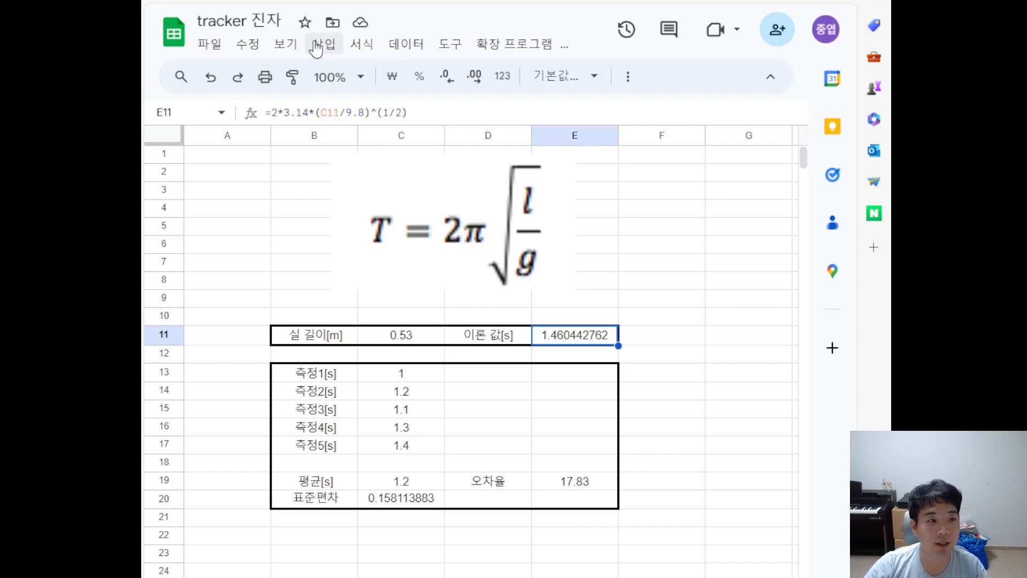
pyautogui.click(286, 44)
pyautogui.moveTo(329, 47)
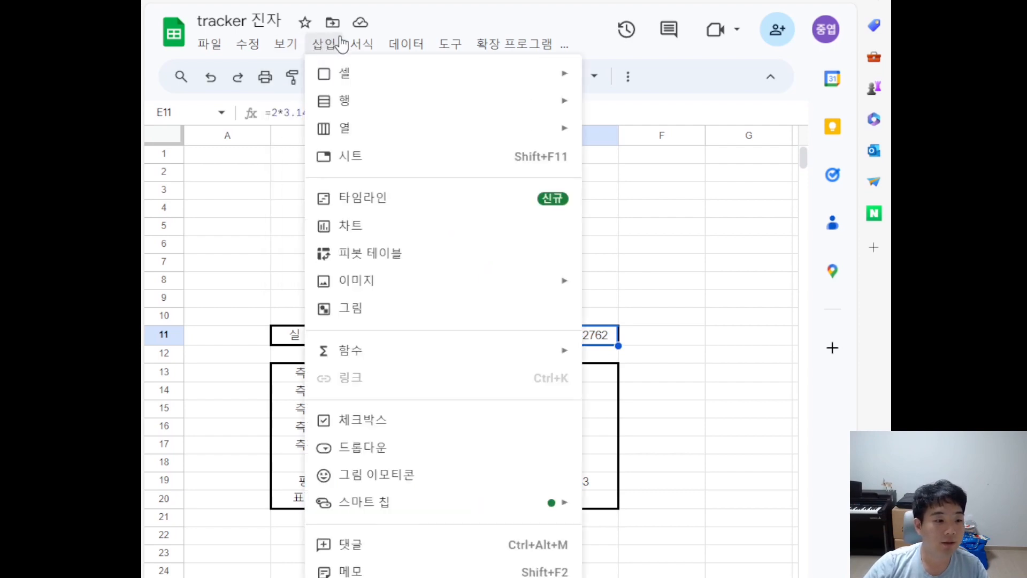
pyautogui.moveTo(362, 44)
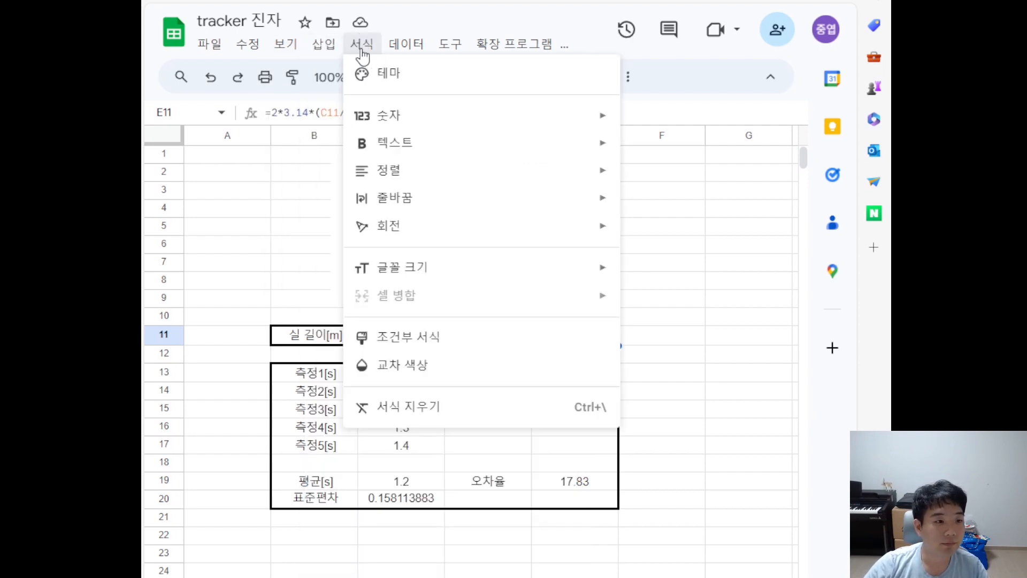
pyautogui.moveTo(286, 47)
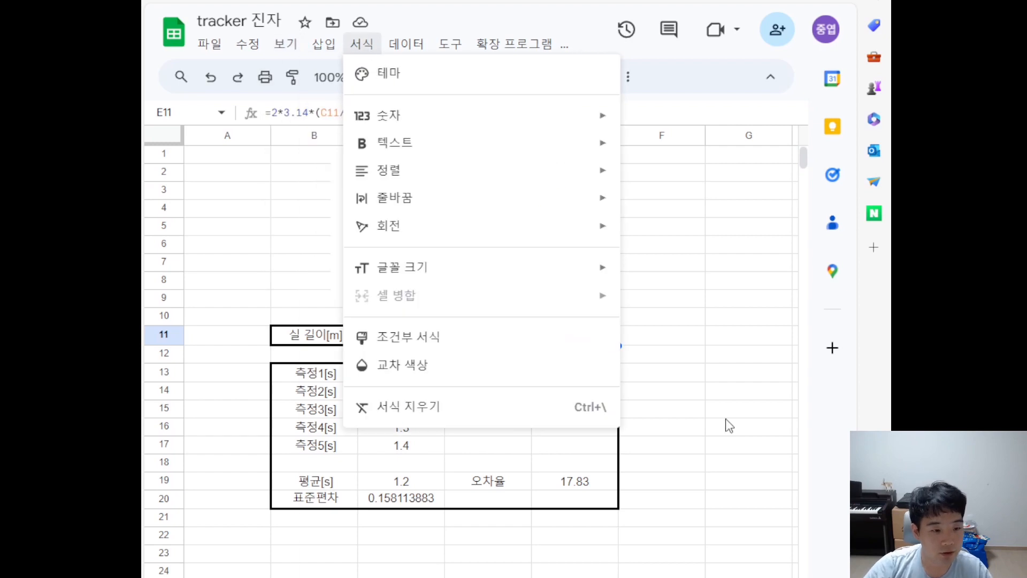
pyautogui.click(748, 481)
# Set the first measured period in C13 to 1.483
pyautogui.moveTo(364, 399); pyautogui.dragTo(395, 450)
pyautogui.click(410, 373)
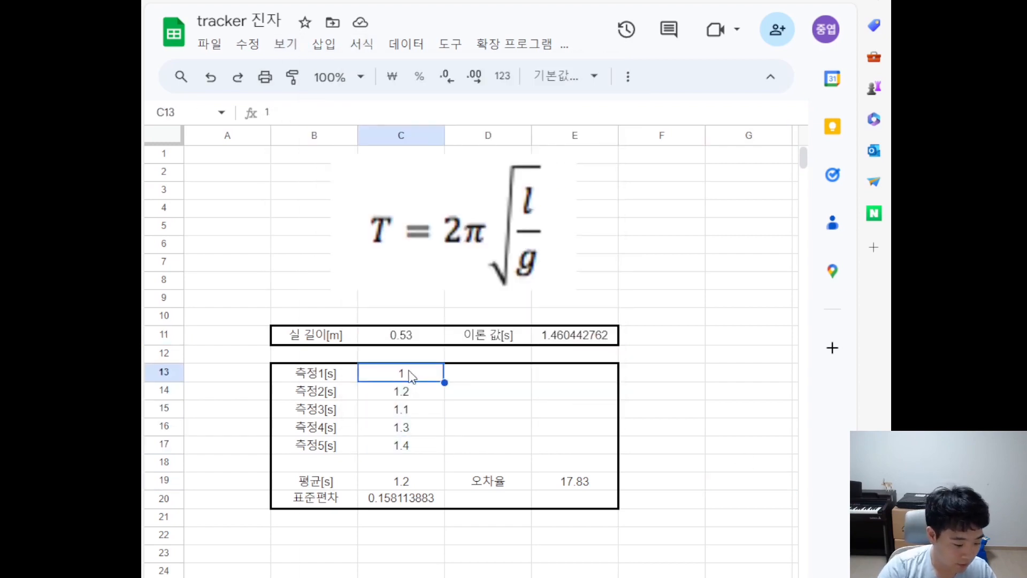
pyautogui.doubleClick(411, 375)
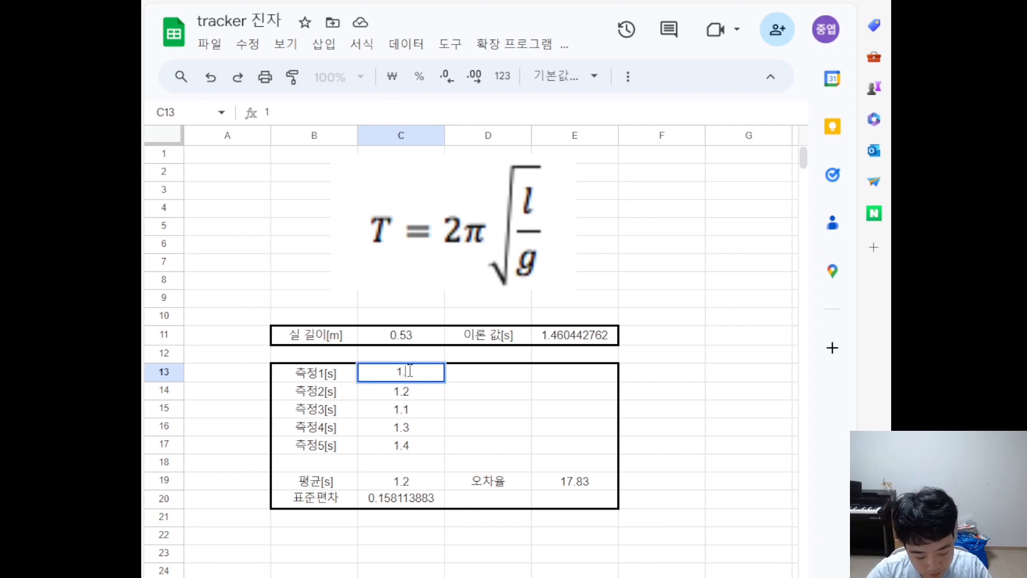
pyautogui.write('.483')
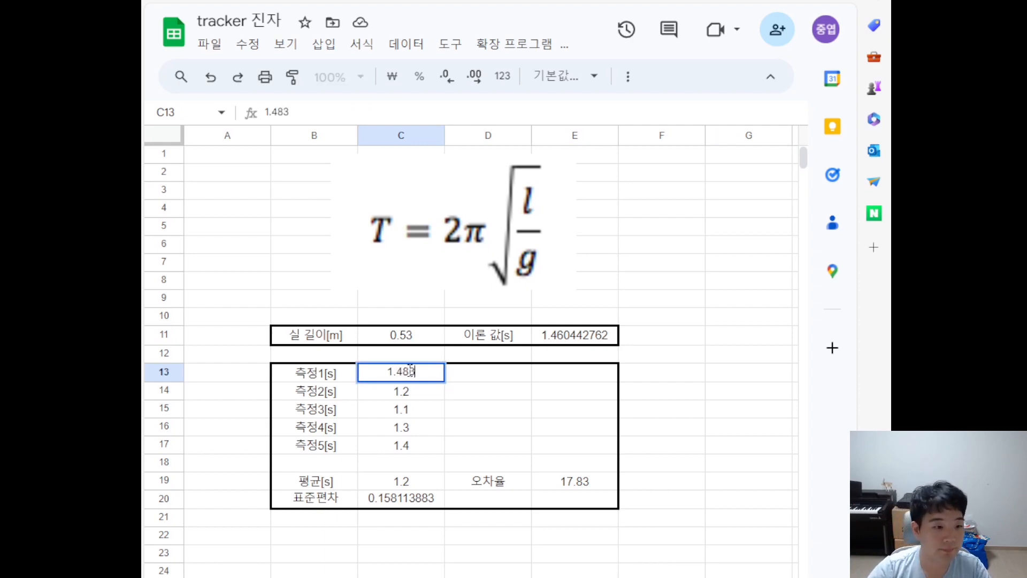
pyautogui.press('Return')
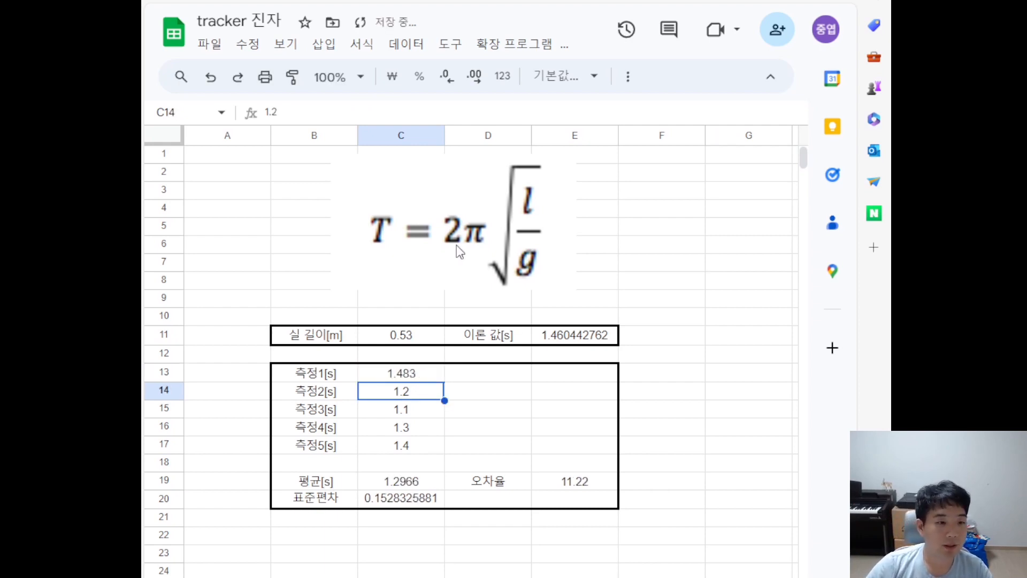
# Copy and clear measurements 2 to 5 in C14:C17, and restore the copied values in the same cells
pyautogui.moveTo(416, 399); pyautogui.dragTo(411, 442)
pyautogui.hotkey('ctrl', 'c')
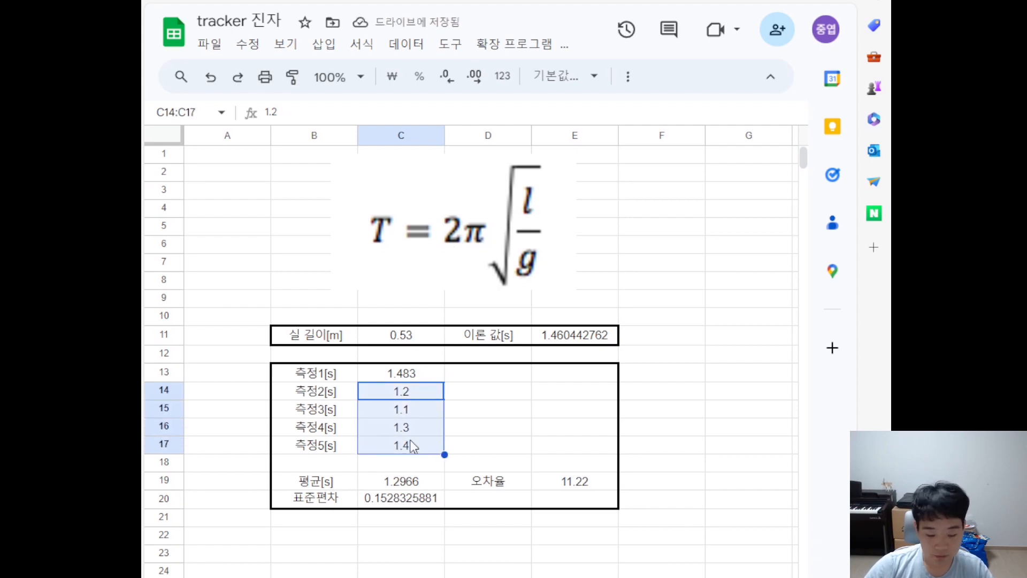
pyautogui.press('Delete')
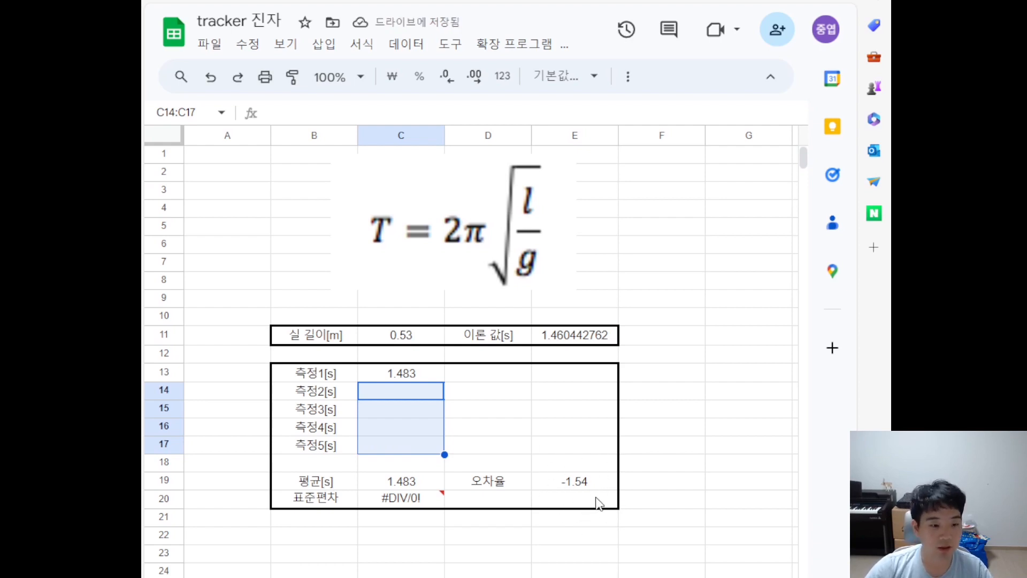
pyautogui.hotkey('ctrl', 'v')
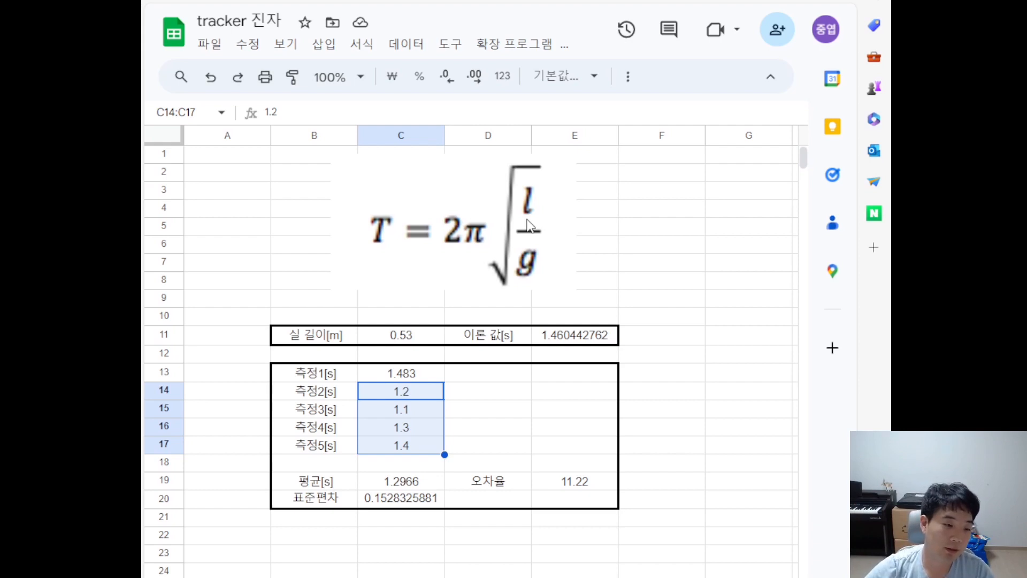
# Examine the string length in C11 and how the theoretical period formula in E11 uses it
pyautogui.click(414, 341)
pyautogui.click(572, 336)
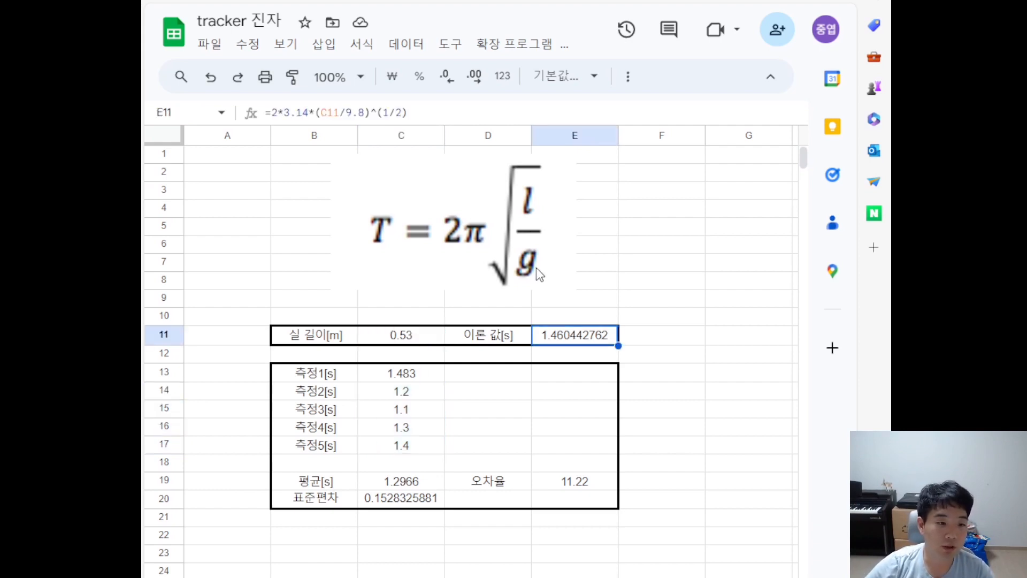
pyautogui.moveTo(427, 112); pyautogui.dragTo(272, 115)
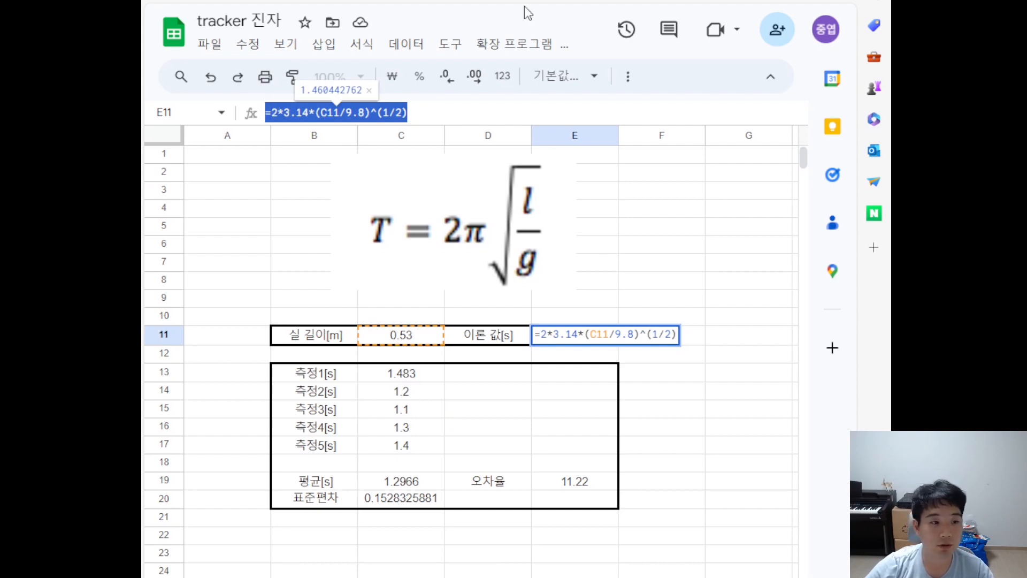
pyautogui.click(443, 116)
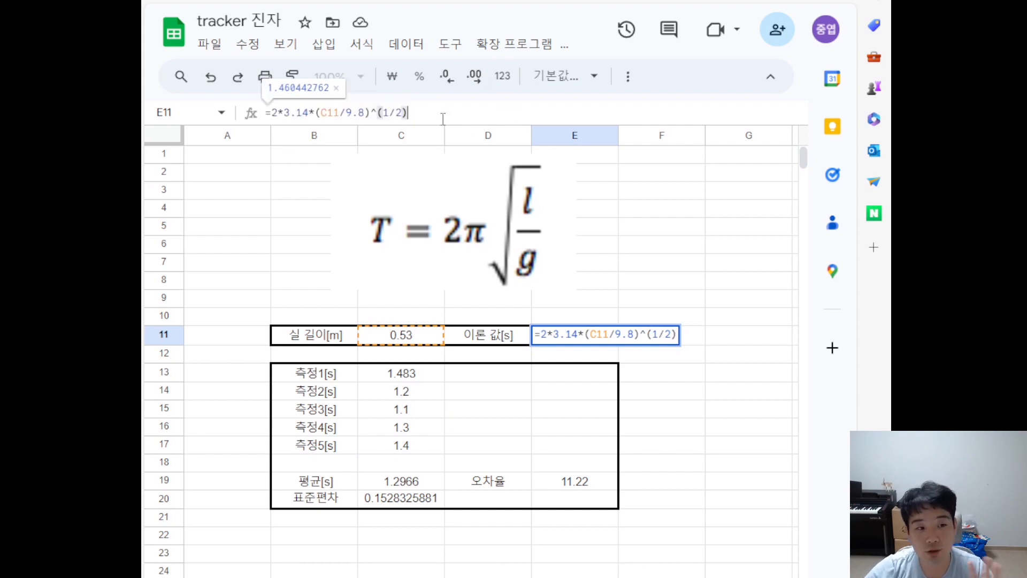
pyautogui.click(575, 343)
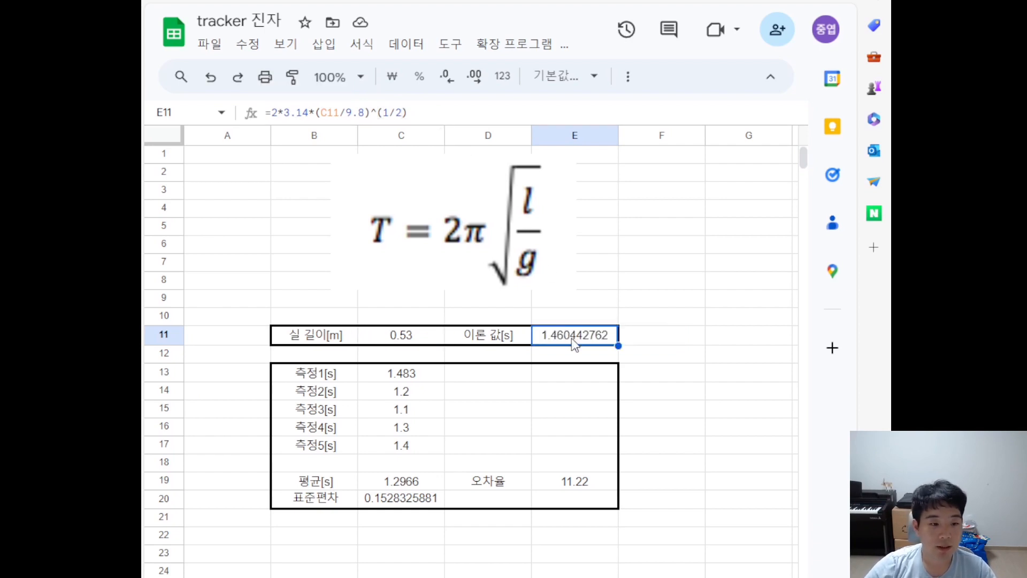
# Format the theoretical period in E11 with the two-decimal Number format
pyautogui.click(311, 46)
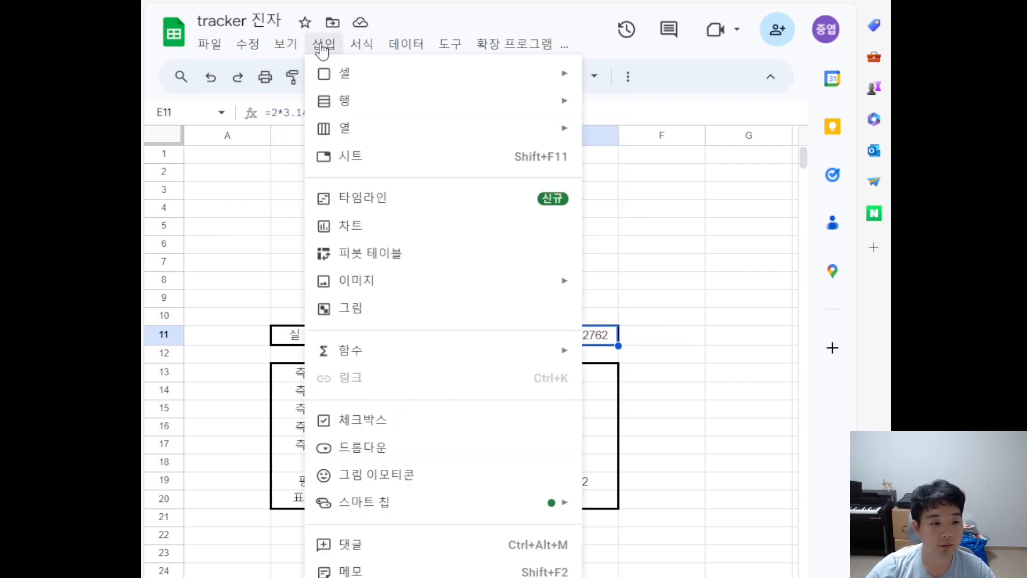
pyautogui.moveTo(372, 49)
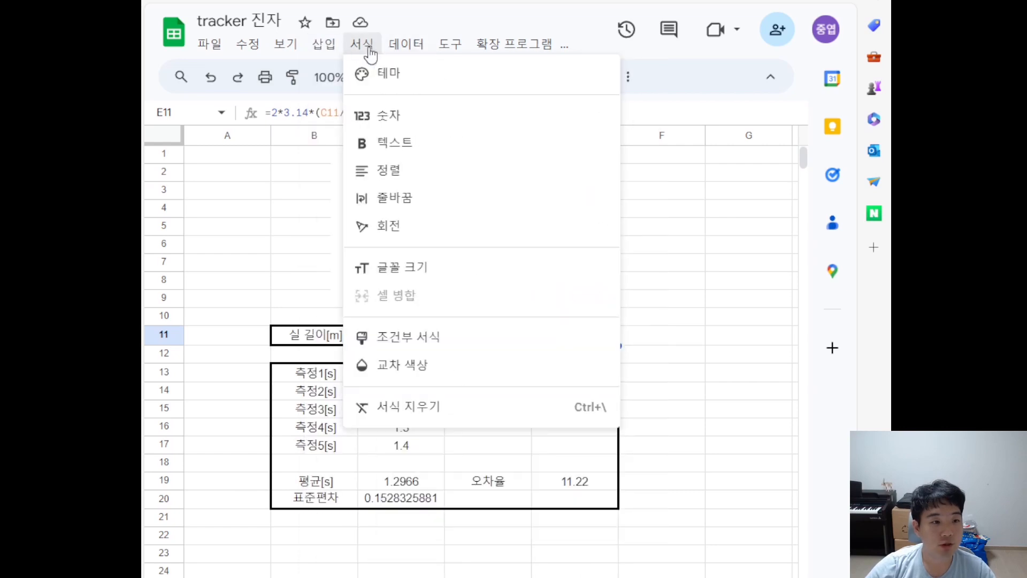
pyautogui.moveTo(412, 119)
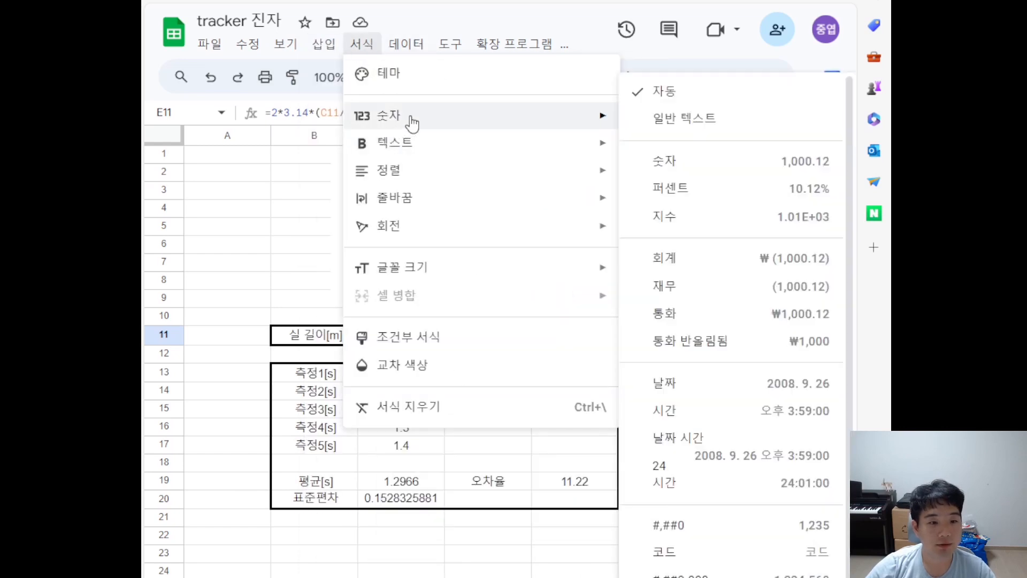
pyautogui.click(695, 169)
pyautogui.click(695, 395)
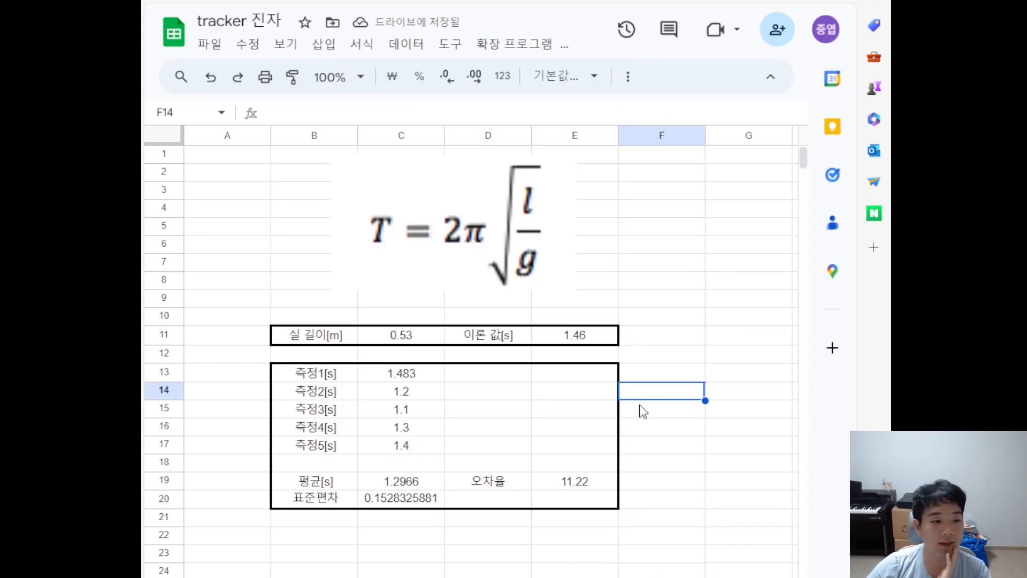
# Enter the measured periods 1.4, 1.5, 1.43 and 1.44 for measurements 2 to 5 in C14:C17
pyautogui.click(402, 393)
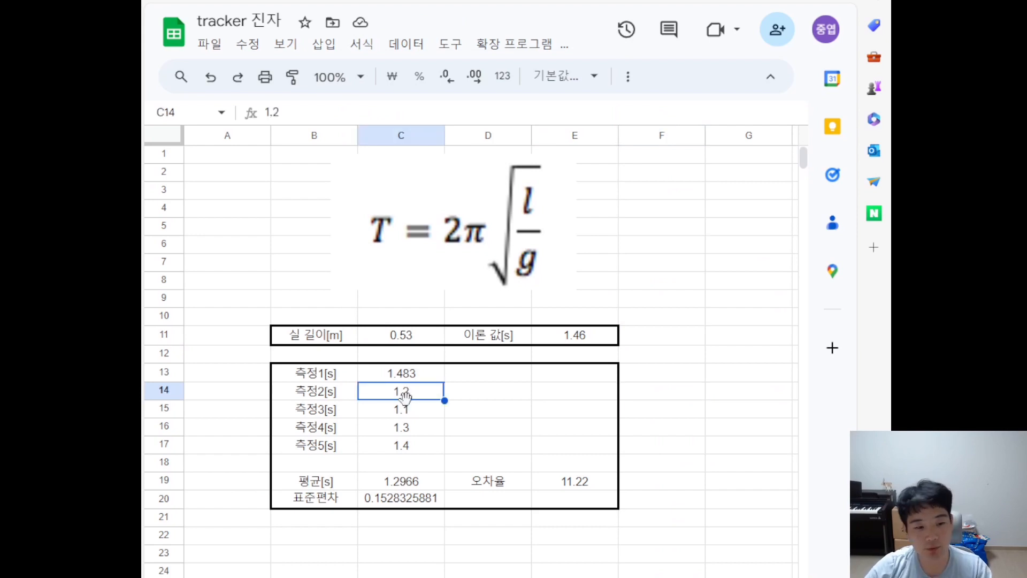
pyautogui.write('1.4')
pyautogui.press('Return')
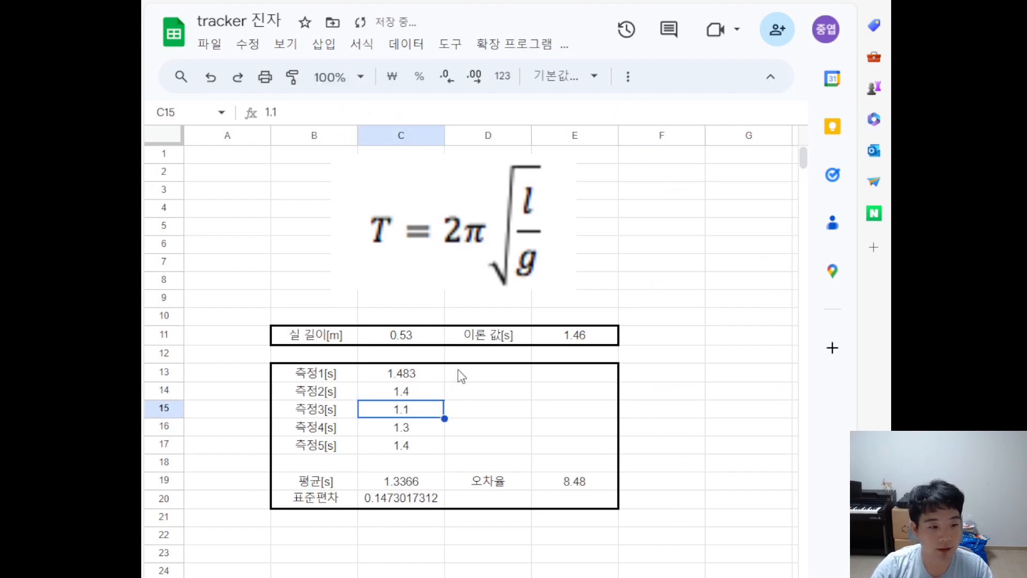
pyautogui.write('1.5')
pyautogui.press('Return')
pyautogui.write('1.43')
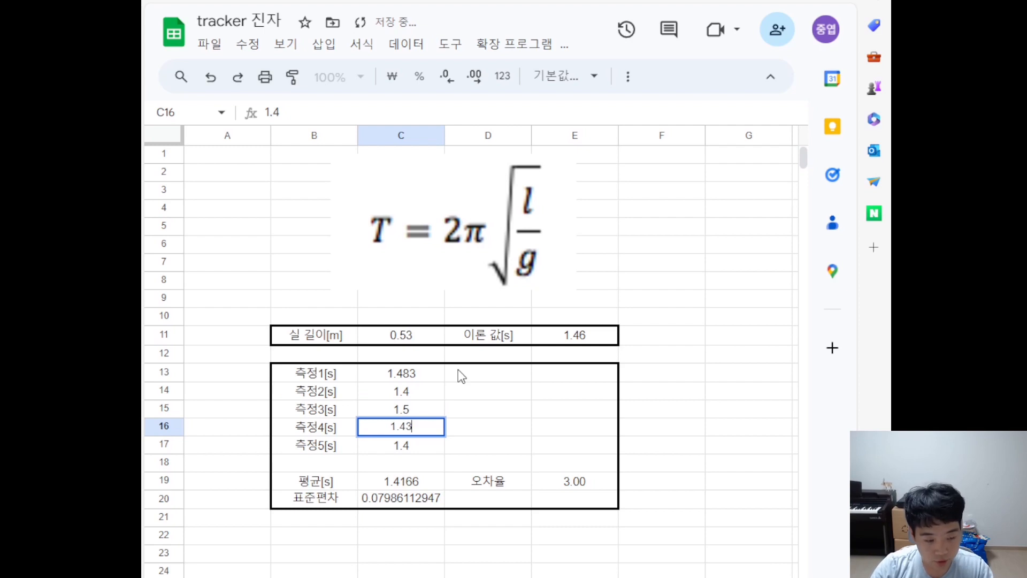
pyautogui.press('Return')
pyautogui.write('1.44')
pyautogui.press('Return')
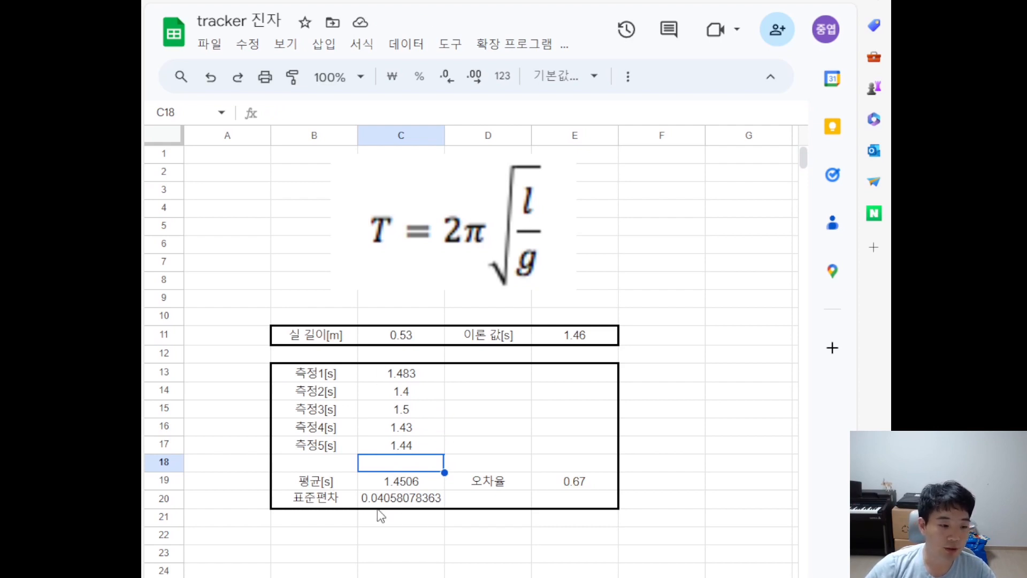
# Check the standard deviation row and set measurement 4 in C16 to the outlier value 3
pyautogui.moveTo(315, 507); pyautogui.dragTo(374, 509)
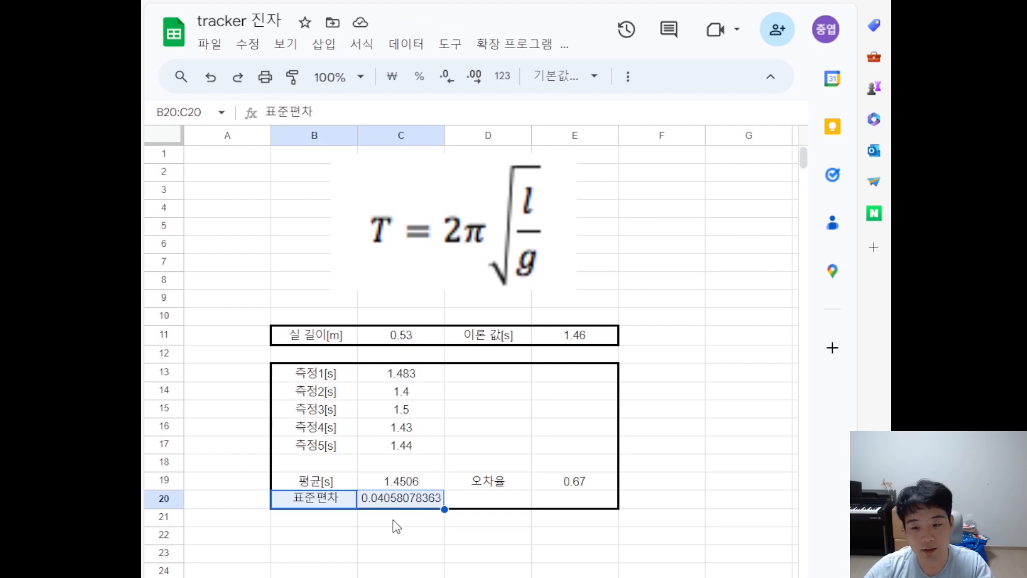
pyautogui.click(413, 432)
pyautogui.write('3')
pyautogui.press('Return')
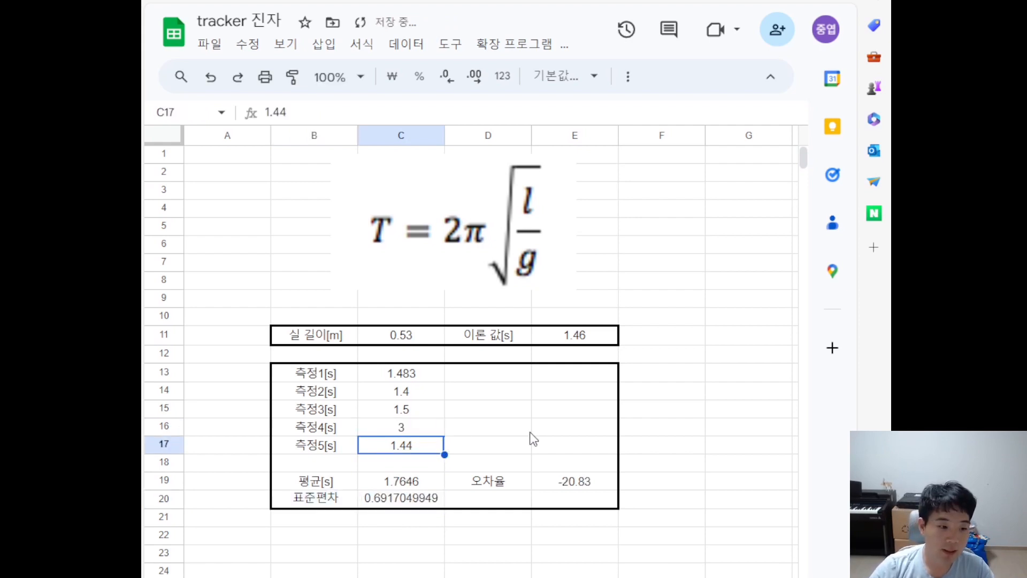
pyautogui.click(408, 427)
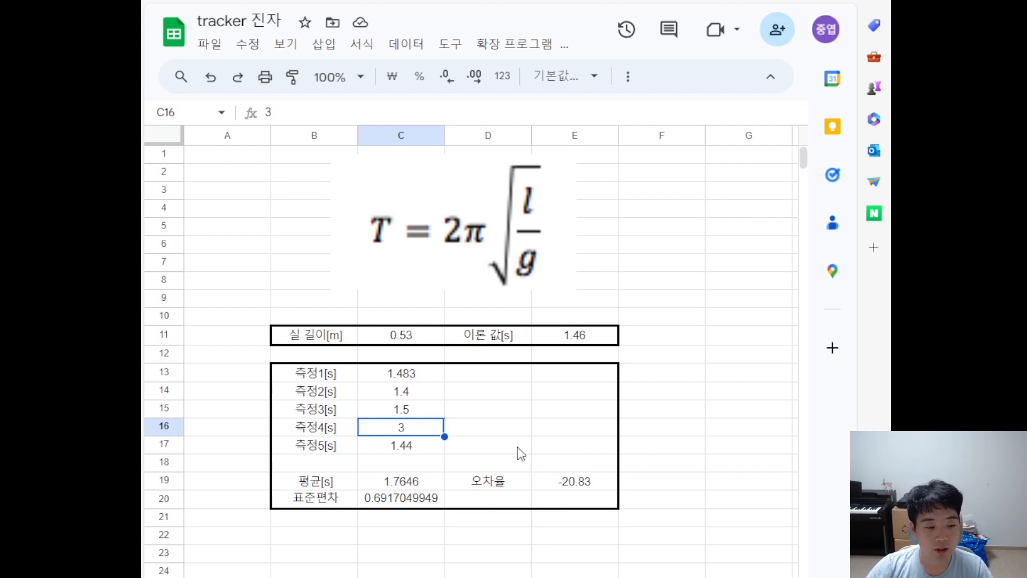
# Correct the standard deviation formula in C20 to =stdev(C13:C17)
pyautogui.click(380, 508)
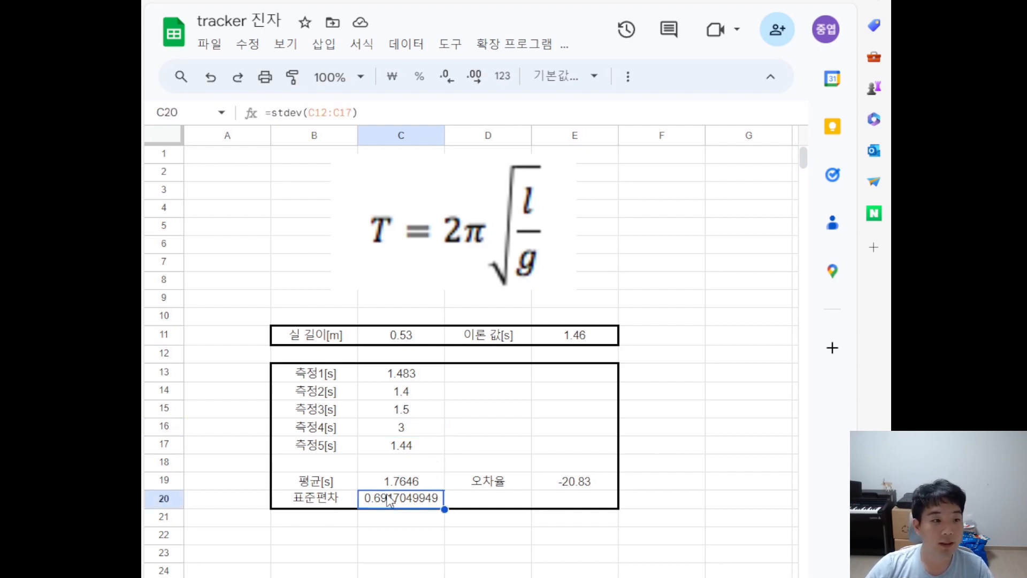
pyautogui.moveTo(267, 113); pyautogui.dragTo(372, 107)
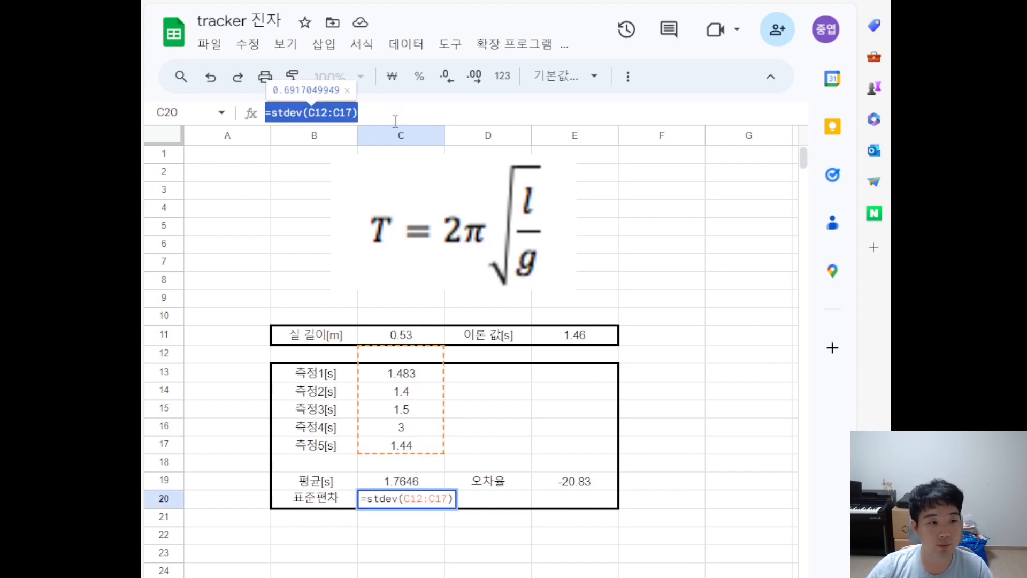
pyautogui.click(323, 113)
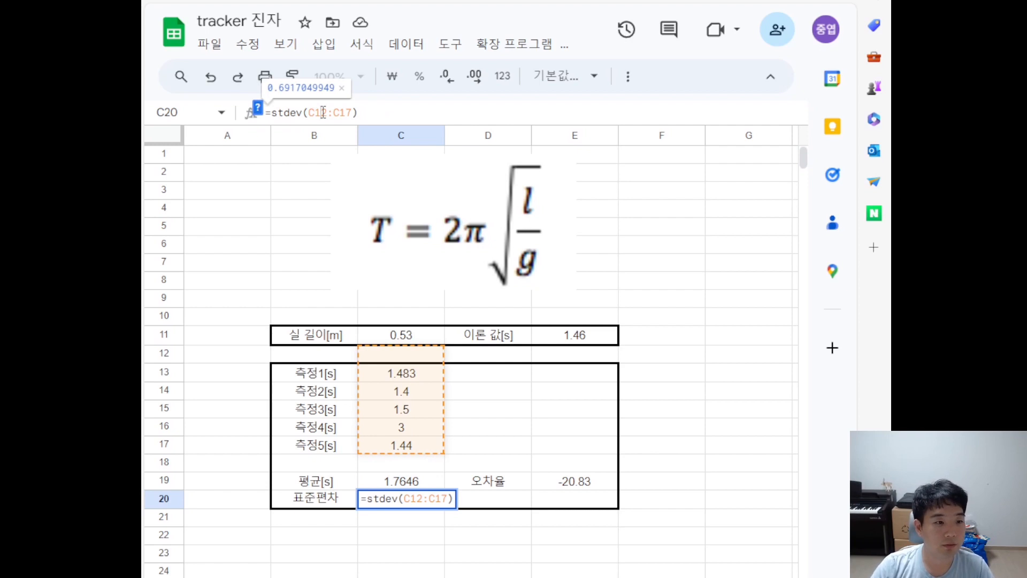
pyautogui.press('Return')
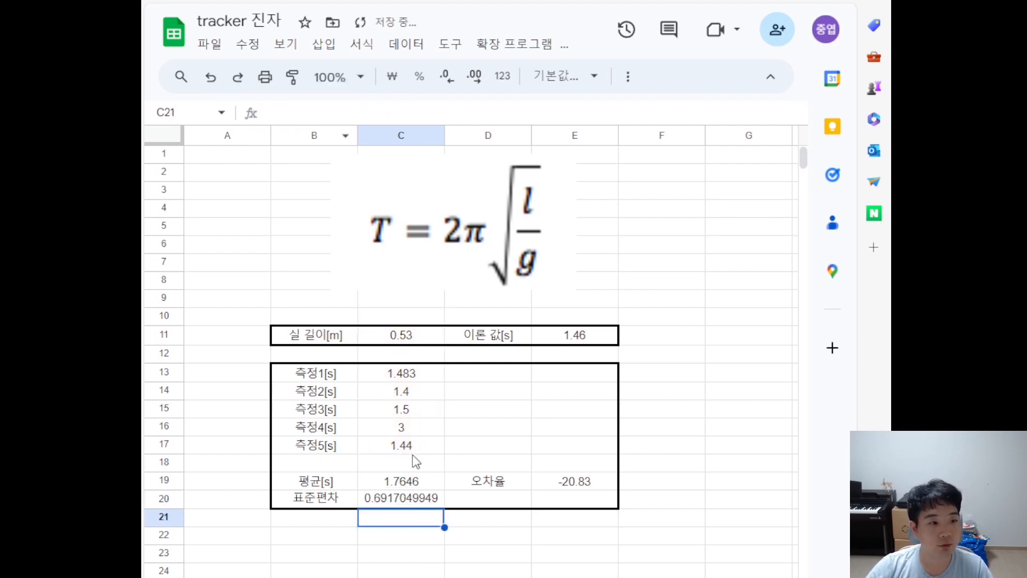
pyautogui.click(410, 498)
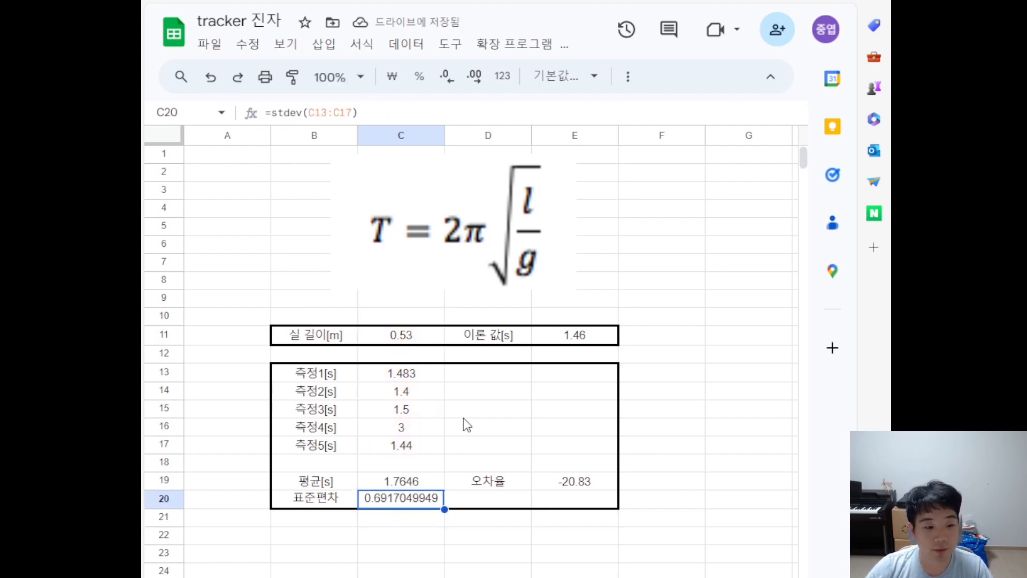
# Review the error rate label in D19 against the theoretical period in E11
pyautogui.click(515, 484)
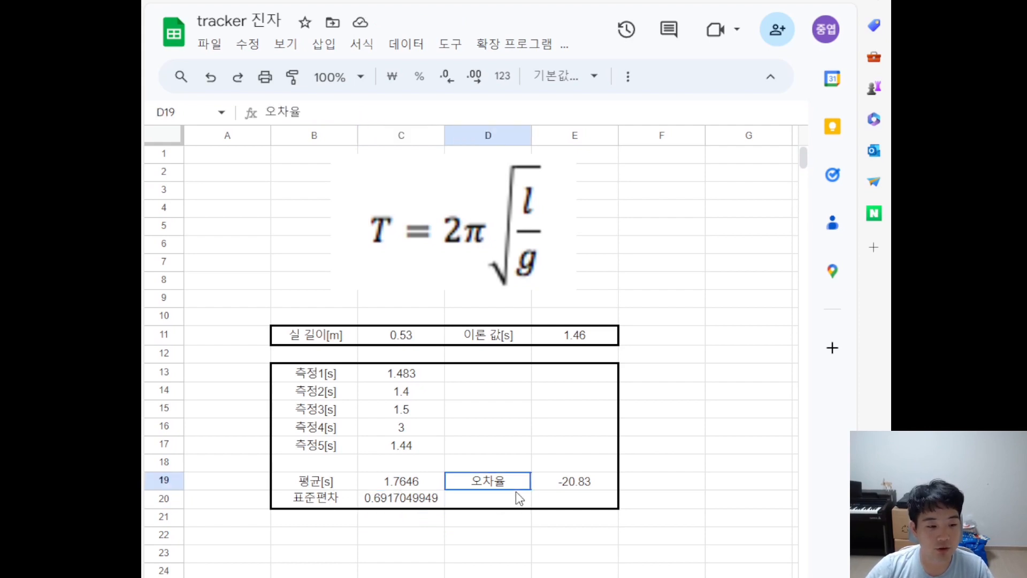
pyautogui.click(577, 427)
pyautogui.click(623, 354)
pyautogui.click(600, 321)
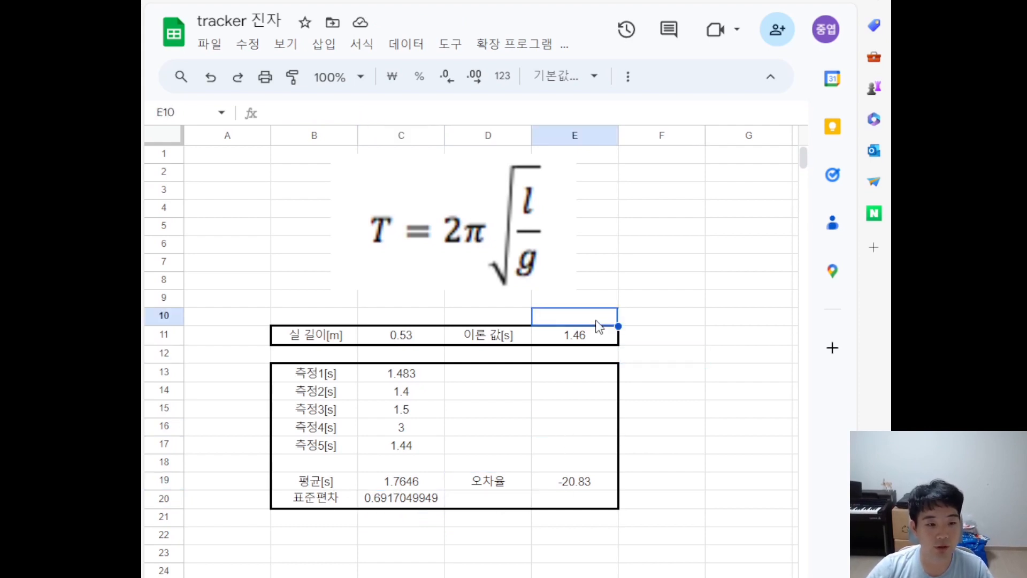
pyautogui.click(597, 335)
pyautogui.click(696, 300)
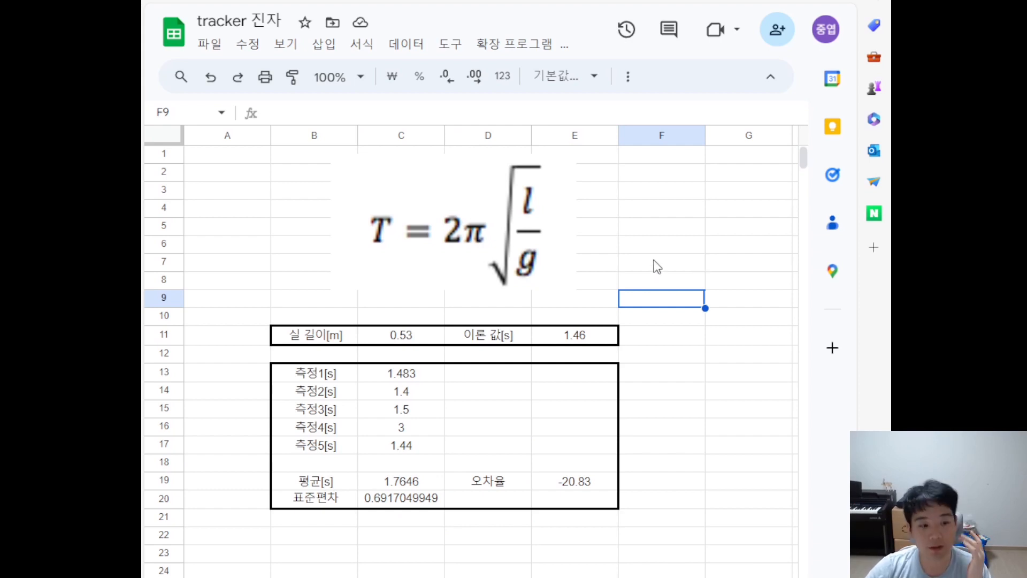
# Review the string length, theoretical period, measurements and error statistics in the table B11:E20
pyautogui.moveTo(308, 342); pyautogui.dragTo(590, 504)
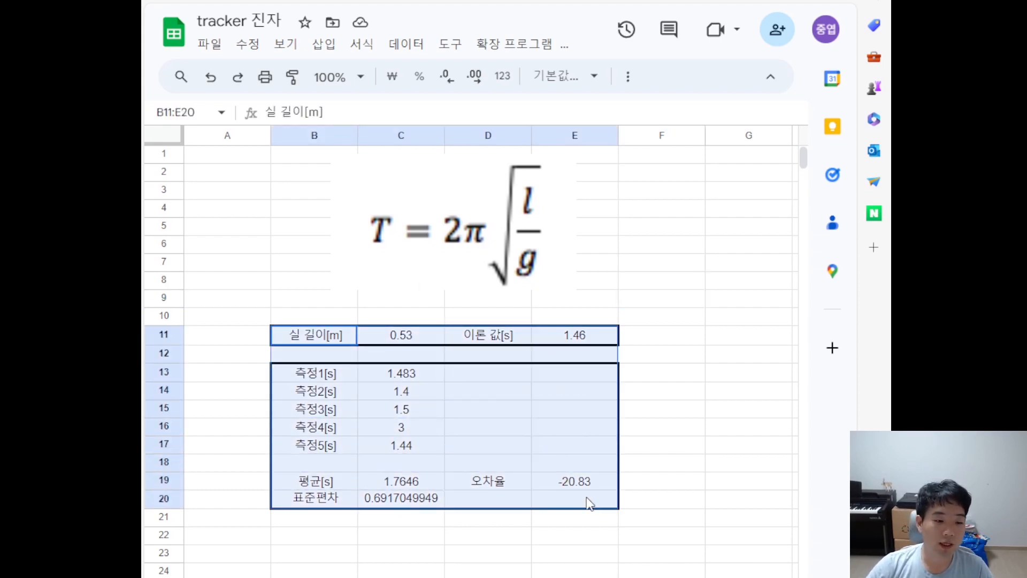
pyautogui.click(420, 344)
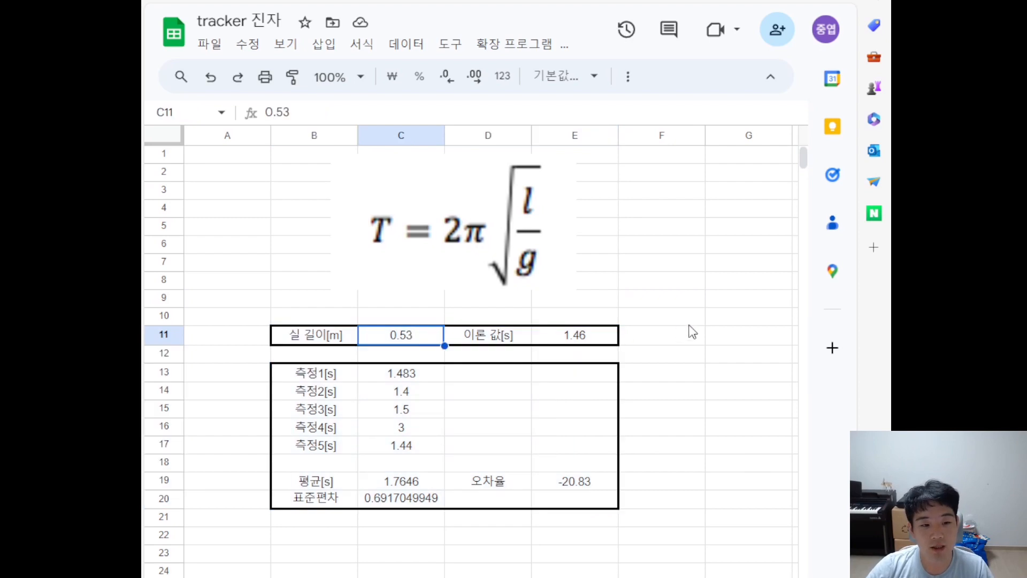
pyautogui.click(690, 330)
pyautogui.click(749, 323)
pyautogui.click(749, 328)
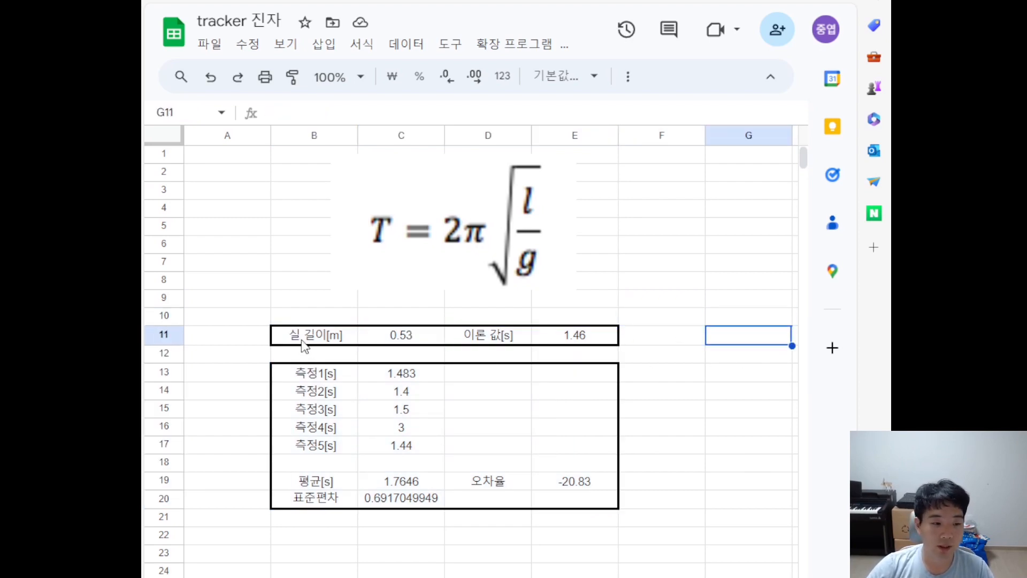
pyautogui.moveTo(305, 344); pyautogui.dragTo(614, 502)
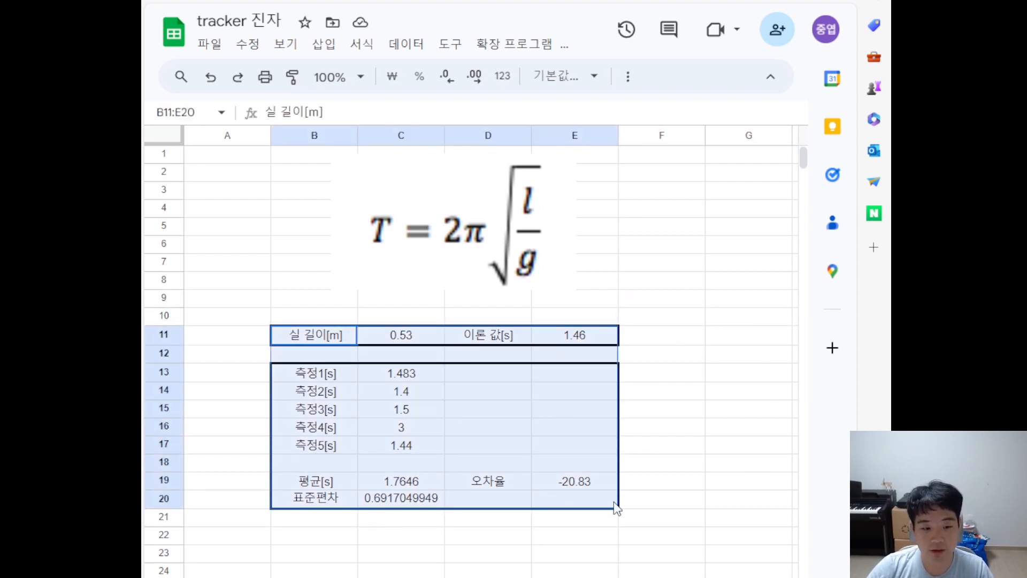
# Set the string length in C11 to 0.2 m
pyautogui.click(413, 321)
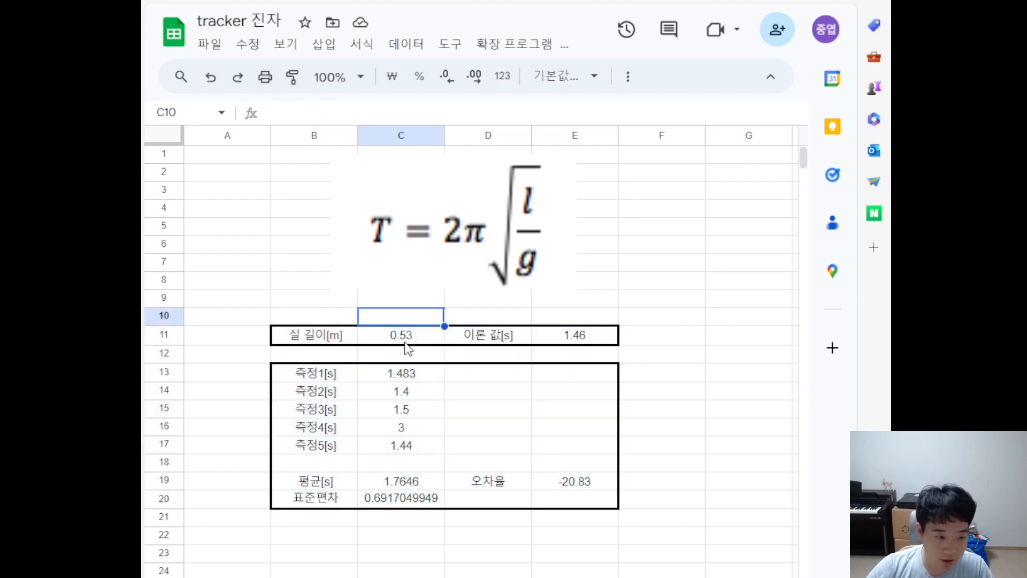
pyautogui.click(415, 338)
pyautogui.write('0.2')
pyautogui.press('Return')
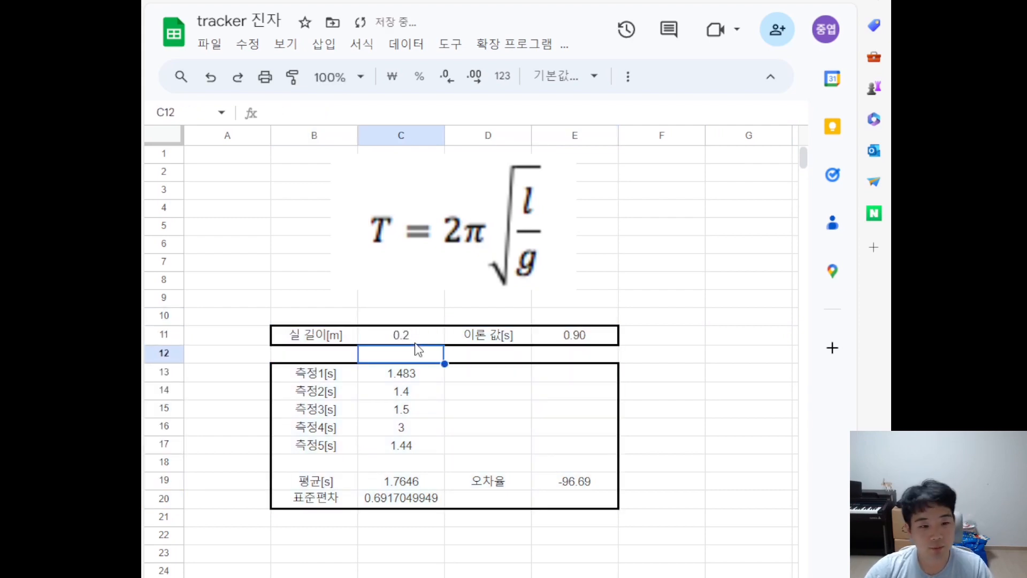